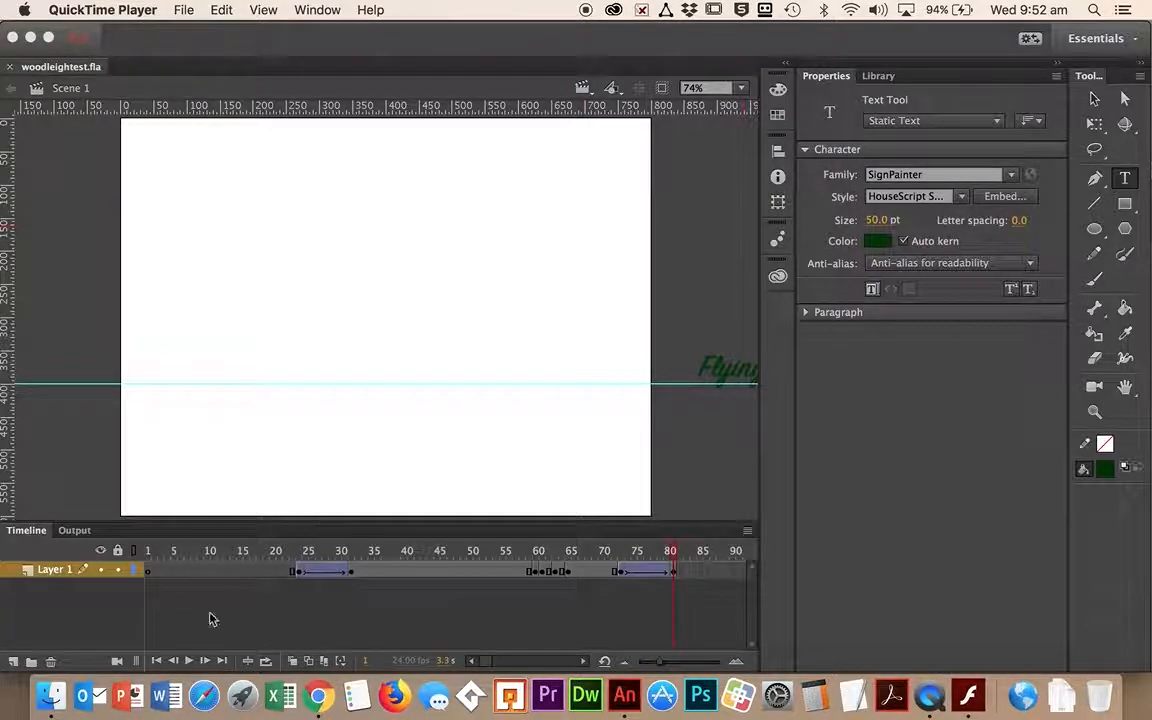
Step: Play the finished flying-text animation in the timeline and test it as a movie, closing the preview when done
{"action": "left_click", "coordinate": [89, 459]}
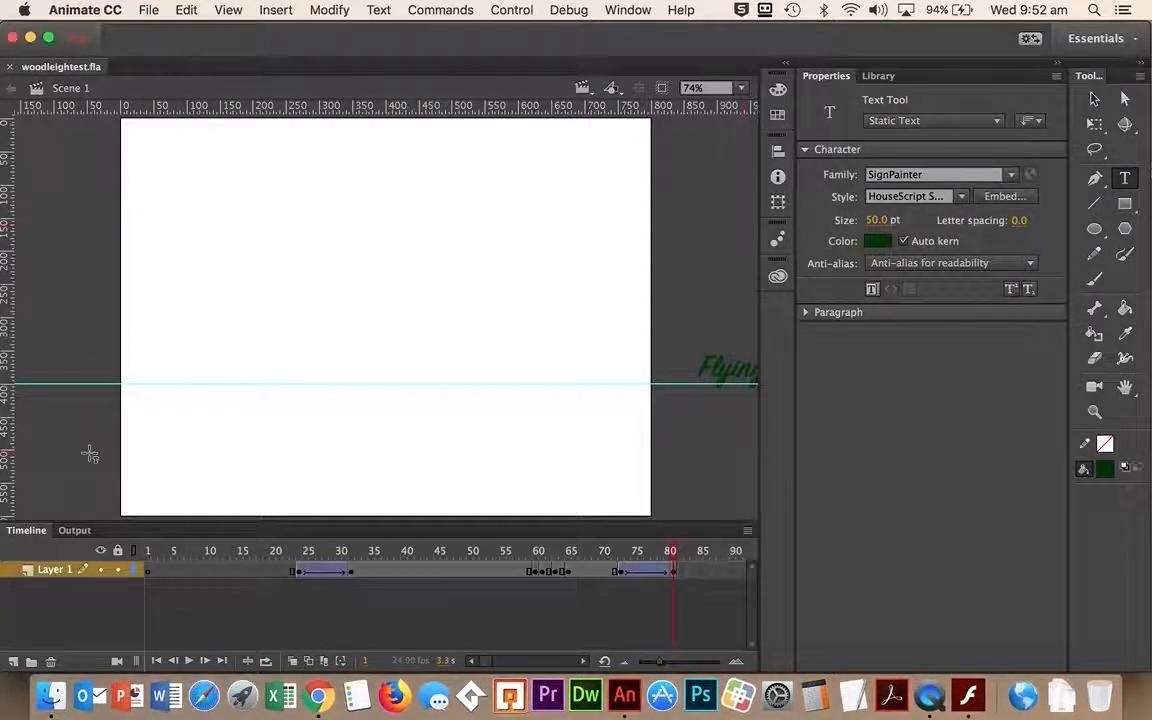
{"action": "key", "text": "Return"}
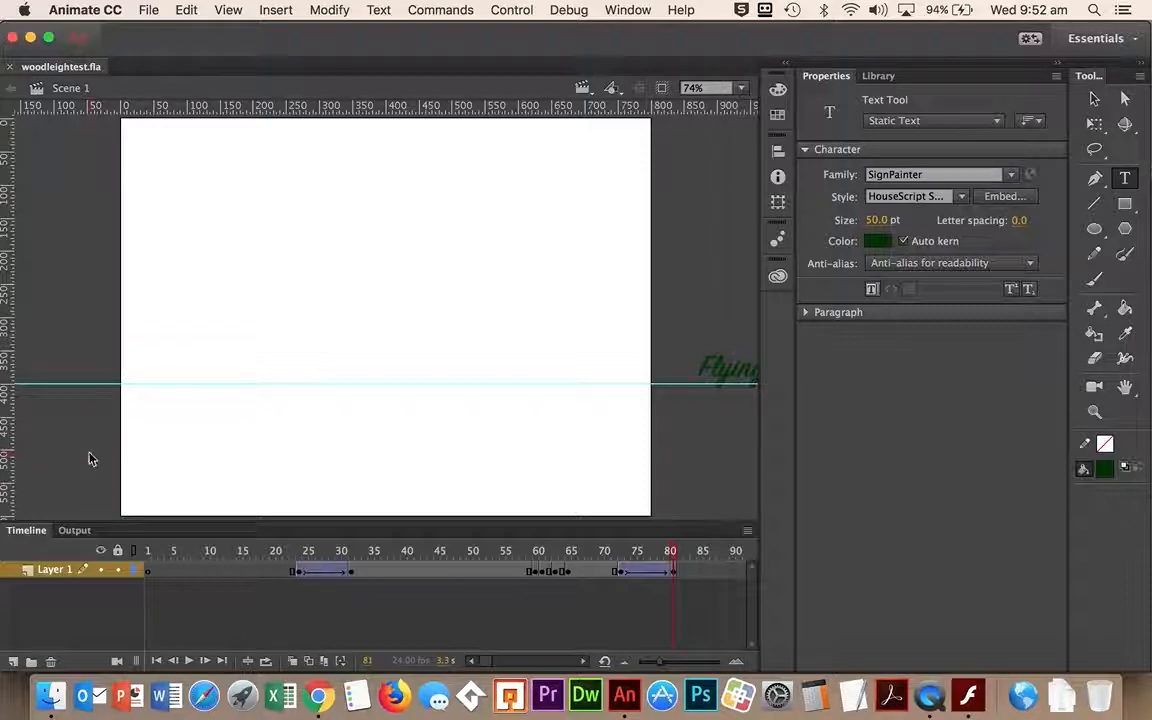
{"action": "key", "text": "super+Return"}
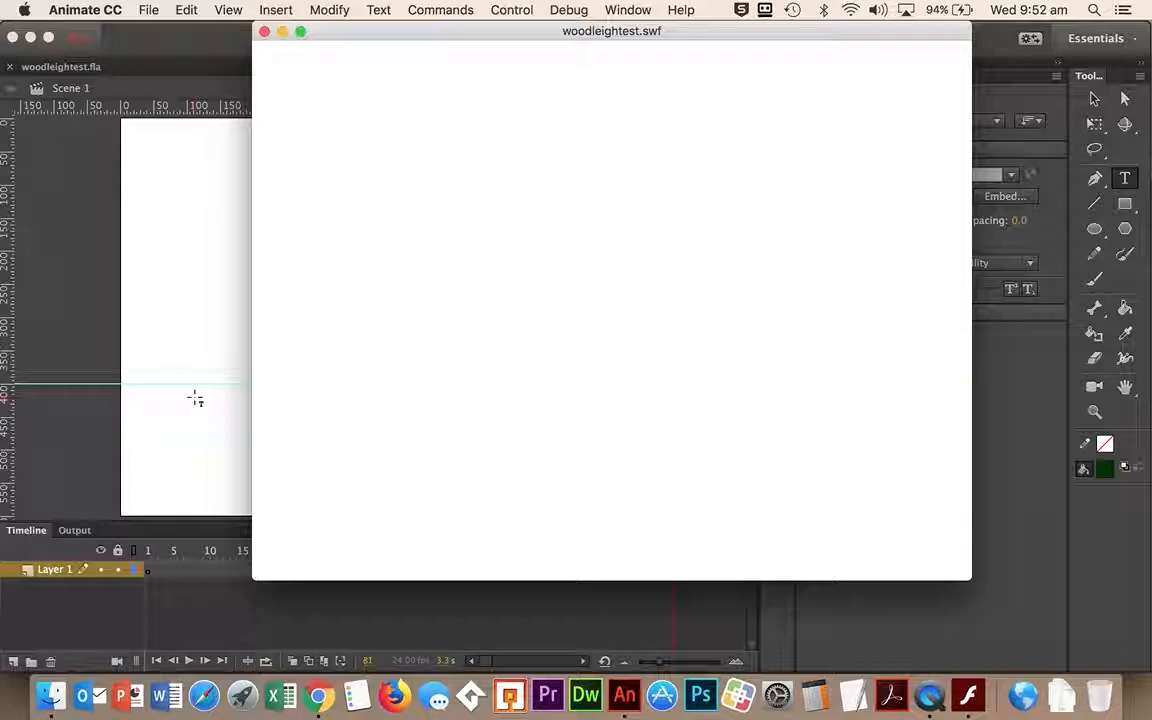
{"action": "left_click", "coordinate": [265, 33]}
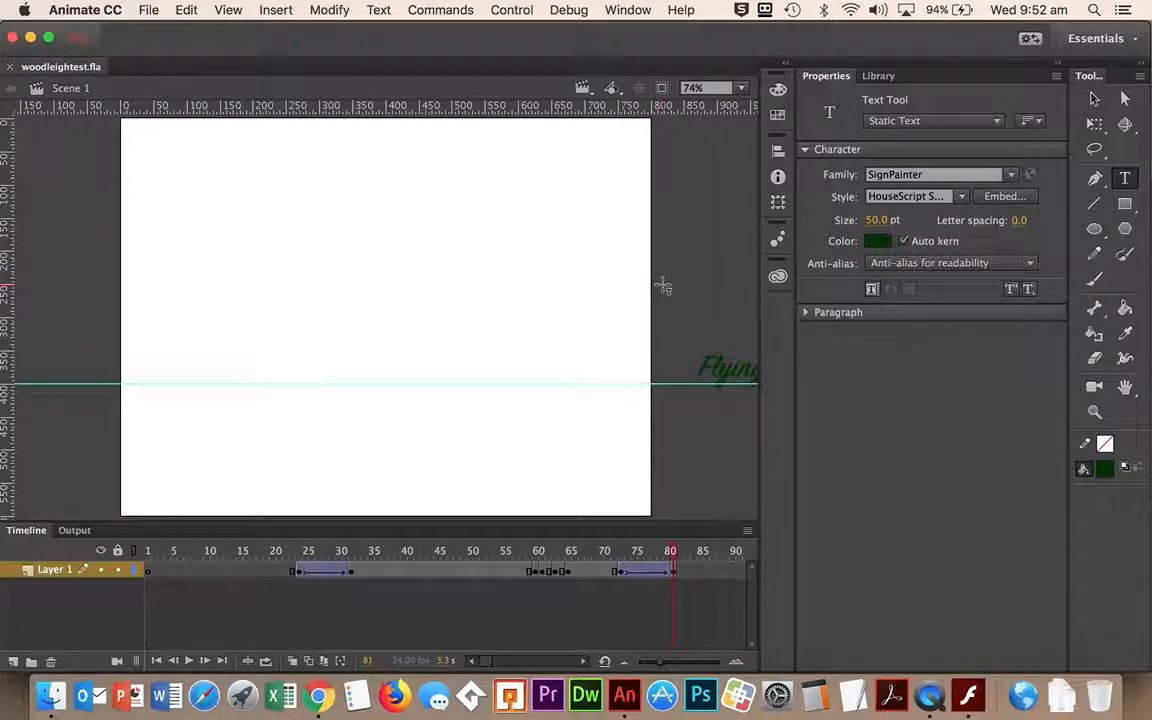
Step: Create a new ActionScript 3.0 document with a width of 800 px
{"action": "left_click", "coordinate": [148, 10]}
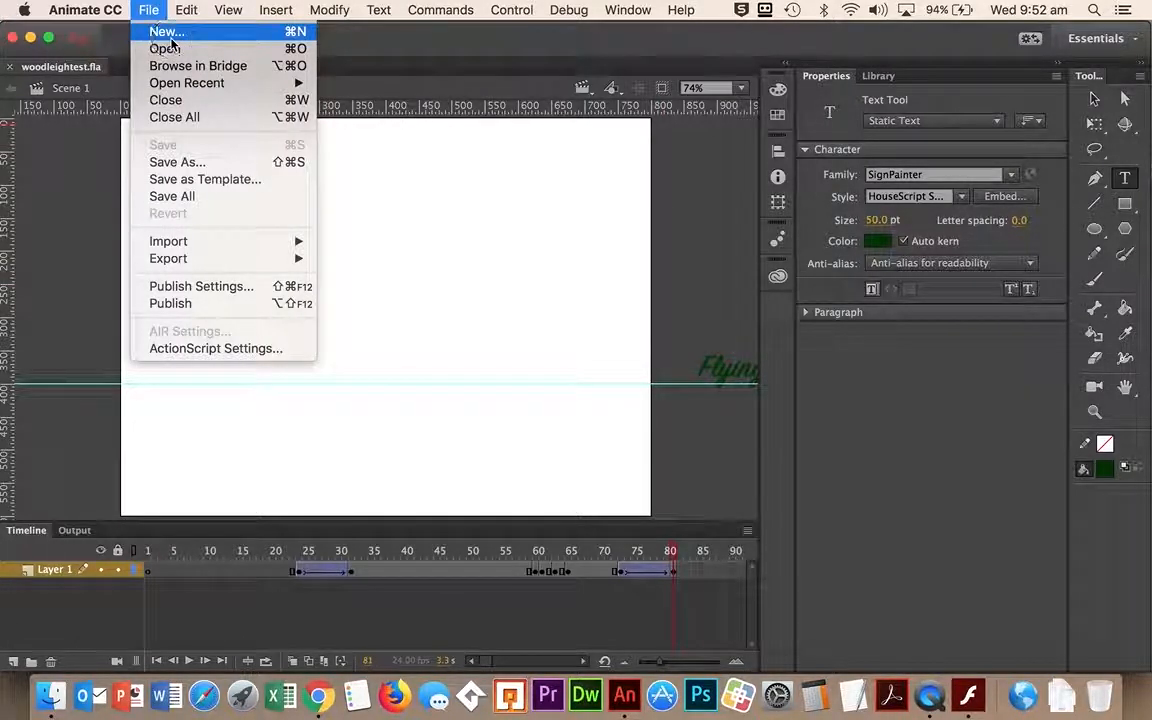
{"action": "left_click", "coordinate": [171, 44]}
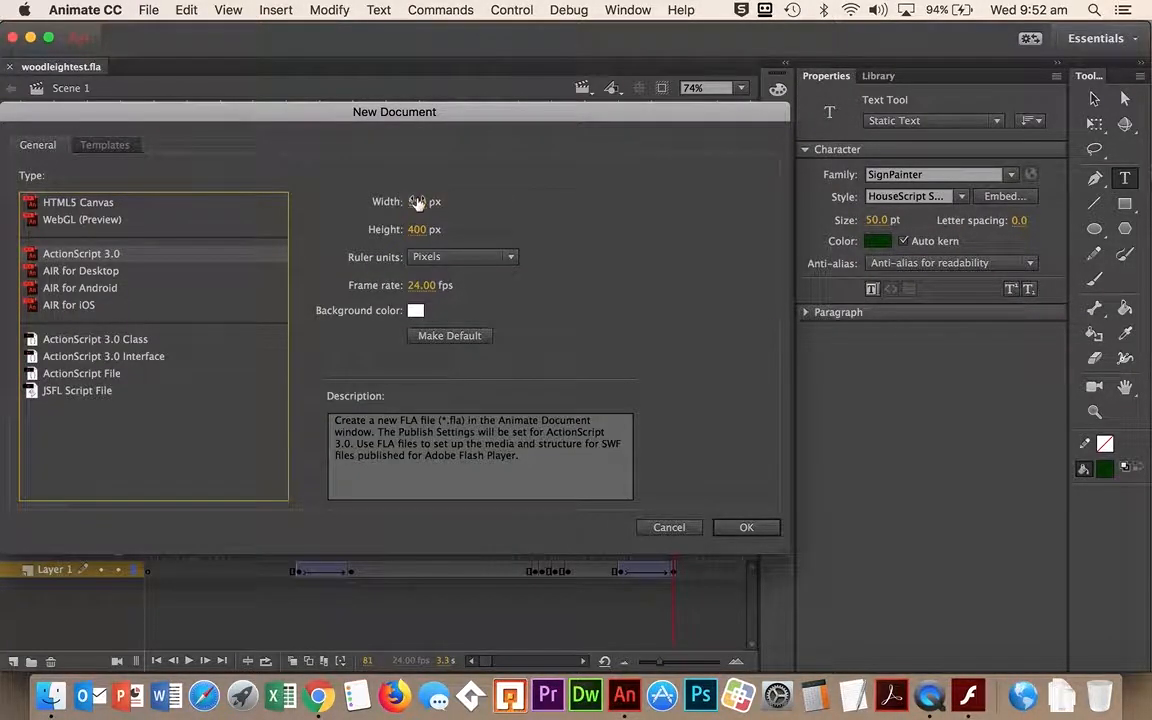
{"action": "left_click", "coordinate": [419, 204]}
{"action": "type", "text": "800"}
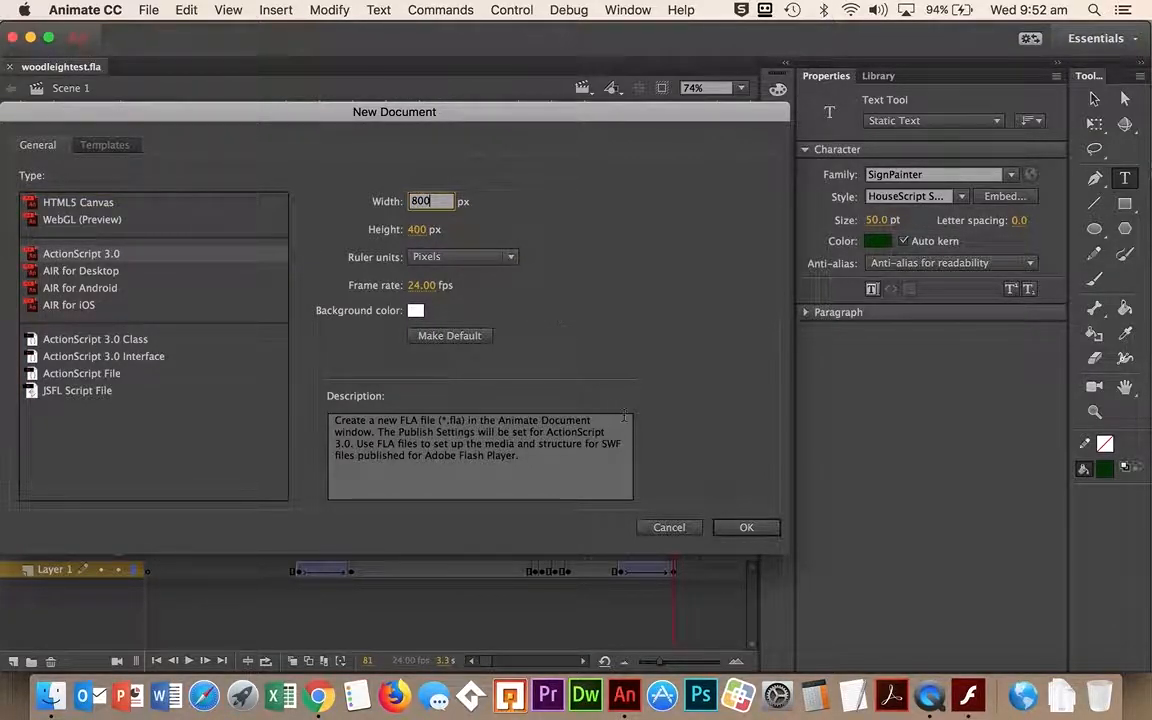
{"action": "left_click", "coordinate": [66, 262]}
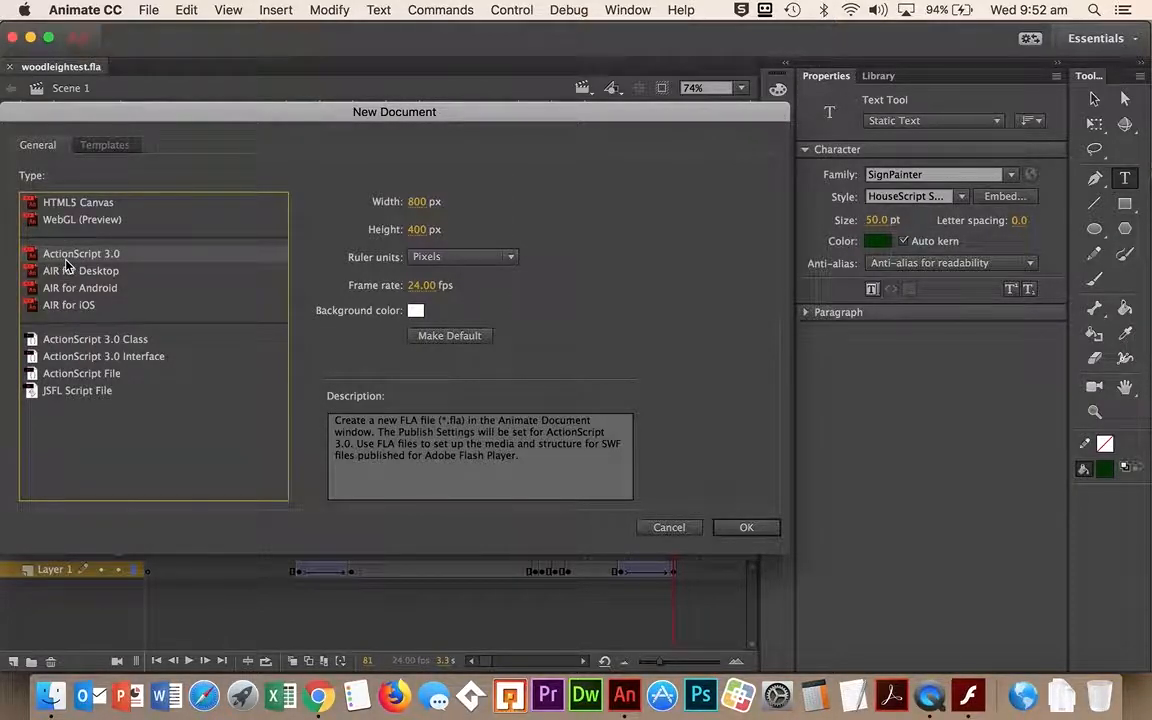
{"action": "left_click", "coordinate": [748, 527]}
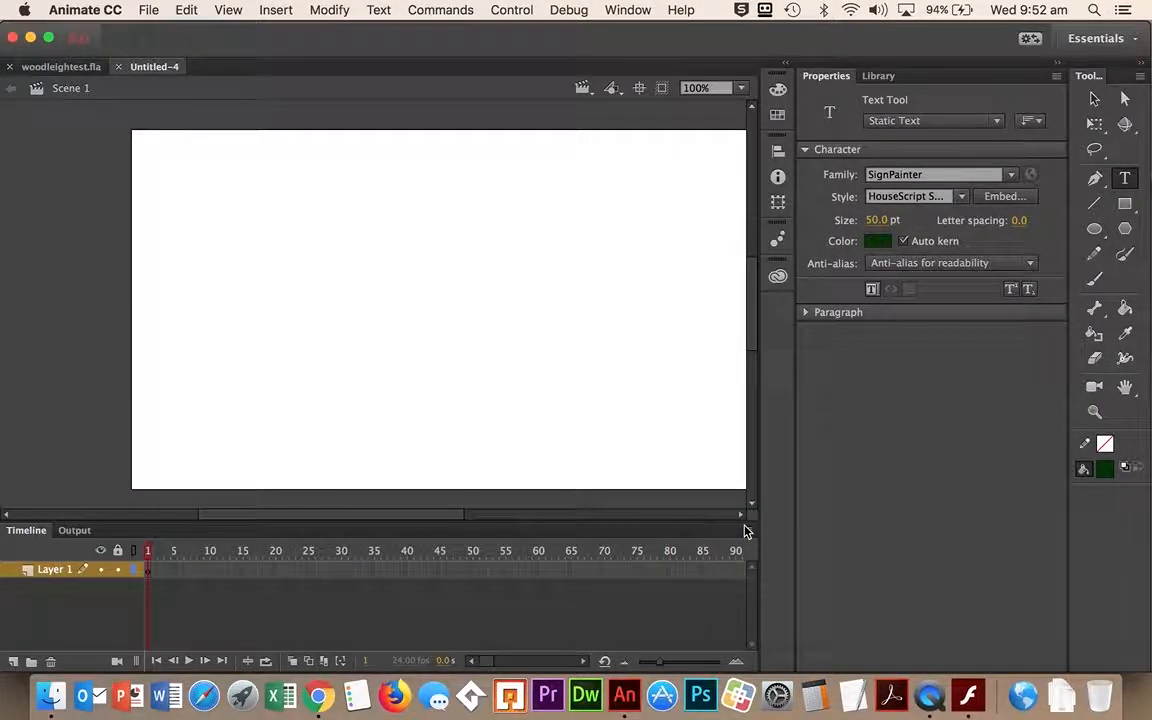
Step: Add the static text "Flying Text" in the upper-left part of the stage, at about X 116, Y 98
{"action": "left_click", "coordinate": [741, 89]}
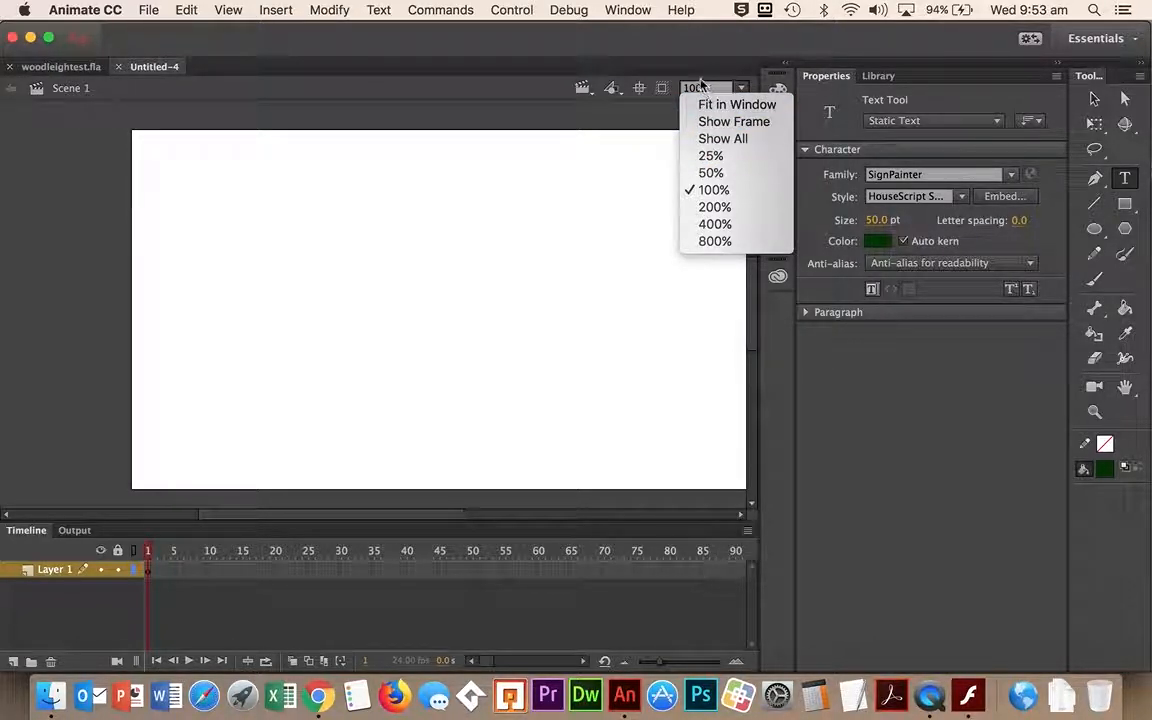
{"action": "left_click", "coordinate": [700, 86]}
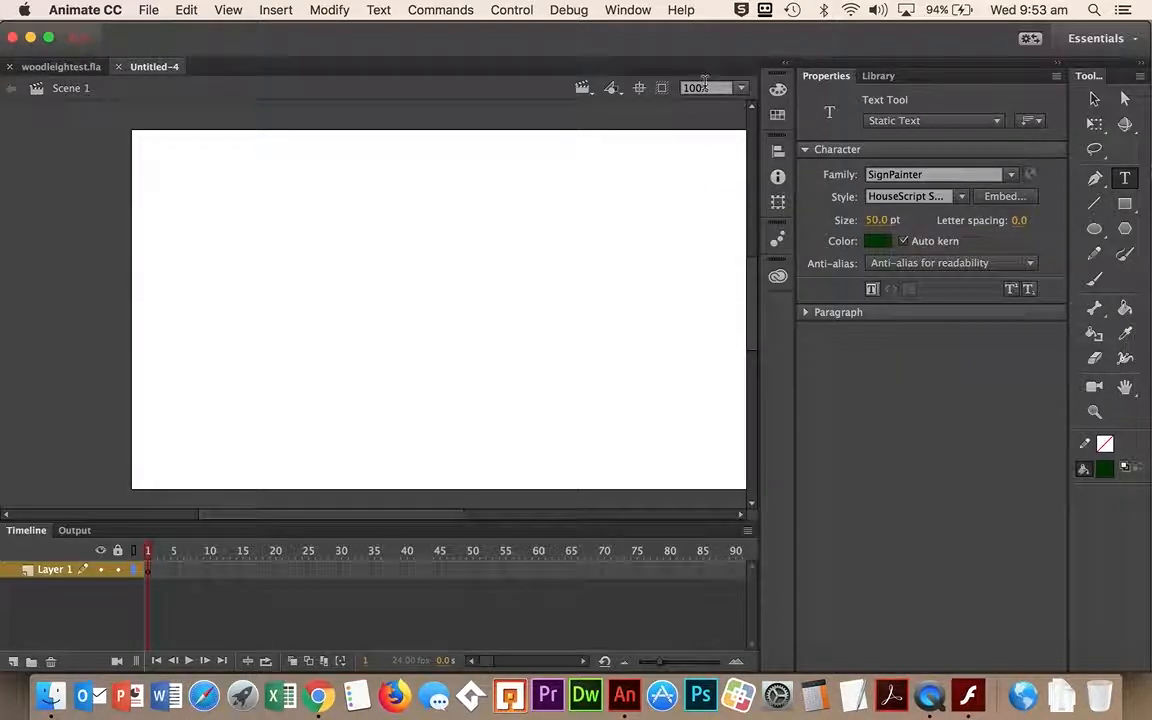
{"action": "left_click_drag", "start_coordinate": [314, 521], "coordinate": [333, 520]}
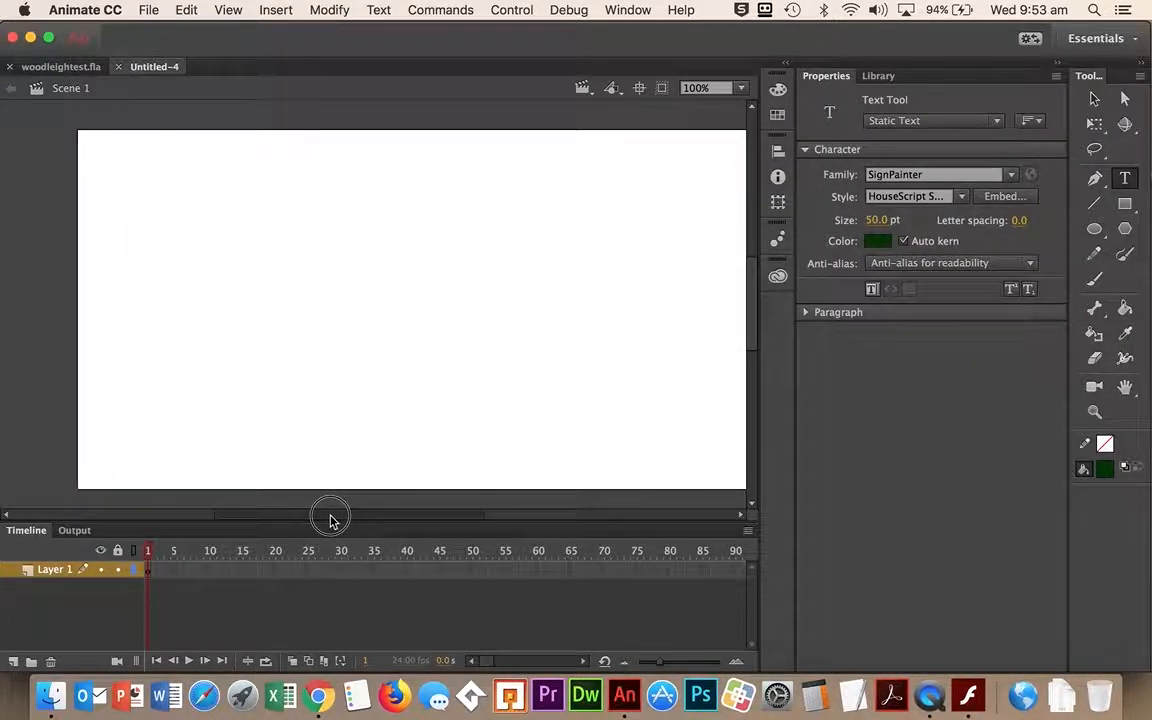
{"action": "left_click", "coordinate": [692, 88]}
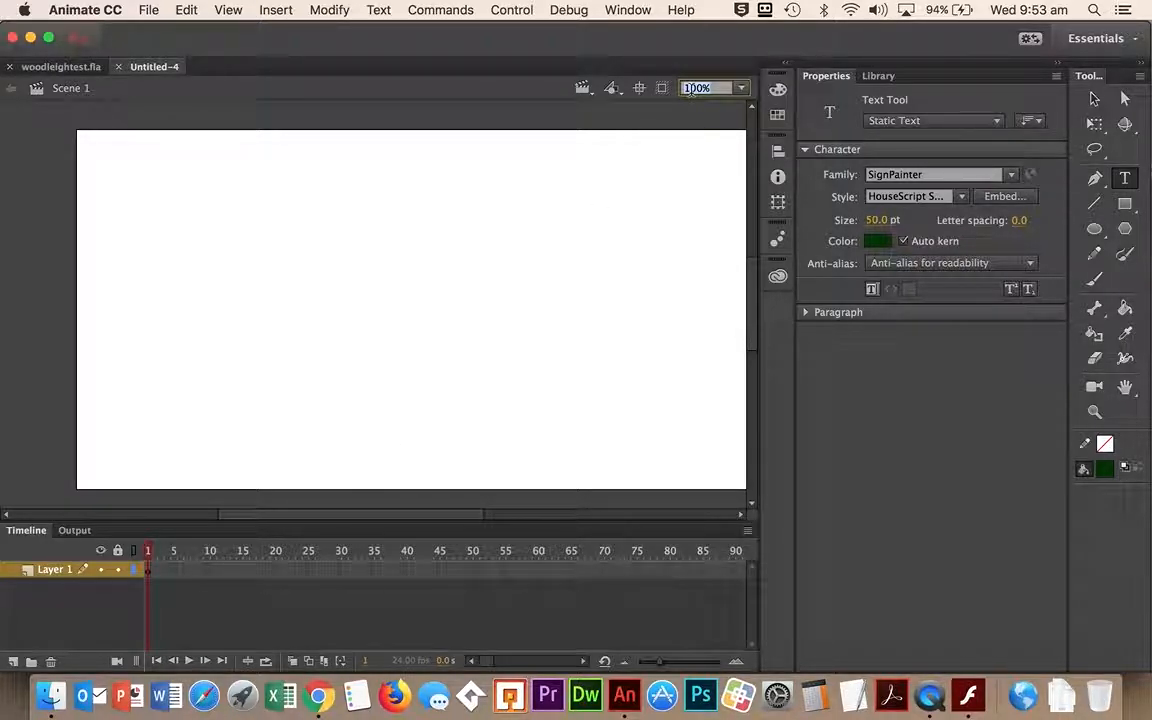
{"action": "type", "text": "75%"}
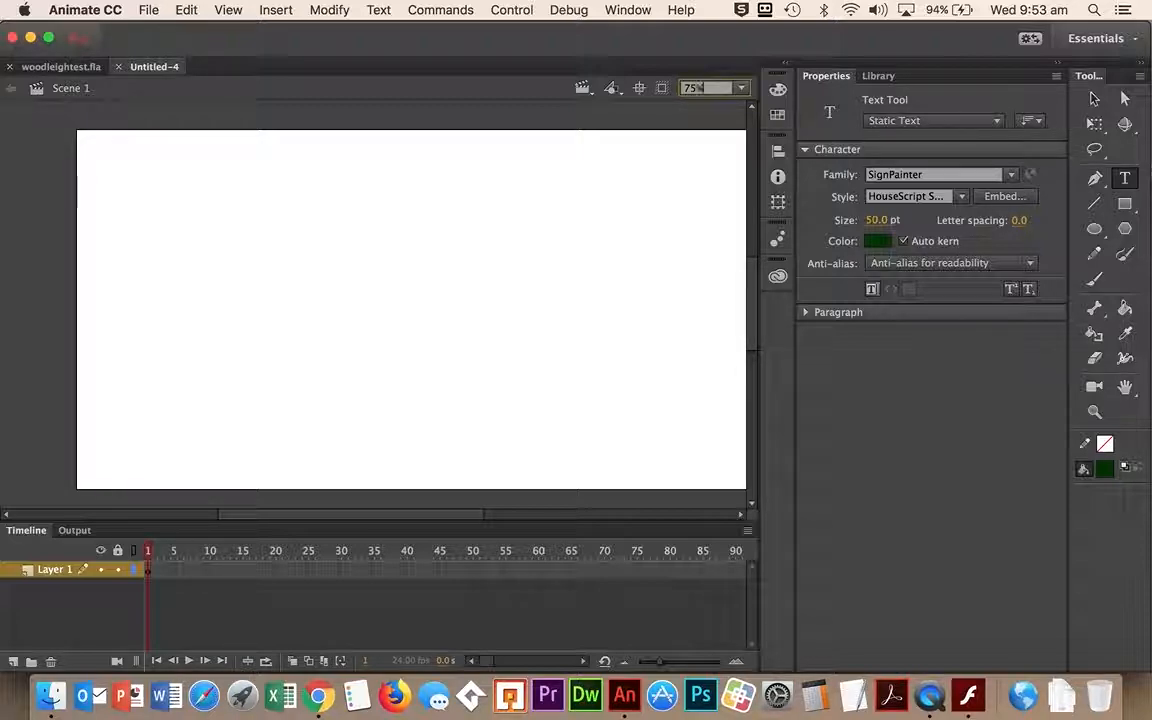
{"action": "key", "text": "Return"}
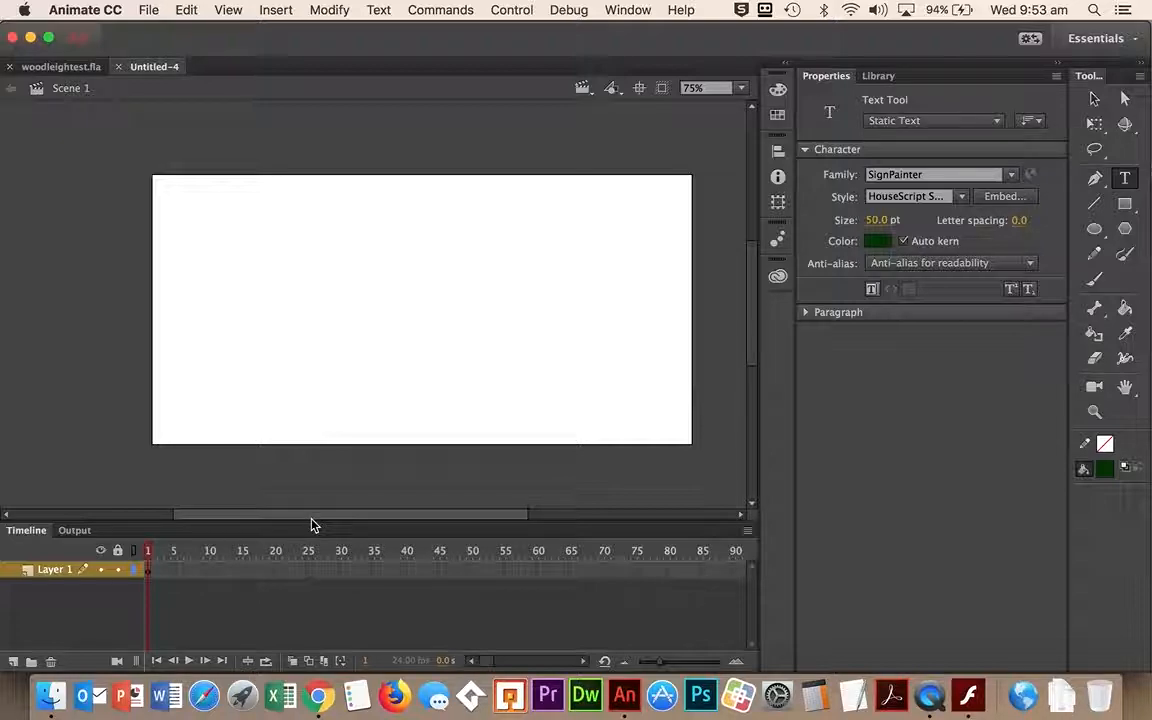
{"action": "left_click_drag", "start_coordinate": [321, 517], "coordinate": [336, 517]}
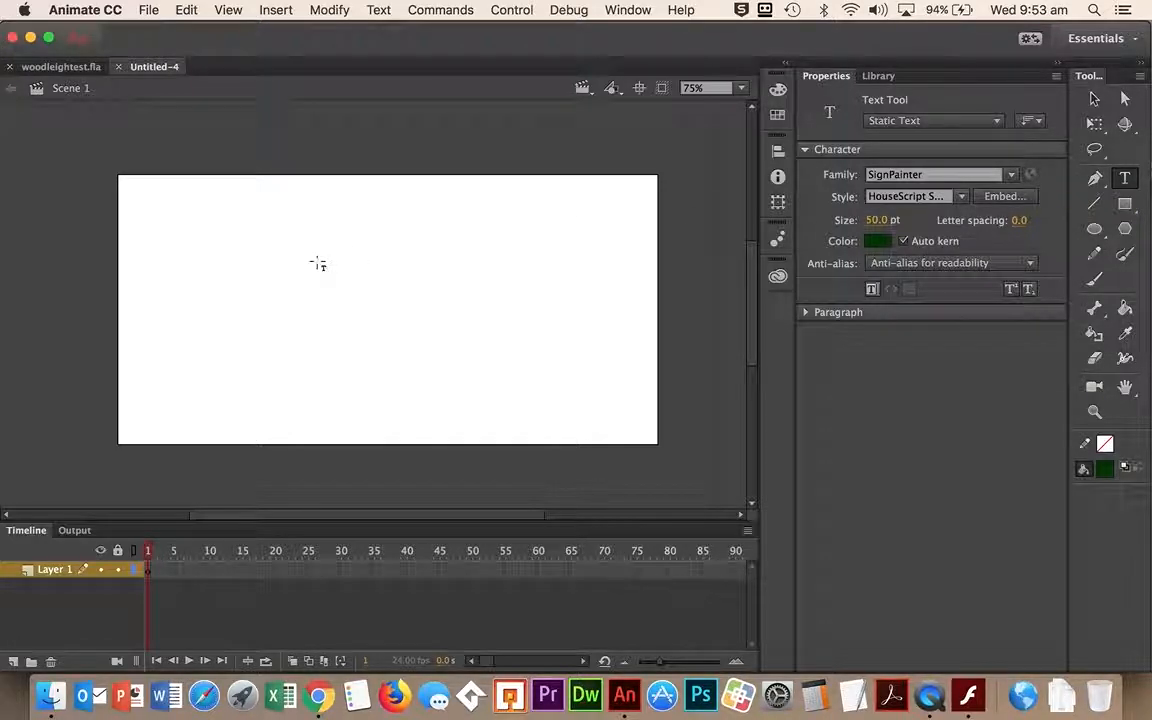
{"action": "left_click", "coordinate": [256, 266]}
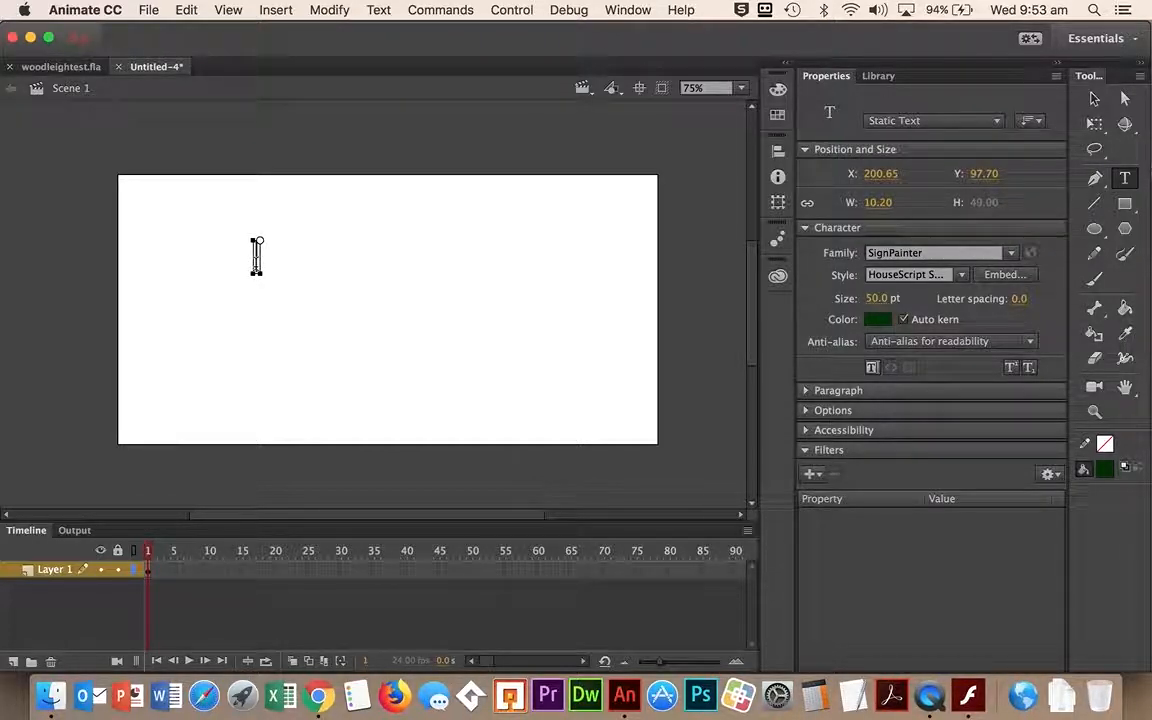
{"action": "type", "text": "Flying Text"}
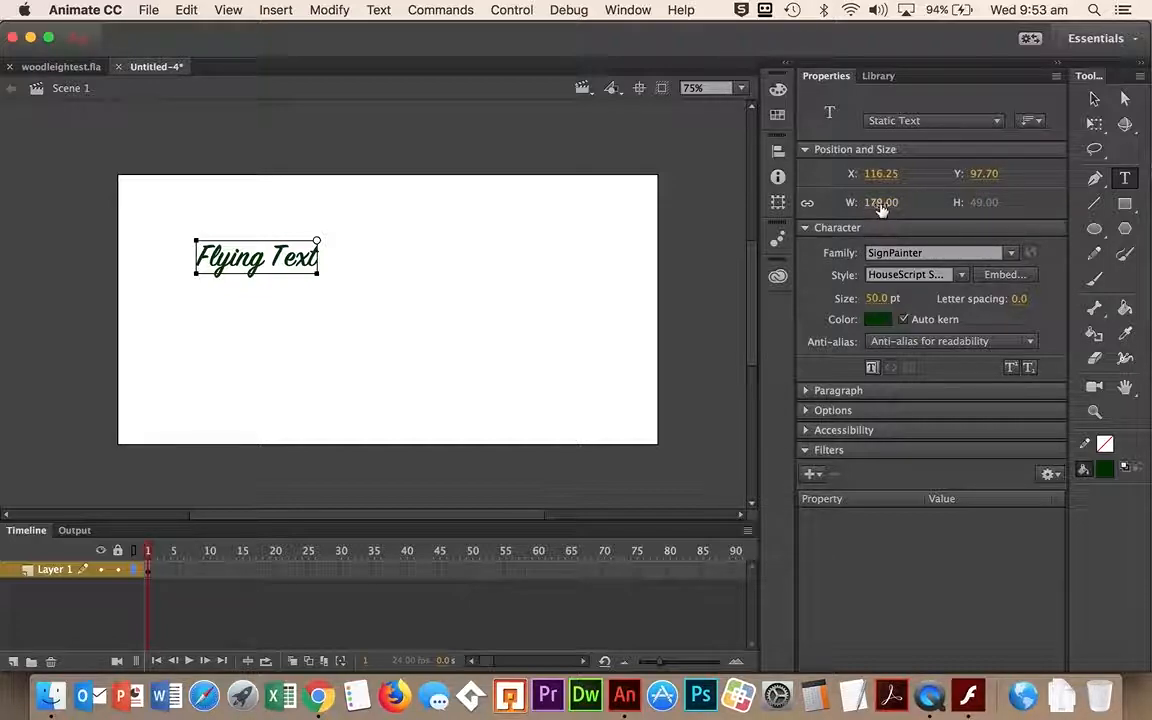
{"action": "left_click_drag", "start_coordinate": [892, 211], "coordinate": [906, 209]}
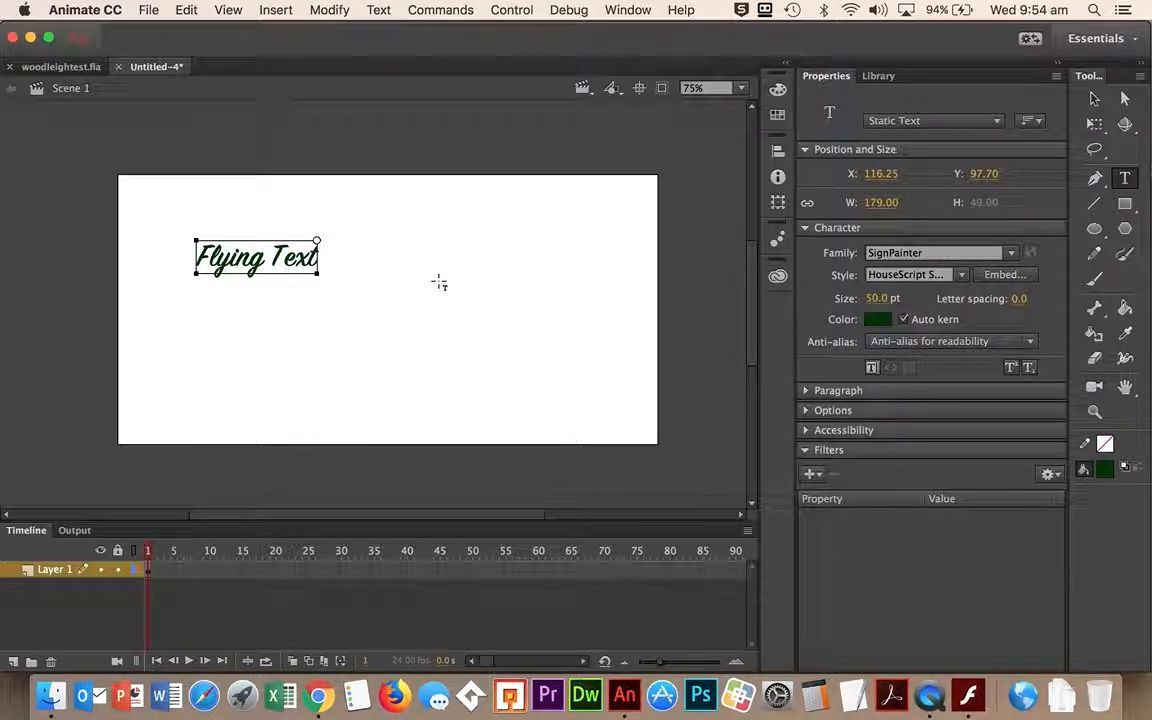
Step: Move the text to about X 182, Y 168 and convert it to a movie clip symbol named flyingtext
{"action": "left_click", "coordinate": [326, 10]}
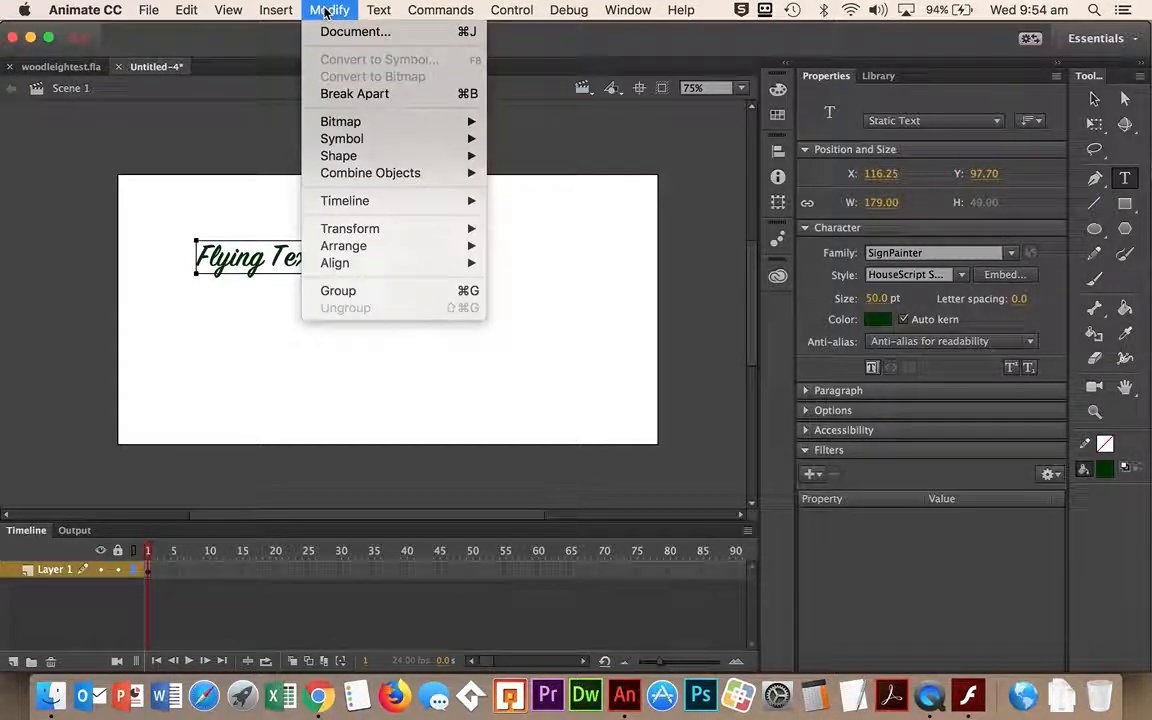
{"action": "mouse_move", "coordinate": [271, 12]}
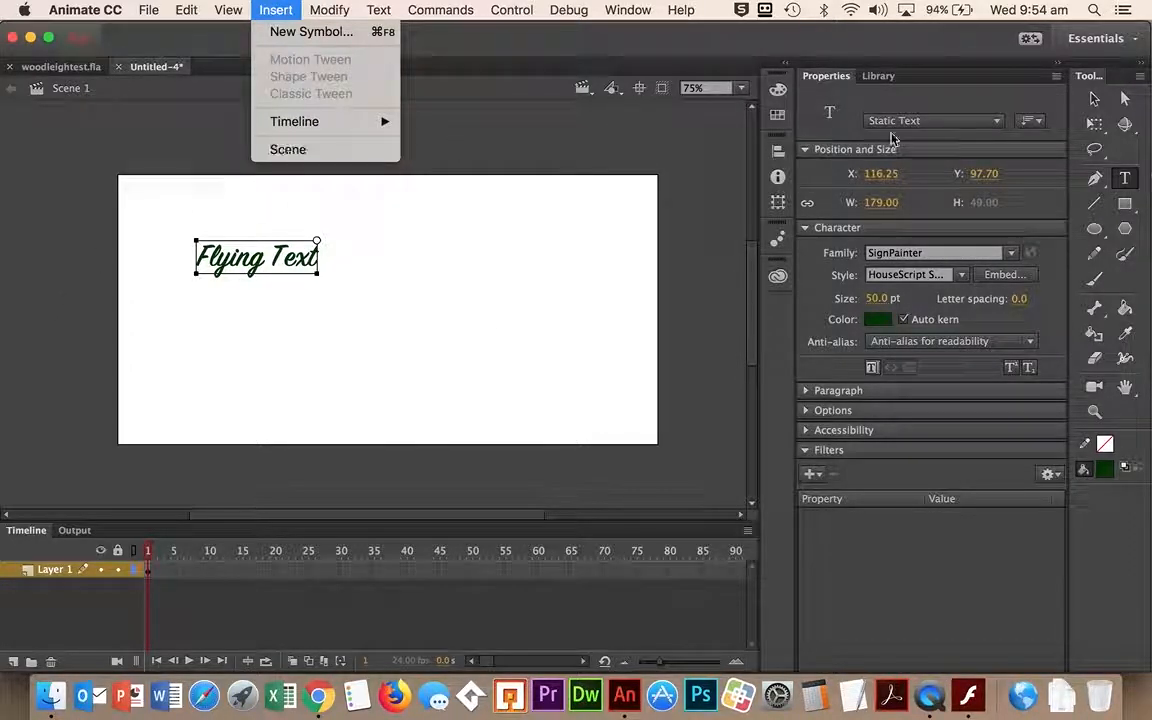
{"action": "left_click", "coordinate": [1094, 106]}
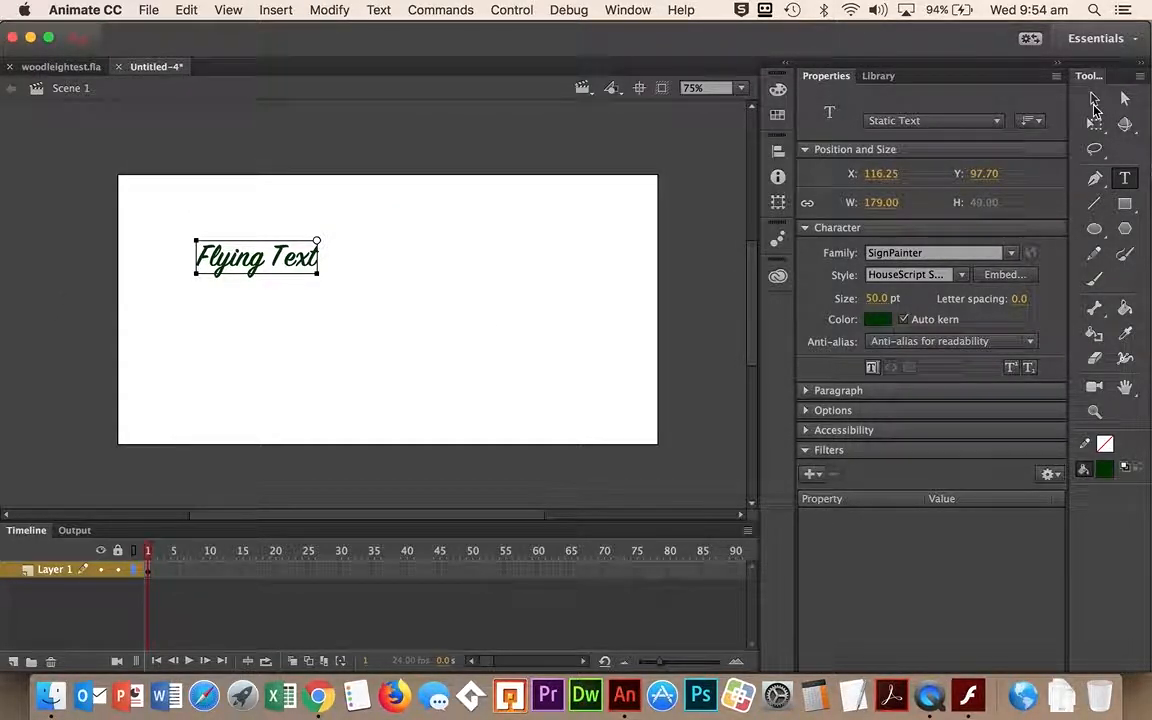
{"action": "left_click_drag", "start_coordinate": [239, 250], "coordinate": [289, 301]}
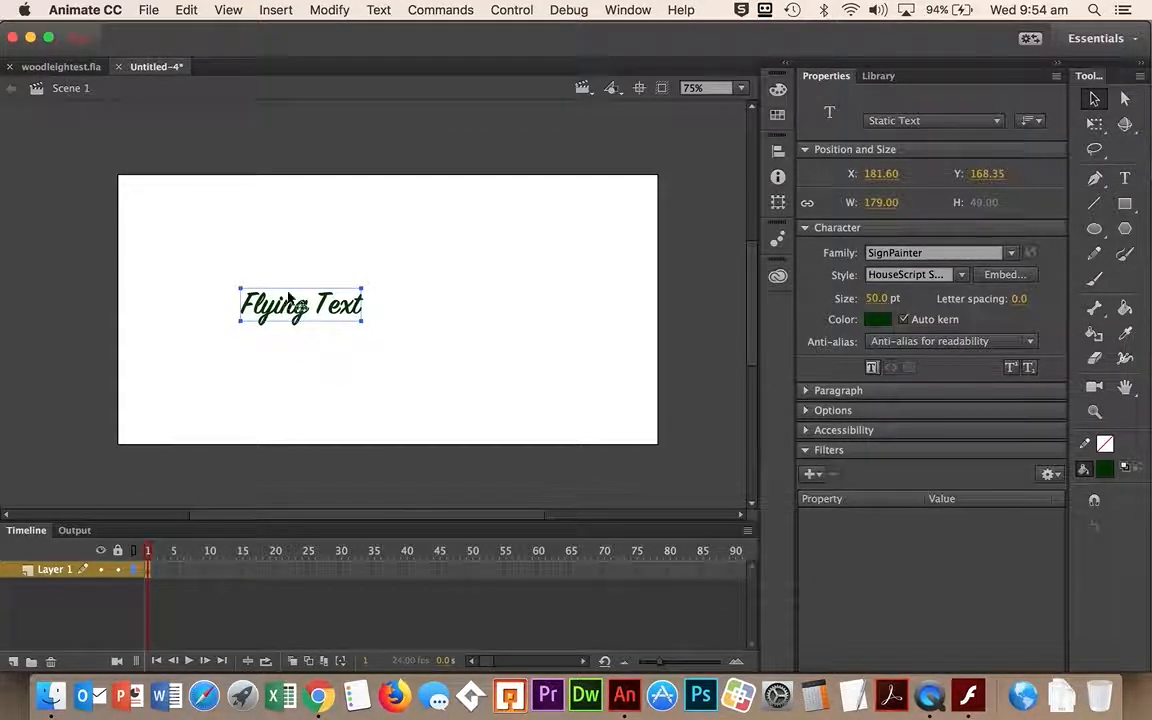
{"action": "left_click", "coordinate": [331, 10]}
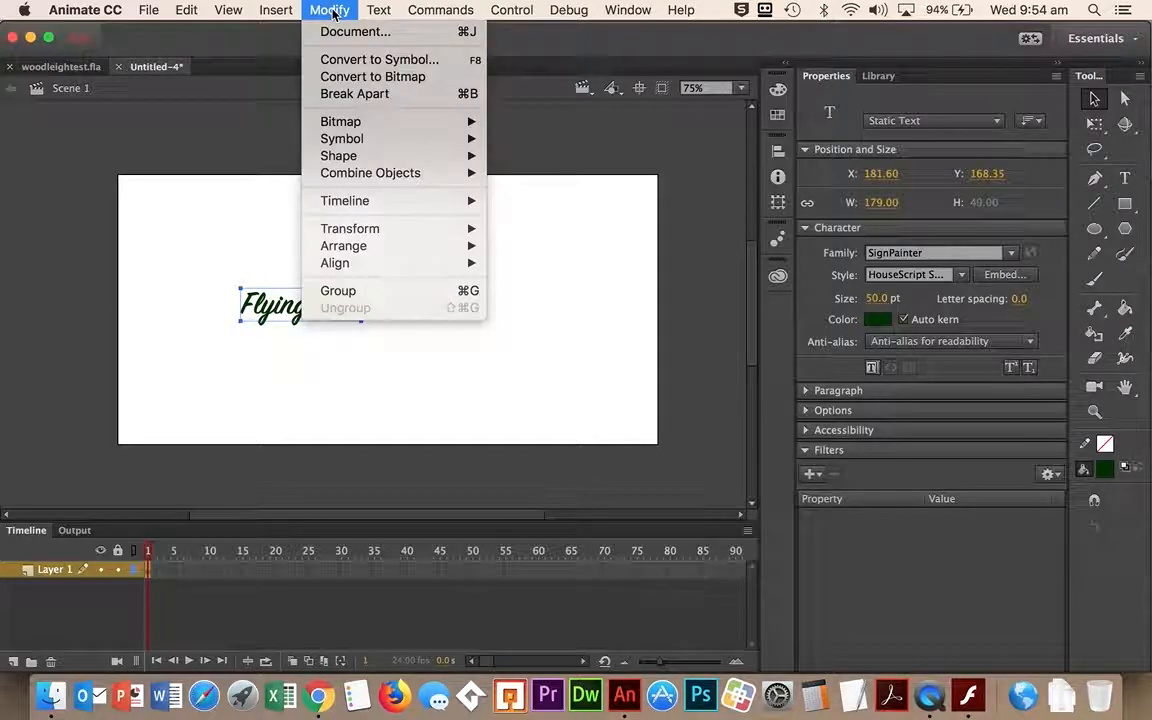
{"action": "left_click", "coordinate": [336, 61]}
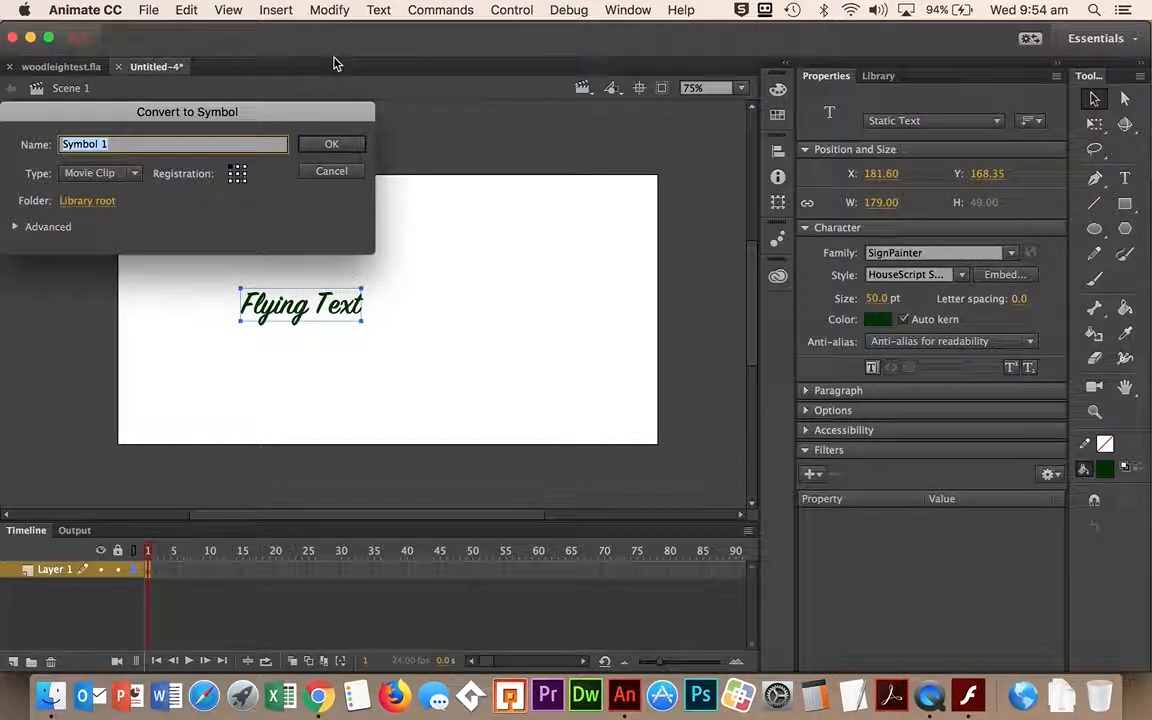
{"action": "type", "text": "fly"}
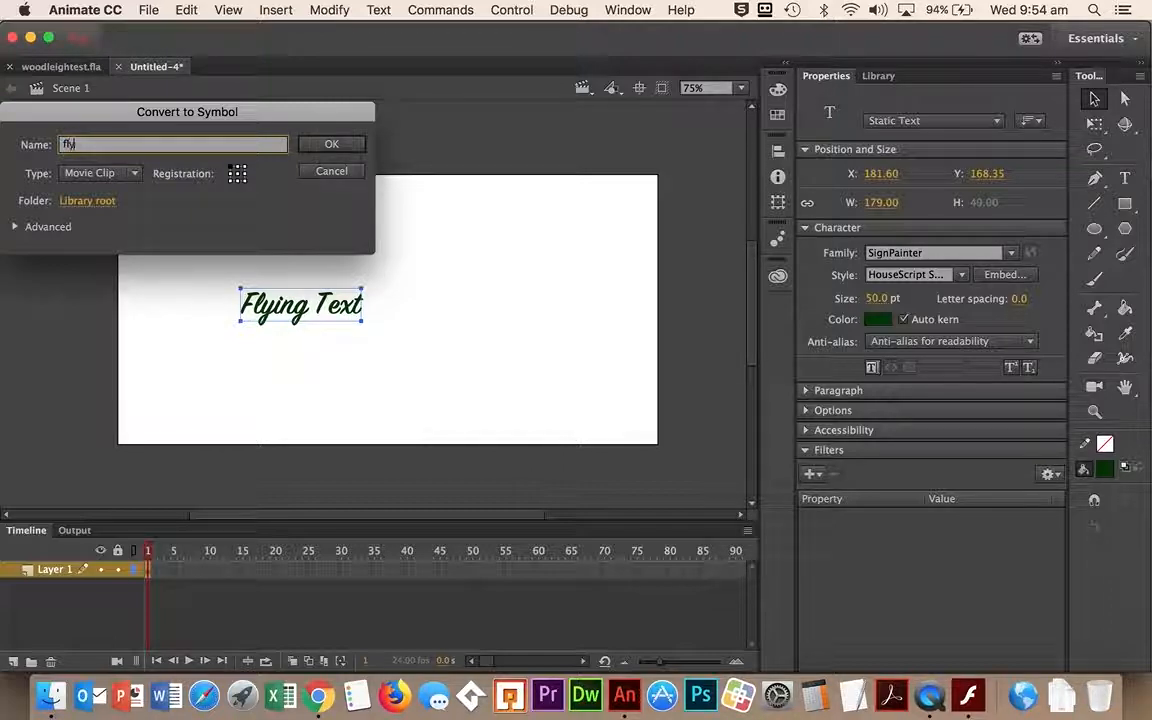
{"action": "type", "text": "ingtext"}
{"action": "left_click", "coordinate": [331, 146]}
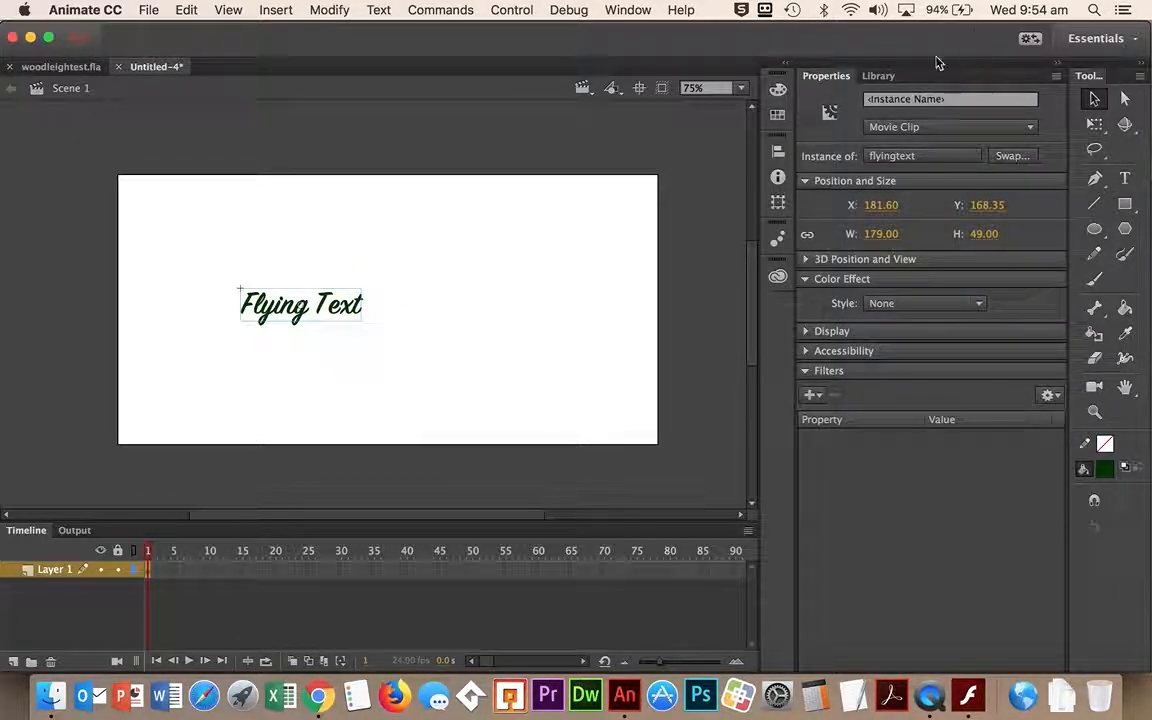
Step: Place the flyingtext instance just outside the stage's left edge on frame 1 and add a keyframe at frame 25
{"action": "left_click", "coordinate": [879, 77]}
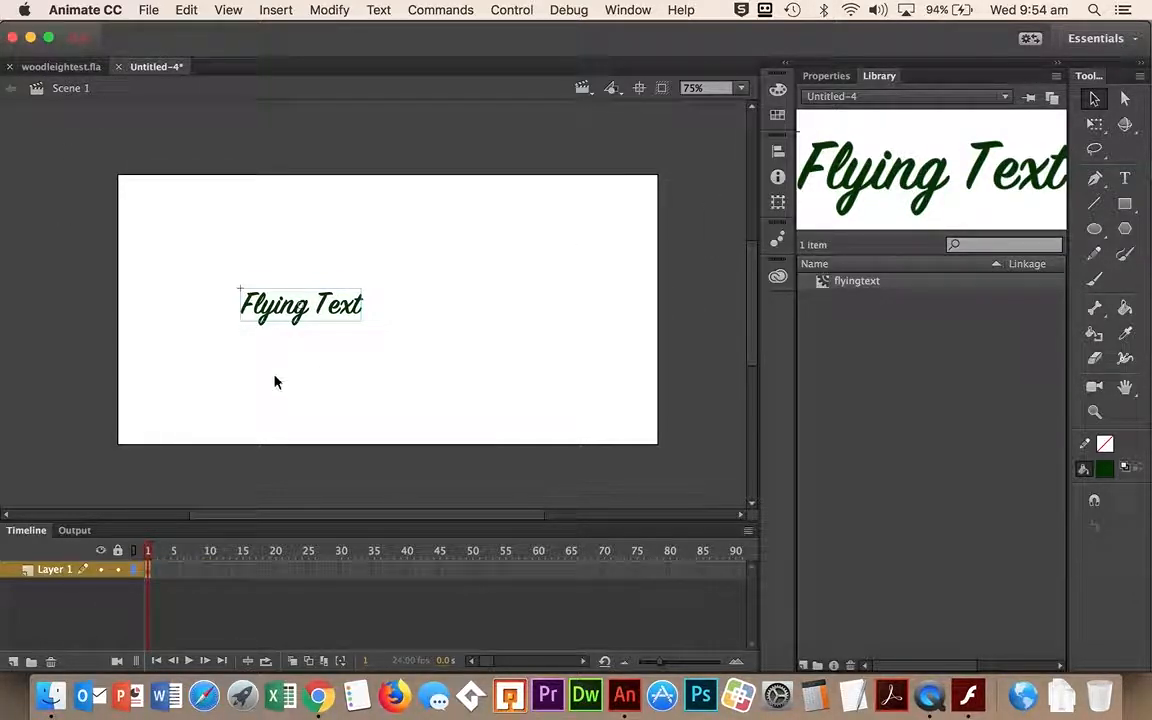
{"action": "left_click_drag", "start_coordinate": [300, 322], "coordinate": [48, 296]}
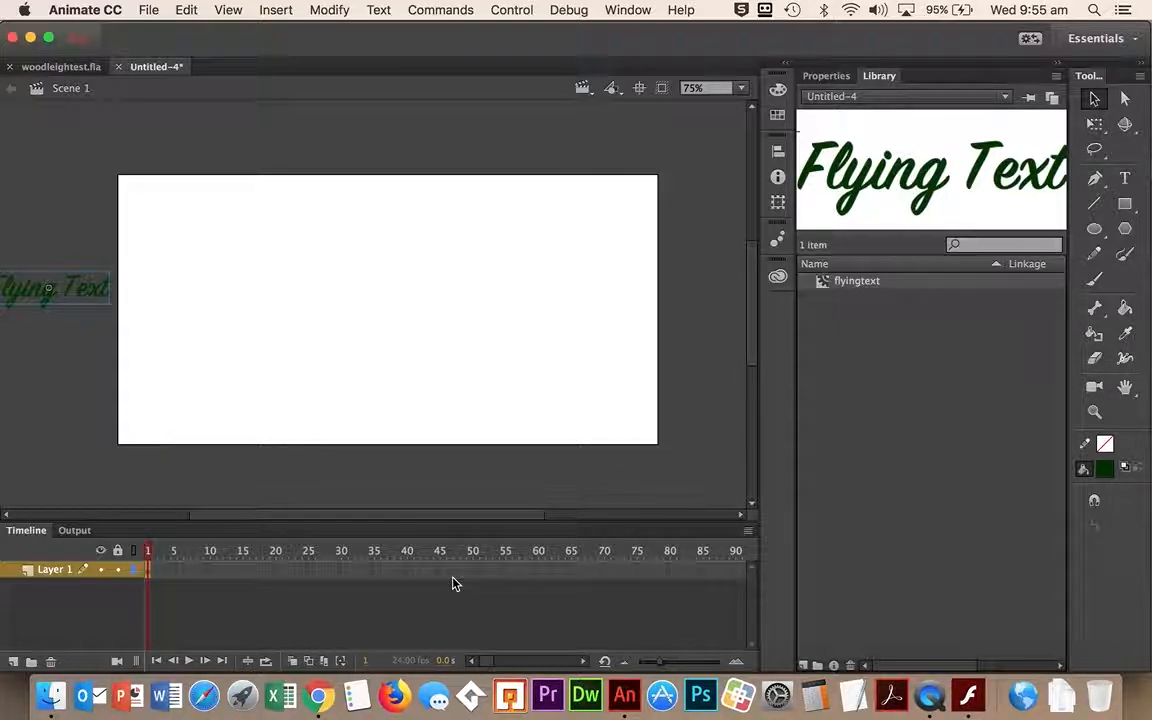
{"action": "left_click", "coordinate": [302, 571]}
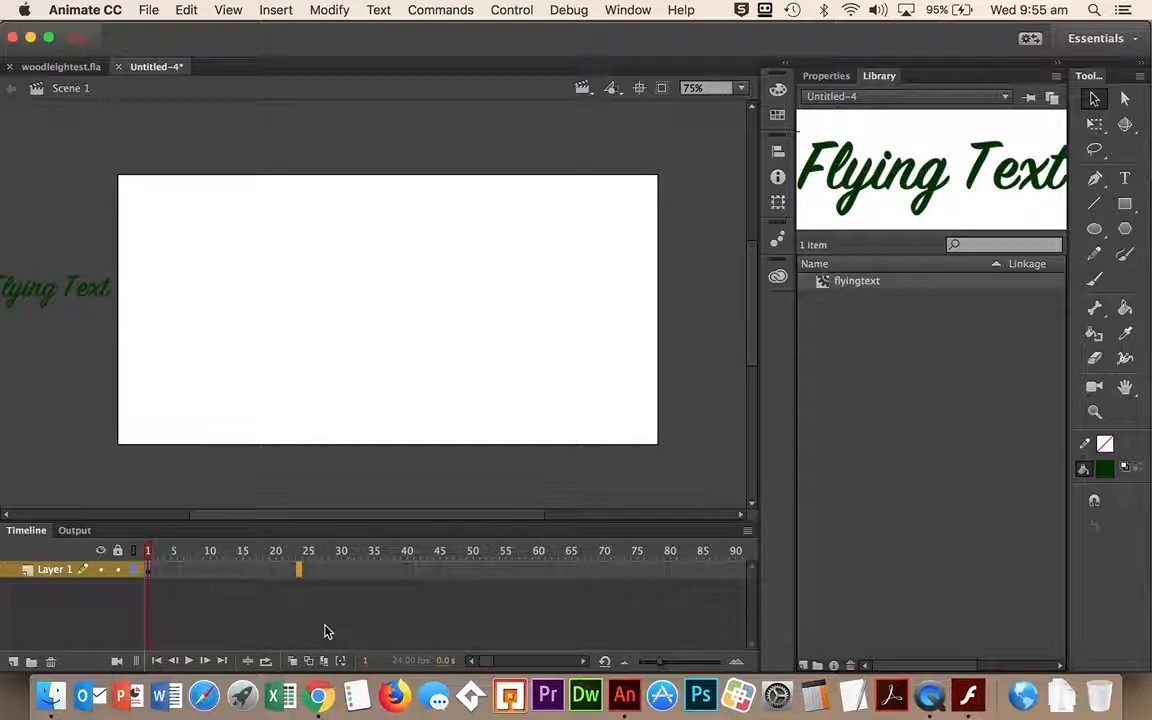
{"action": "key", "text": "F6"}
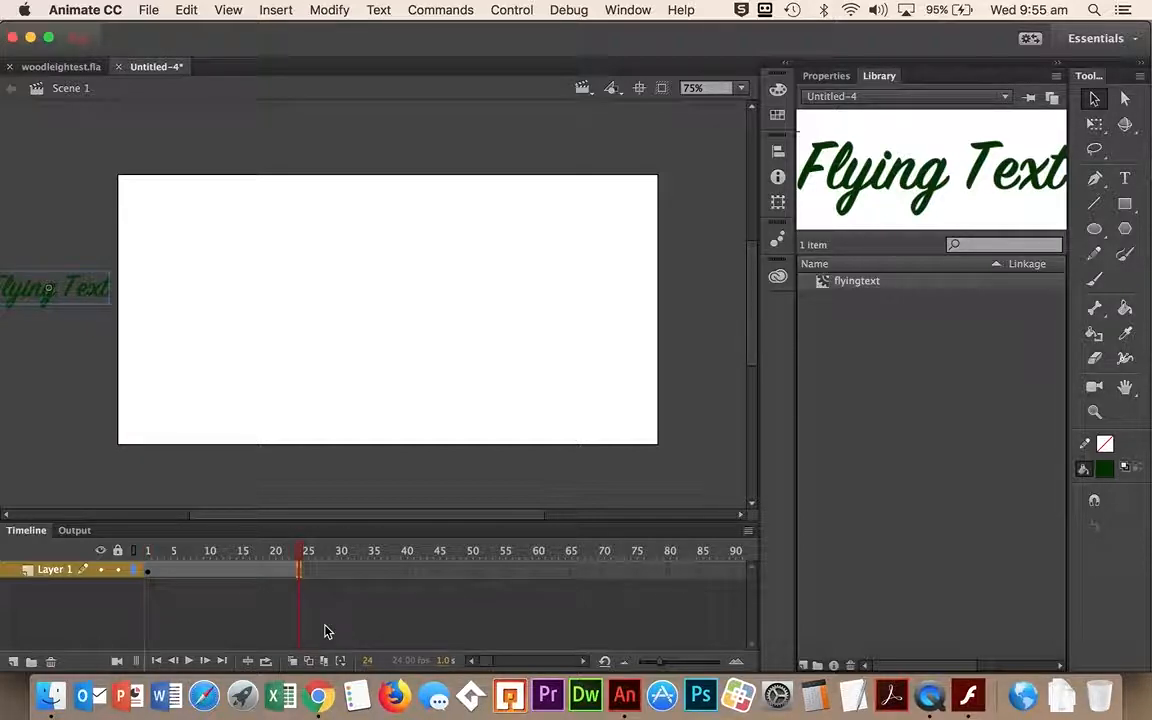
{"action": "left_click", "coordinate": [306, 571]}
{"action": "left_click", "coordinate": [306, 571]}
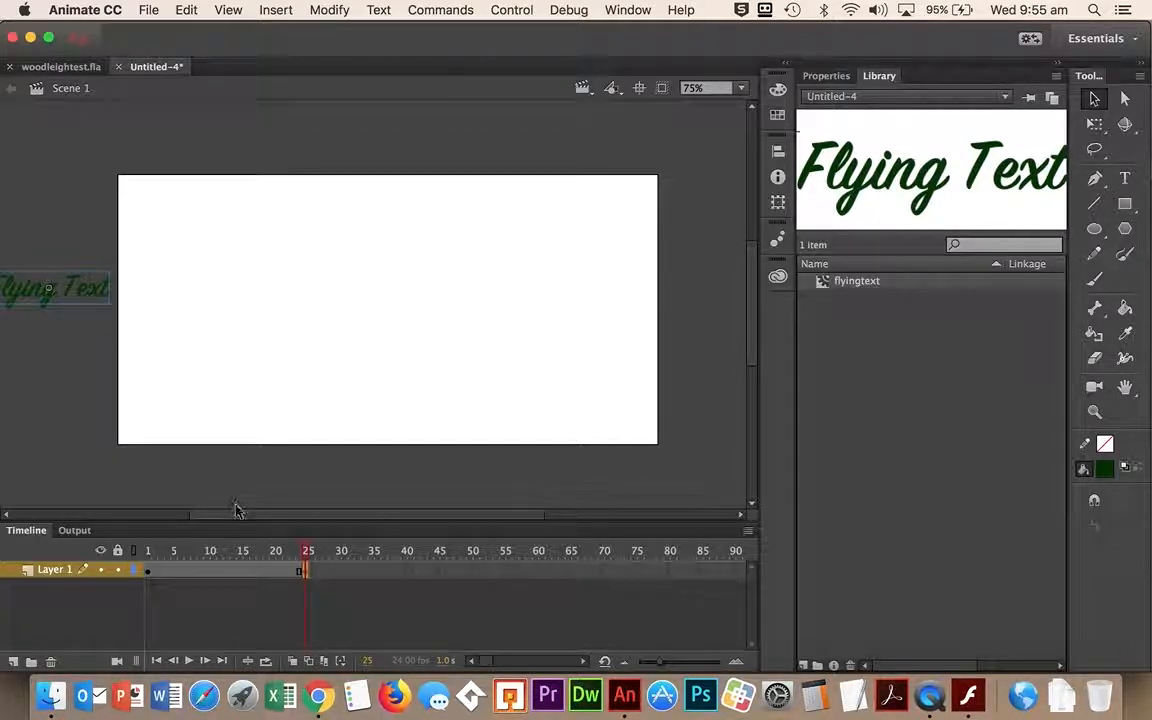
Step: Move the transformation point of the flyingtext instance on frame 25 to its lower-right corner with the Free Transform tool
{"action": "left_click_drag", "start_coordinate": [224, 520], "coordinate": [180, 518]}
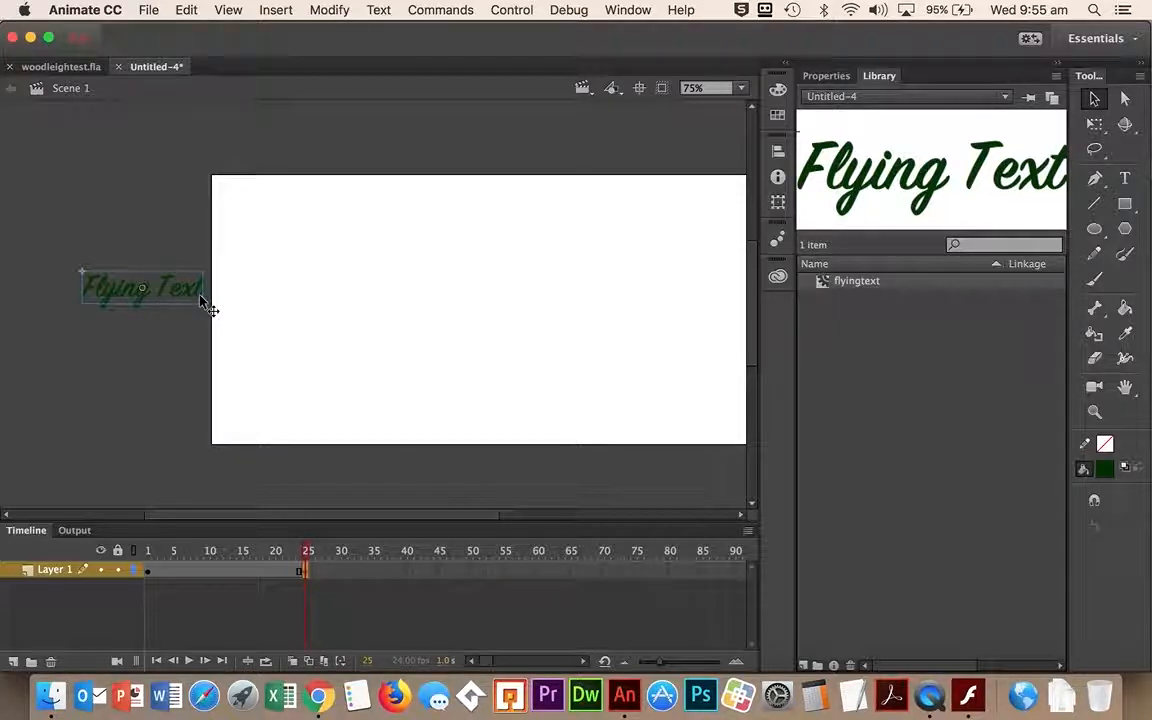
{"action": "key", "text": "super+equal"}
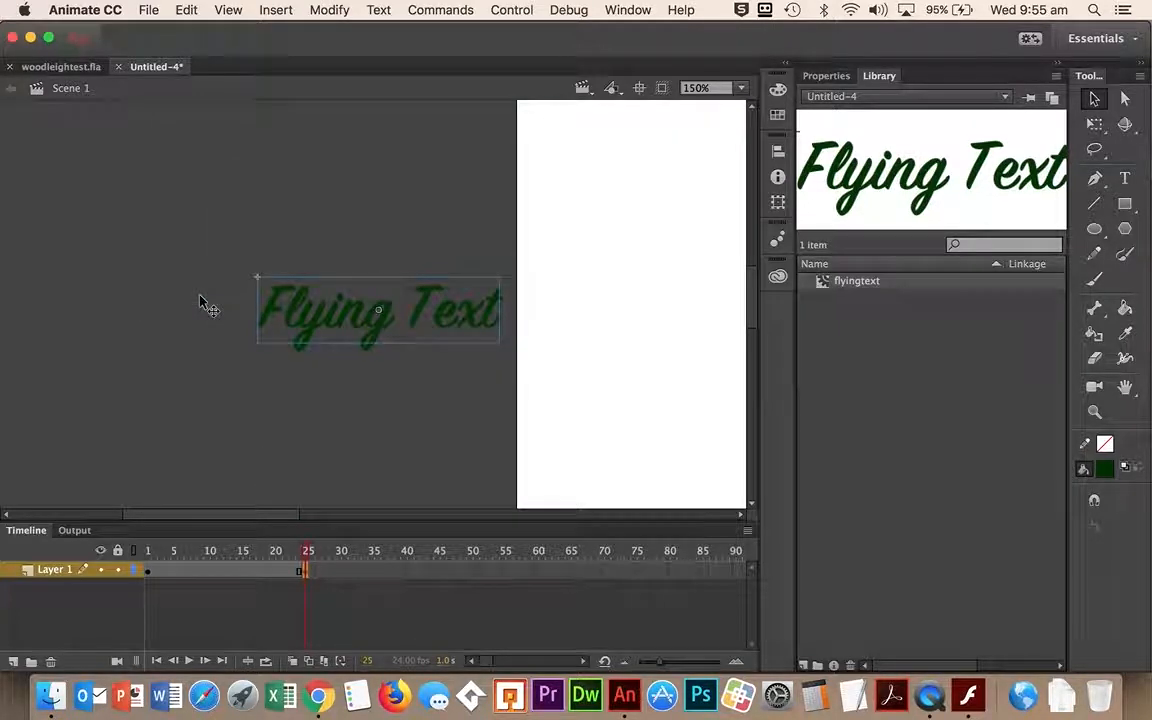
{"action": "left_click", "coordinate": [1094, 127]}
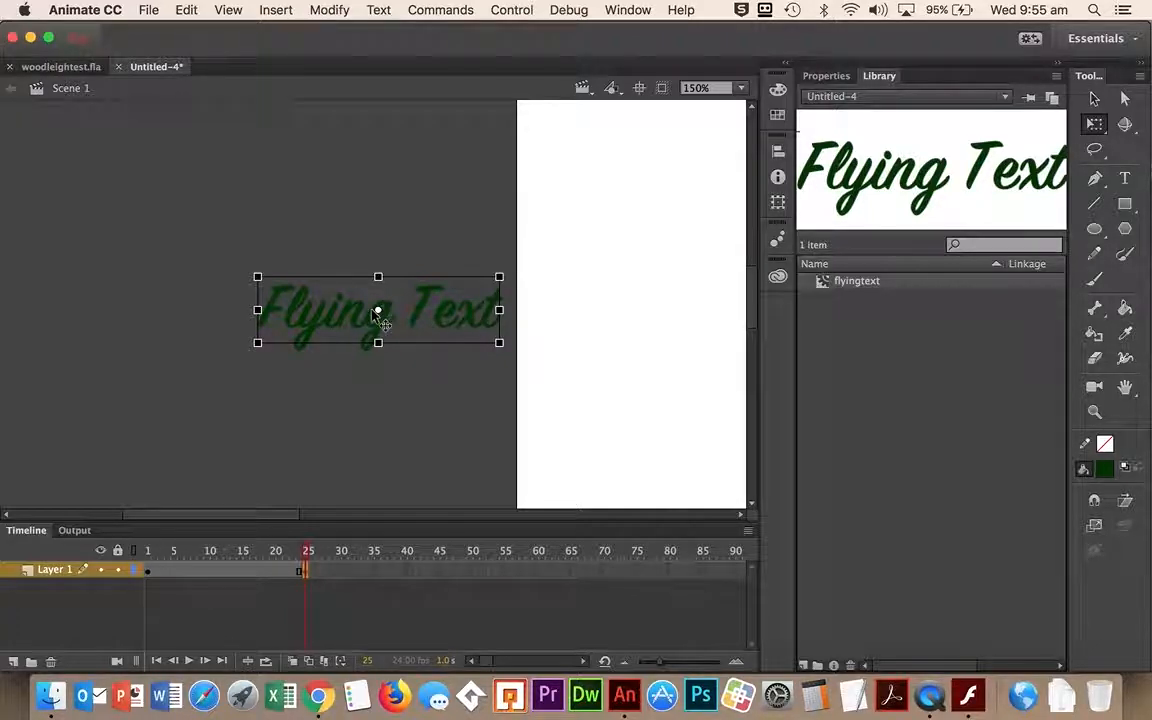
{"action": "left_click_drag", "start_coordinate": [380, 314], "coordinate": [499, 345]}
Step: Try skewing and stretching the text about its lower-right transformation point, and undo the distortions
{"action": "left_click_drag", "start_coordinate": [364, 277], "coordinate": [406, 266]}
{"action": "left_click_drag", "start_coordinate": [255, 310], "coordinate": [105, 343]}
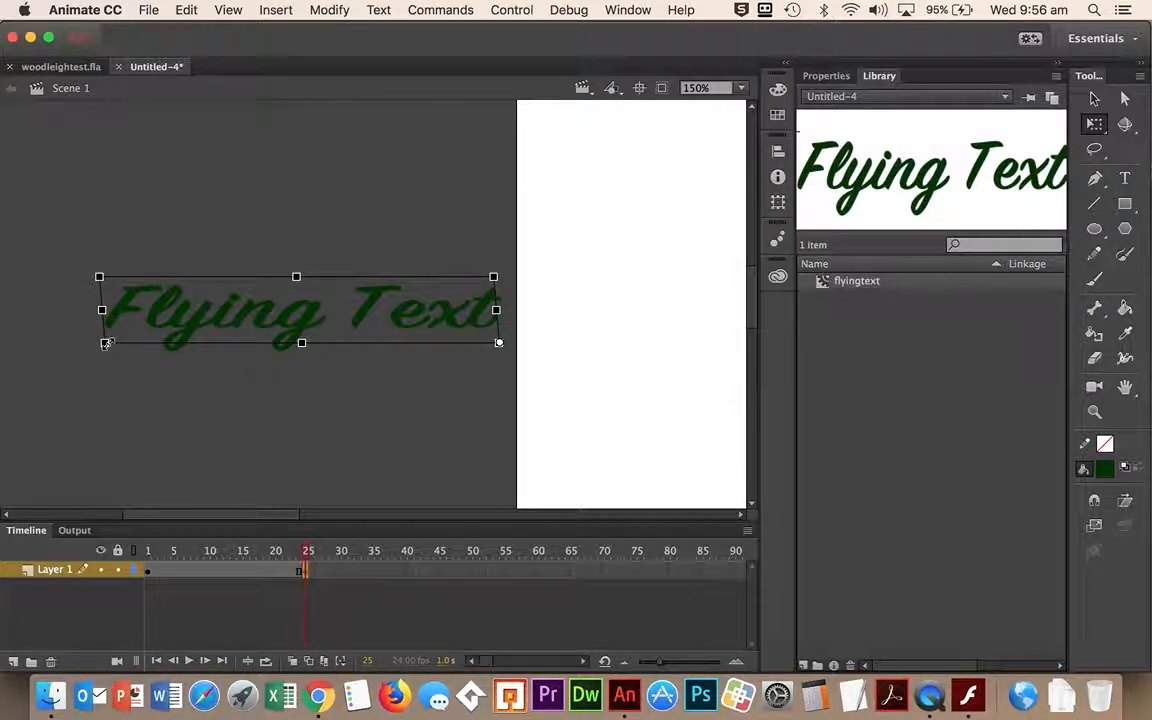
{"action": "key", "text": "super+z"}
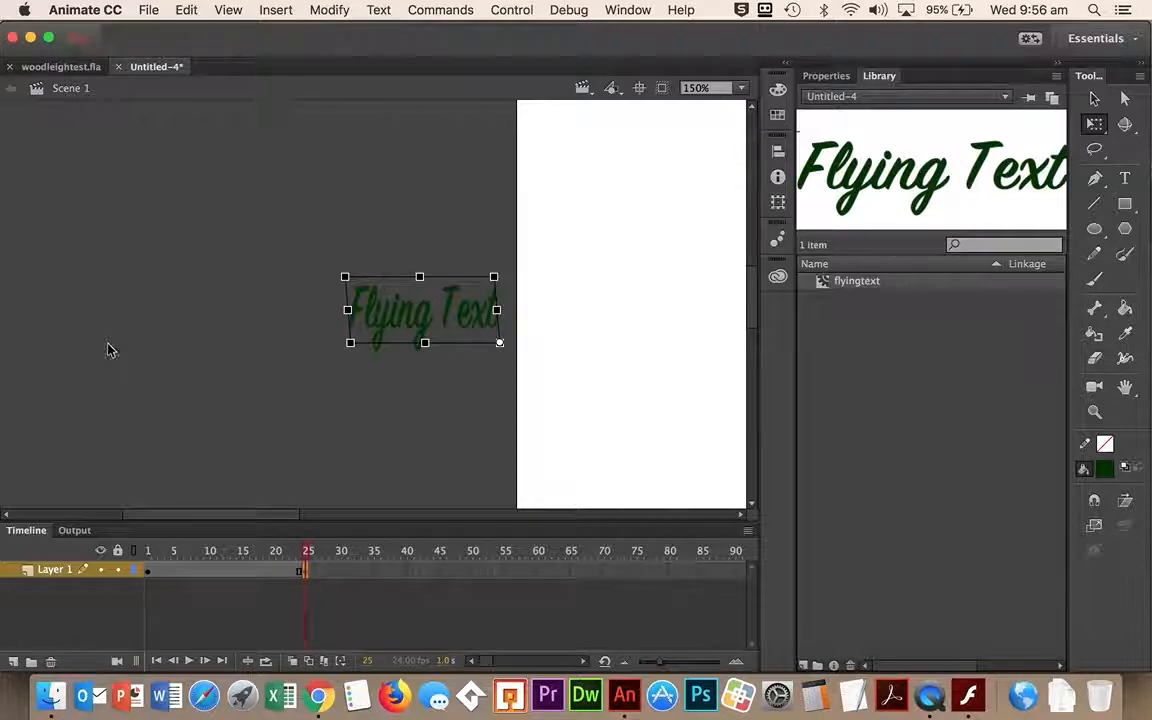
{"action": "key", "text": "super+z"}
{"action": "key", "text": "super+z"}
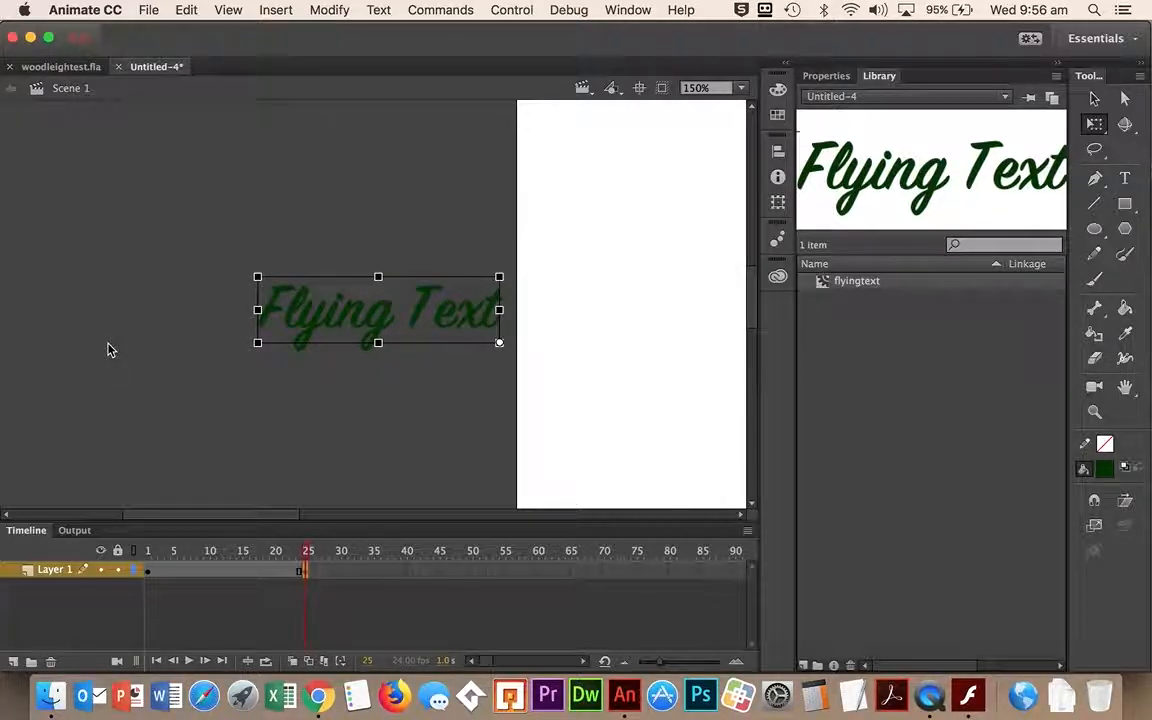
{"action": "key", "text": "super+z"}
{"action": "key", "text": "super+y"}
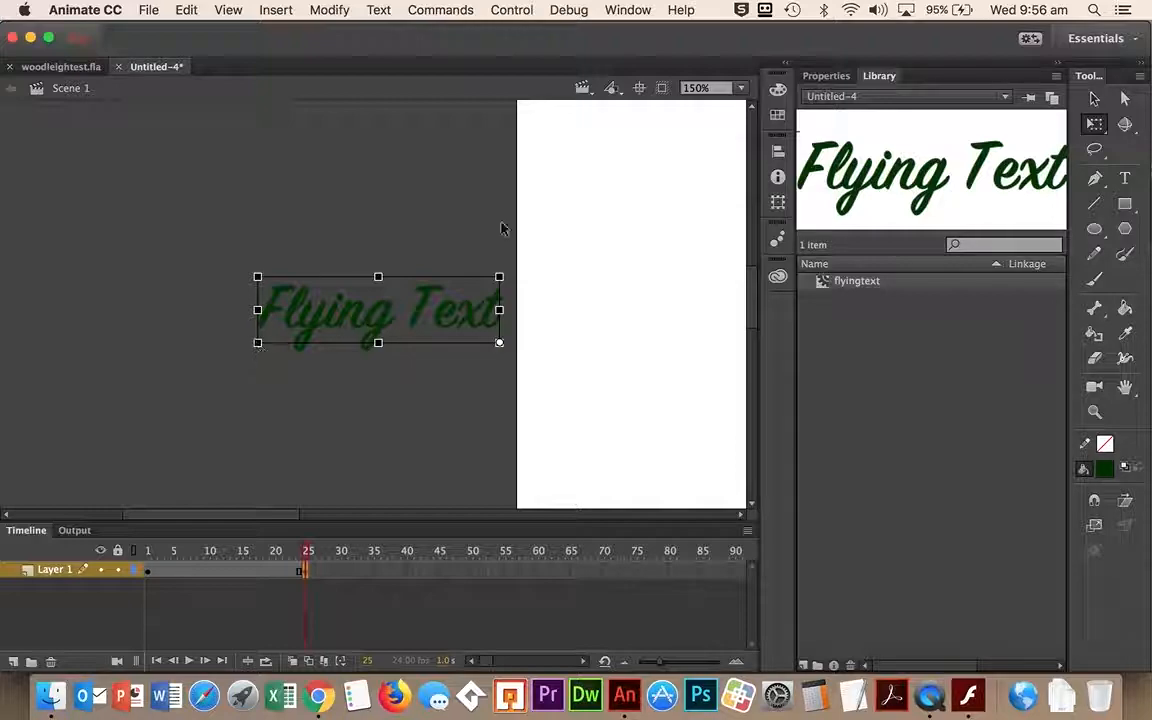
Step: Show the rulers and place a horizontal guide across the middle of the stage at about Y 200
{"action": "left_click", "coordinate": [741, 89]}
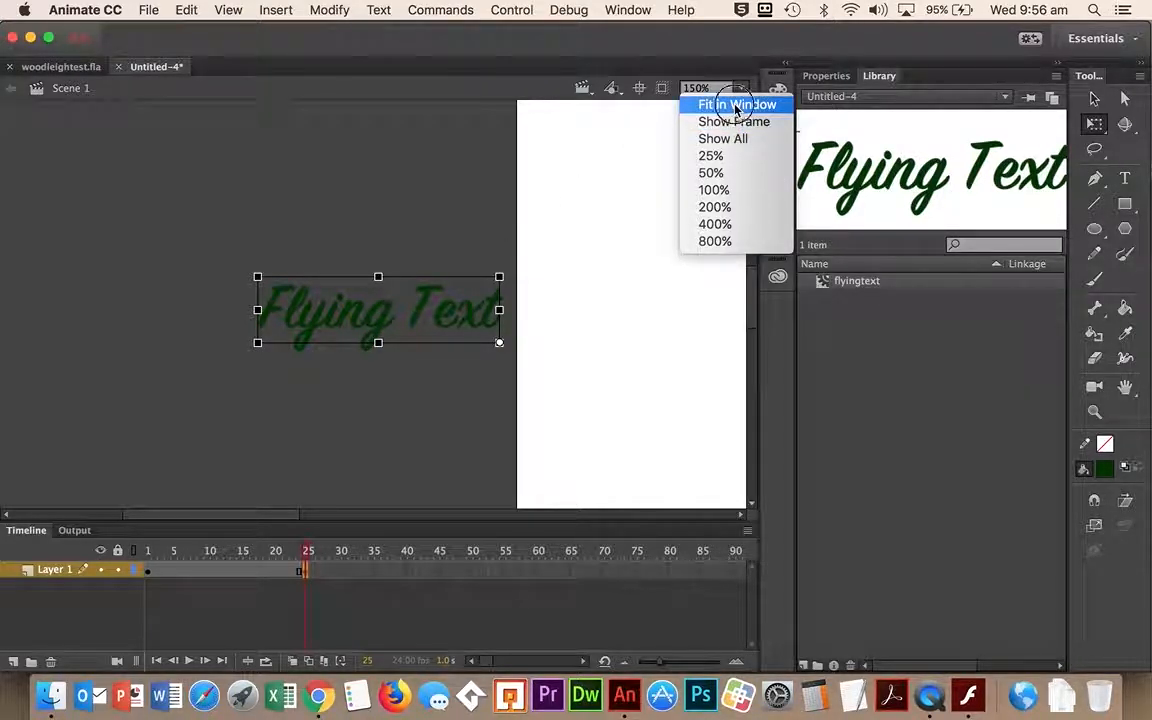
{"action": "left_click", "coordinate": [736, 106]}
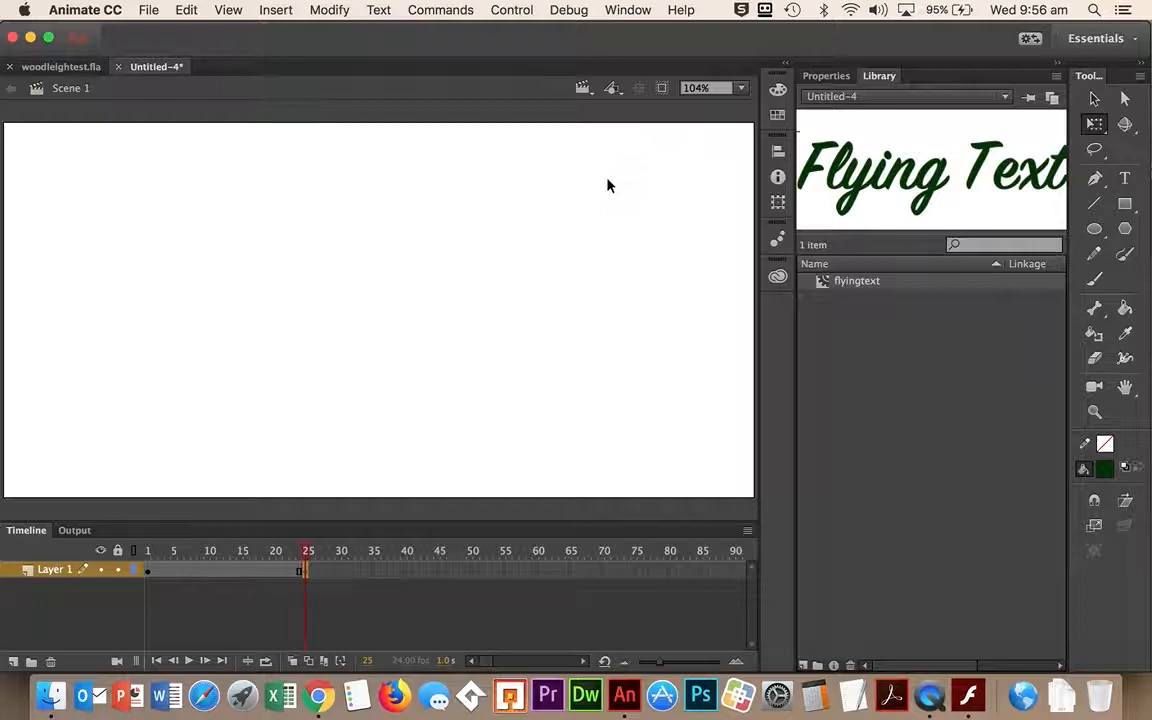
{"action": "left_click", "coordinate": [741, 88]}
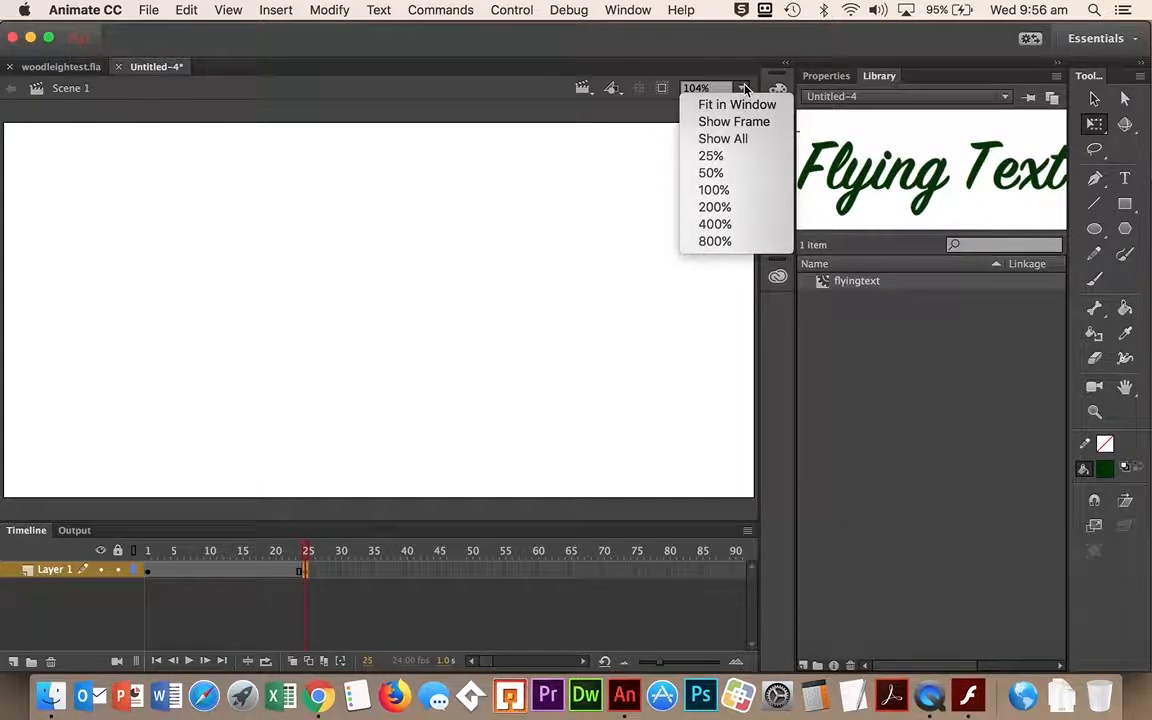
{"action": "left_click", "coordinate": [694, 87]}
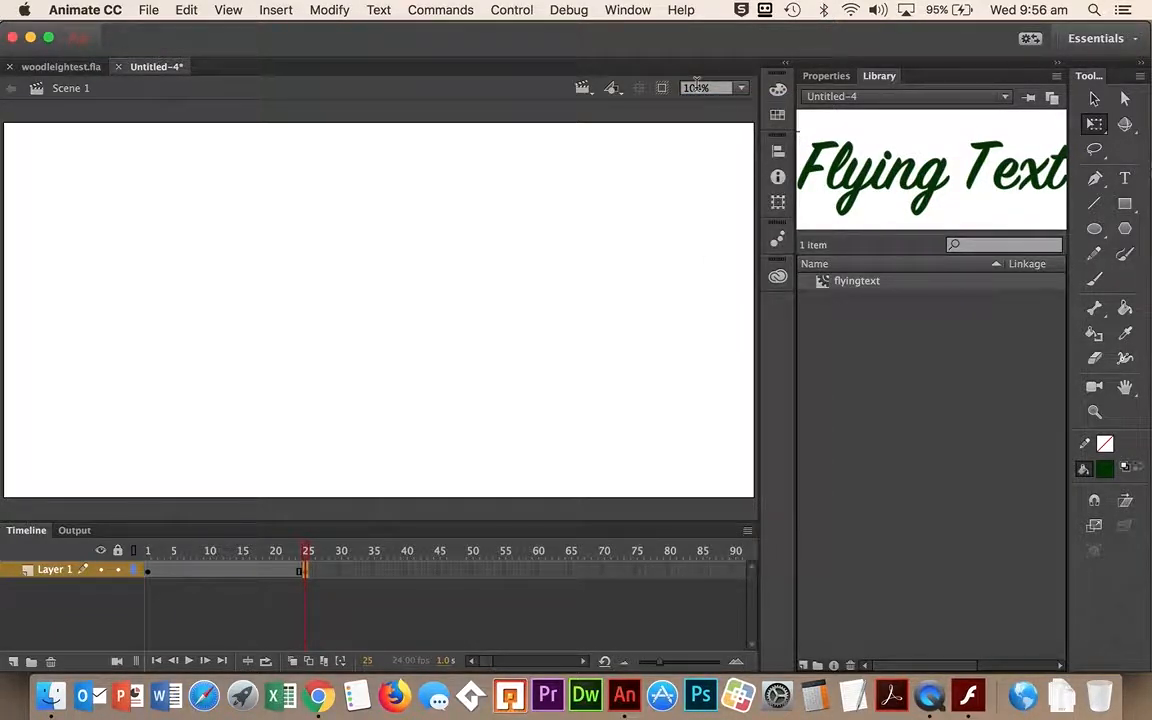
{"action": "type", "text": "75"}
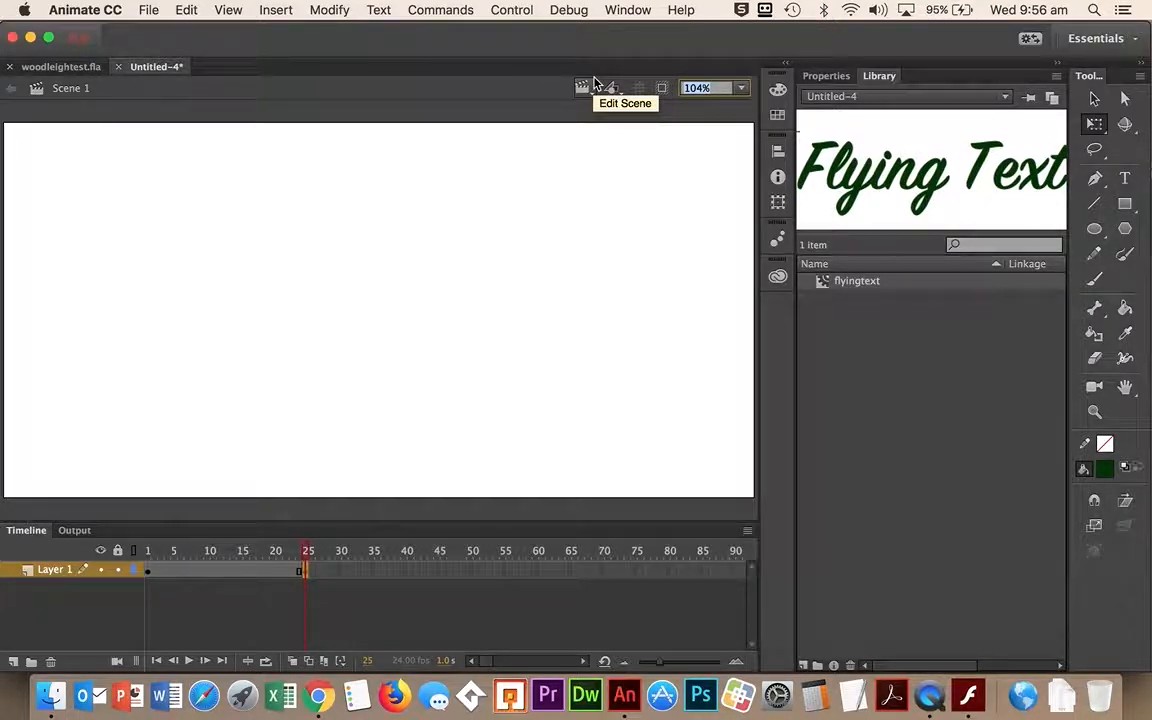
{"action": "type", "text": "%"}
{"action": "key", "text": "Return"}
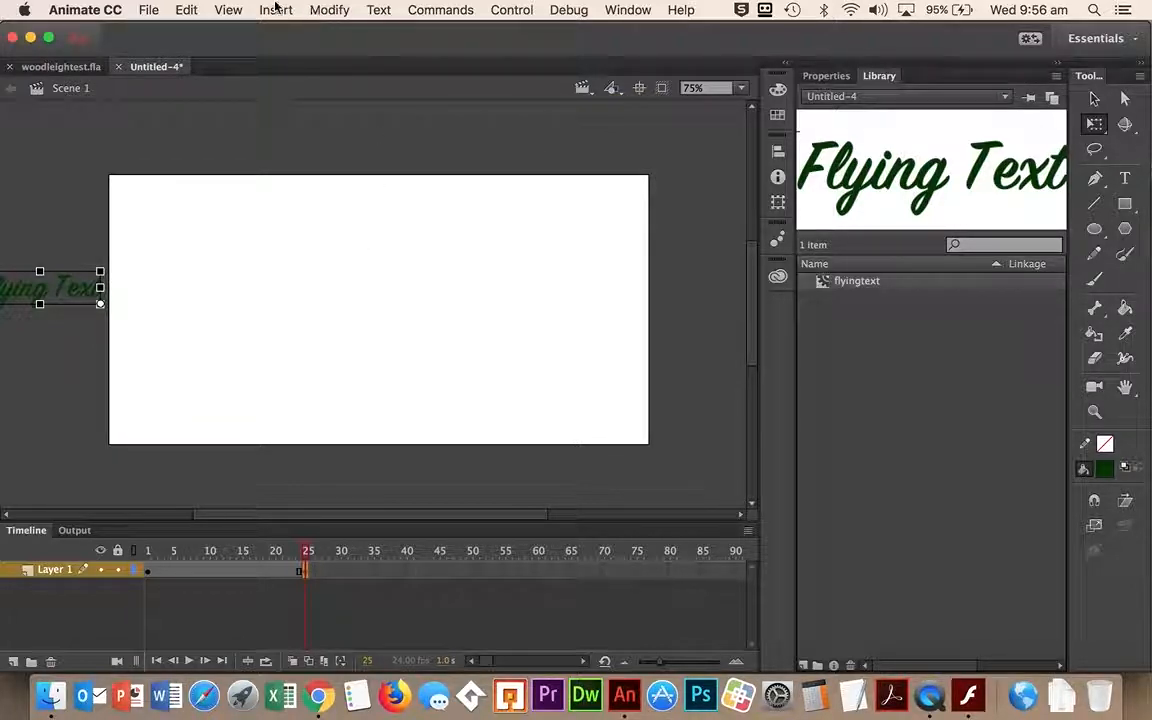
{"action": "left_click", "coordinate": [228, 10]}
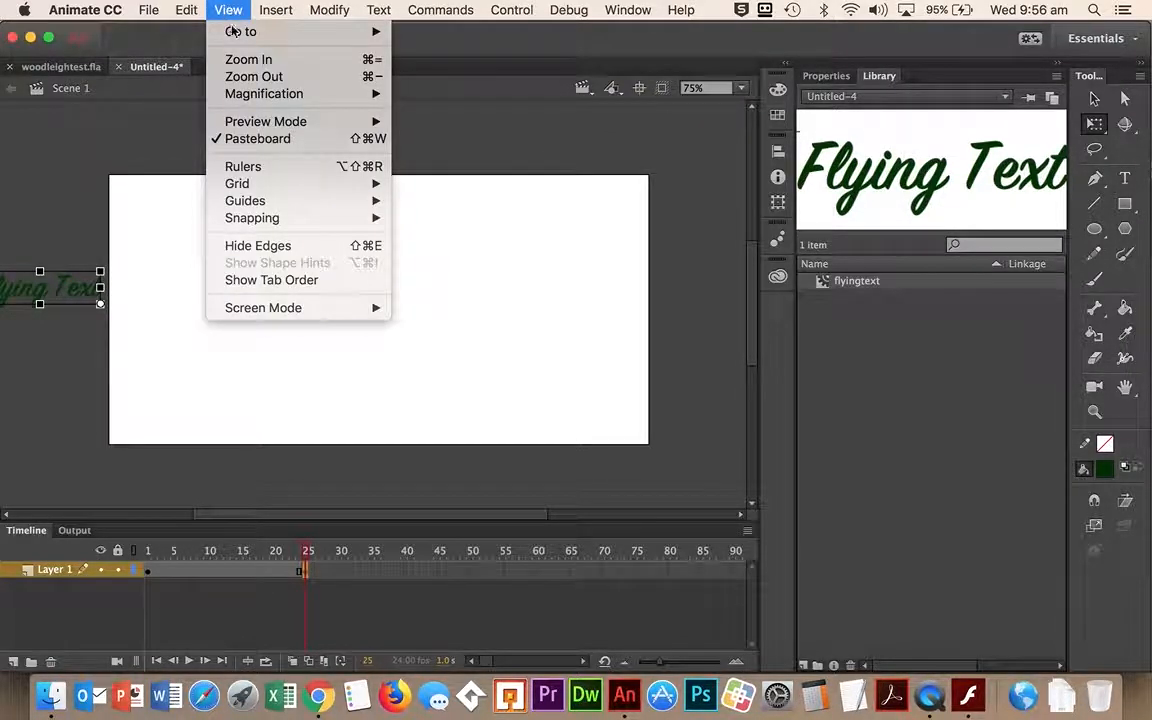
{"action": "left_click", "coordinate": [257, 167]}
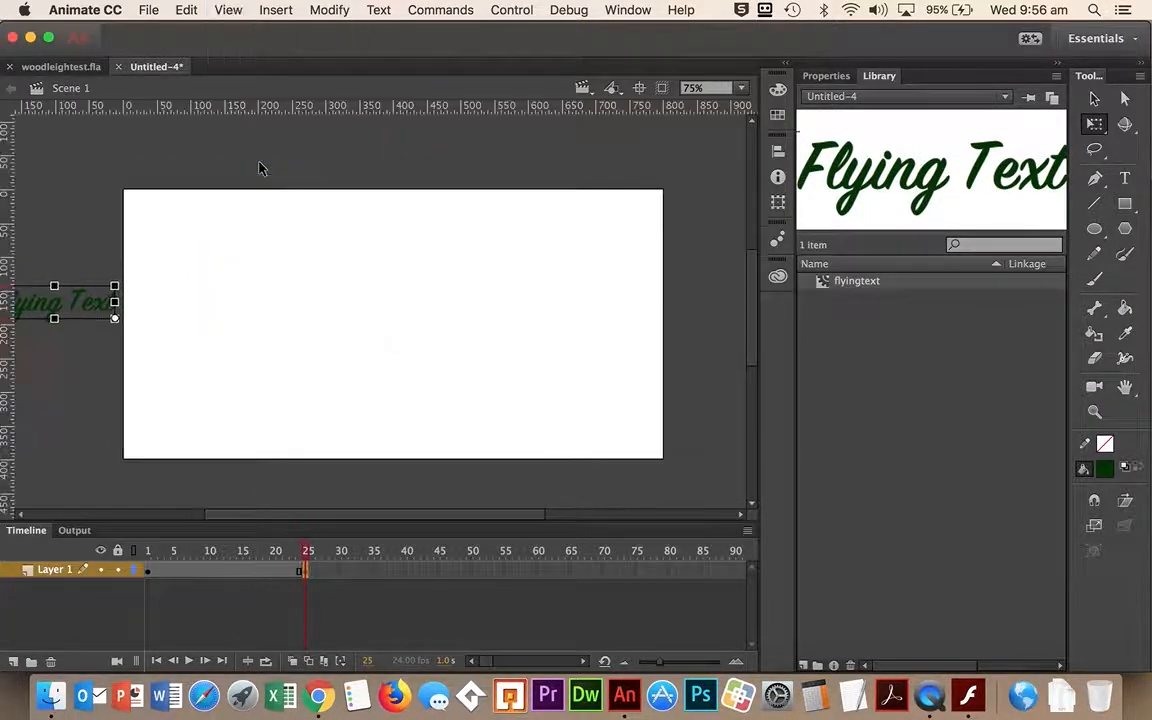
{"action": "left_click", "coordinate": [360, 112]}
{"action": "left_click_drag", "start_coordinate": [360, 112], "coordinate": [340, 330]}
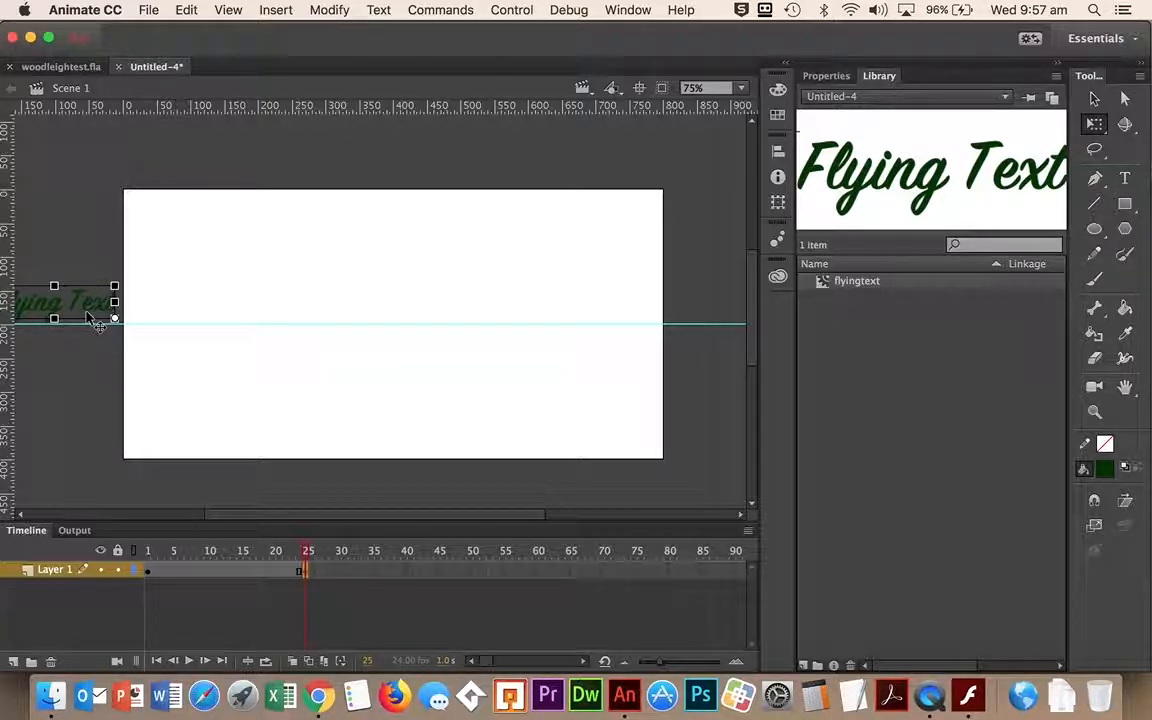
Step: Nudge the flyingtext instance on frame 25 down until its bounding box rests on the horizontal guide
{"action": "key", "text": "Down"}
{"action": "key", "text": "Down"}
{"action": "key", "text": "Down"}
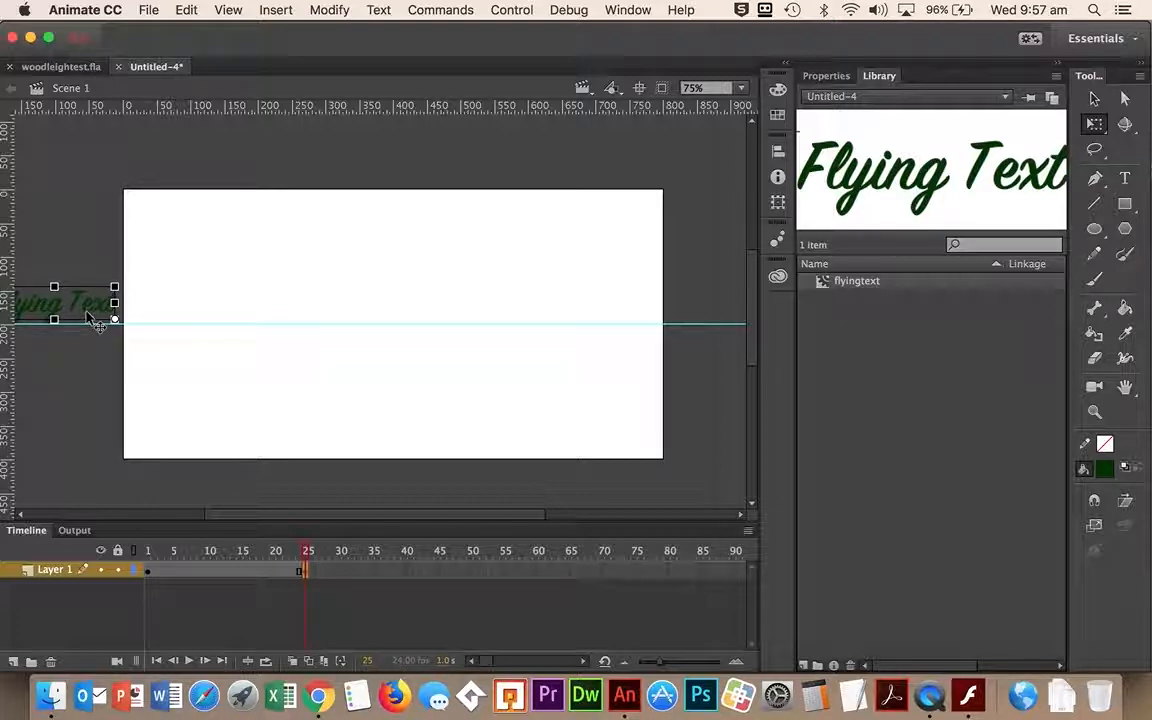
{"action": "key", "text": "Down"}
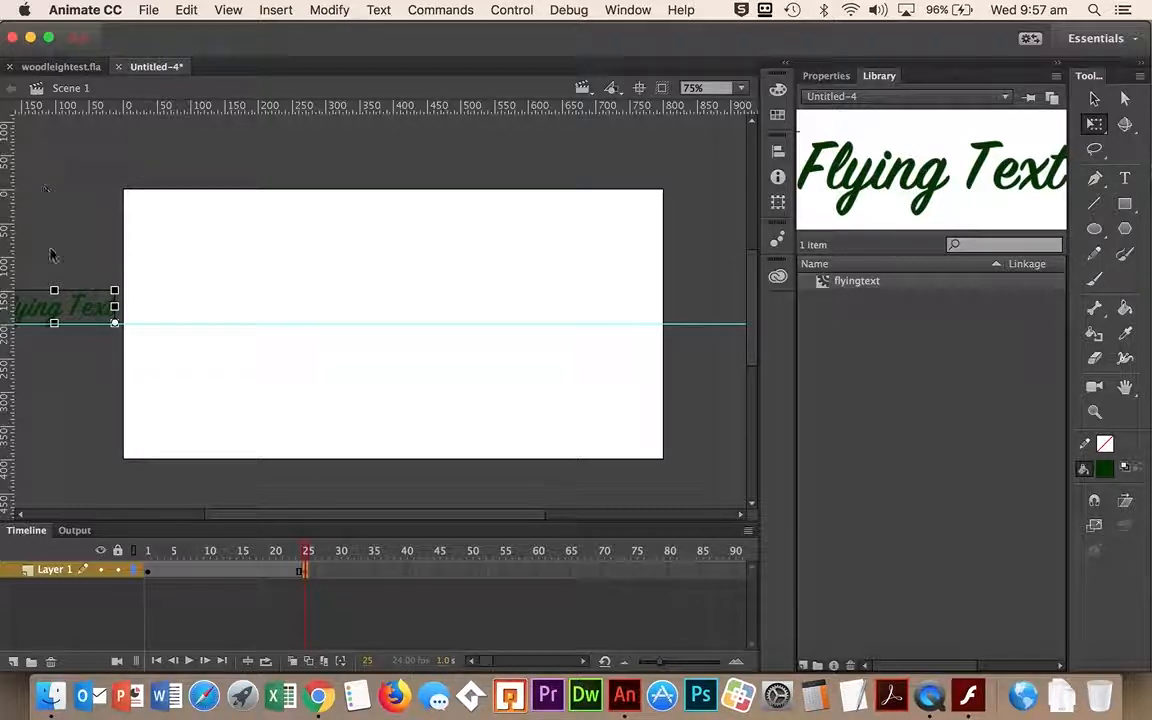
{"action": "left_click", "coordinate": [86, 400]}
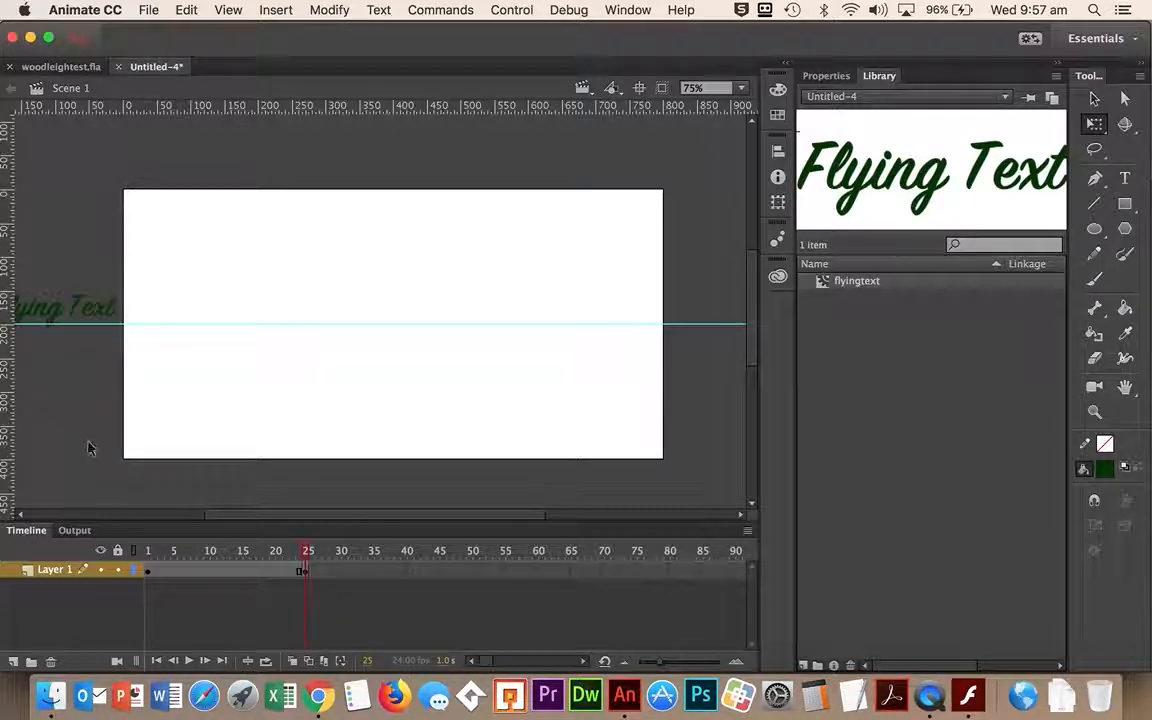
{"action": "left_click", "coordinate": [86, 316]}
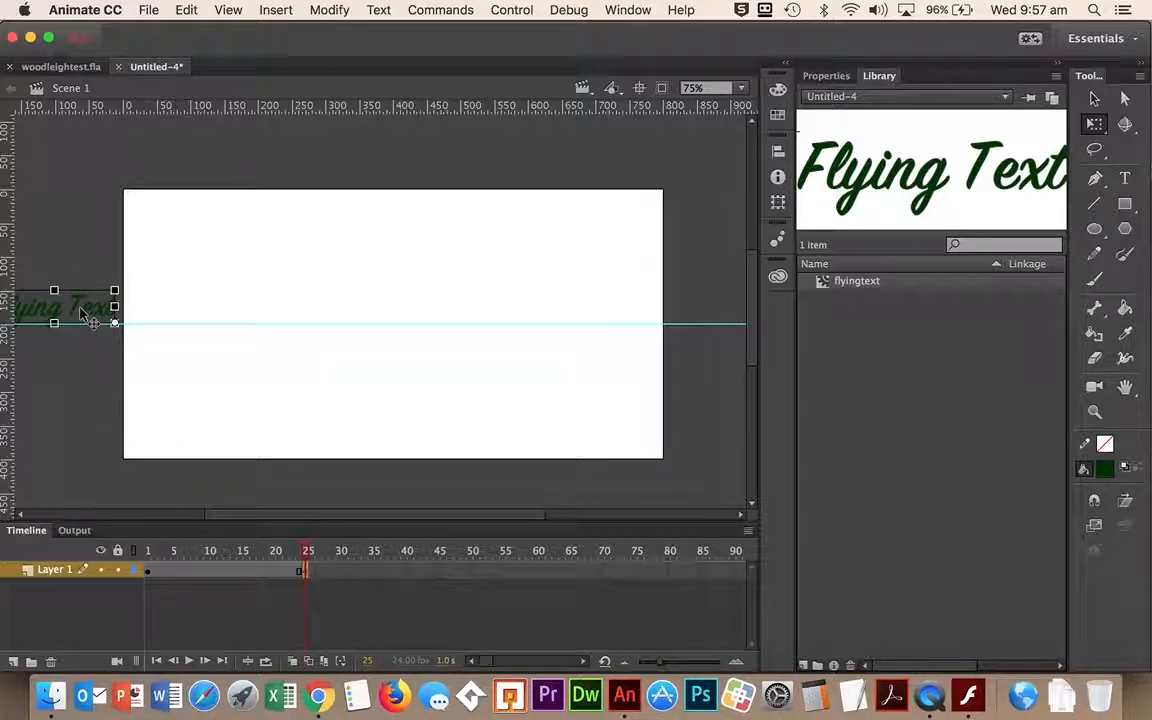
Step: Add a keyframe at frame 32 and move the text along the guide to near the stage's centre
{"action": "left_click", "coordinate": [351, 578]}
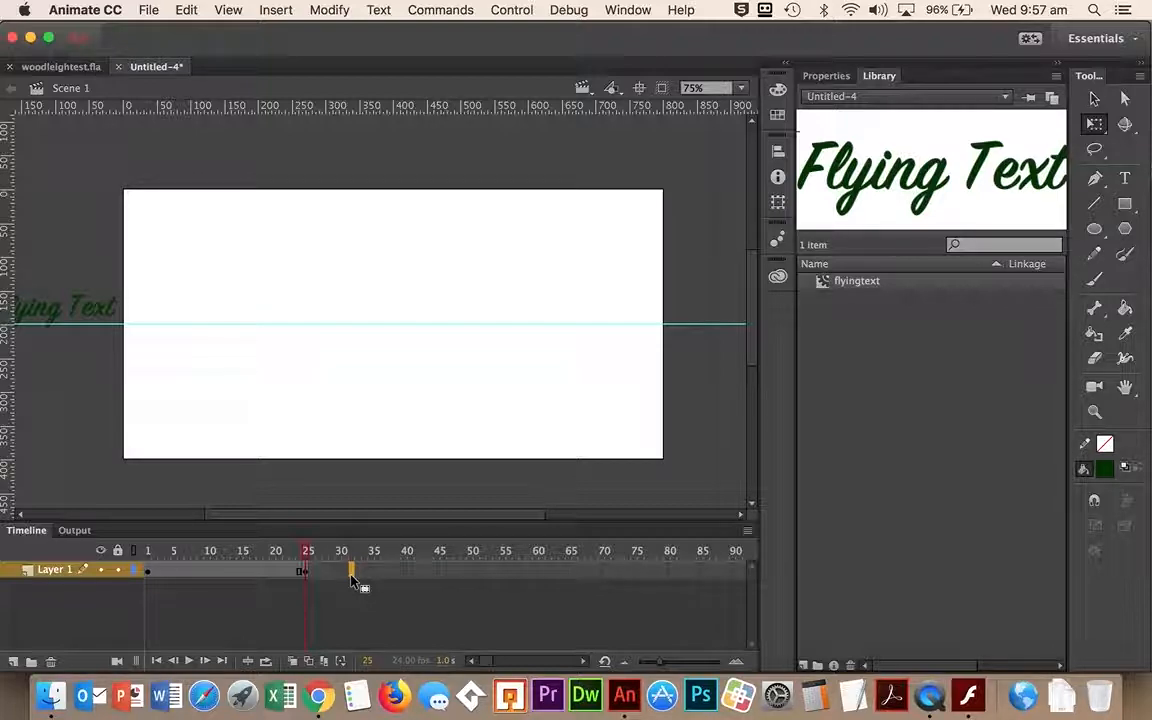
{"action": "key", "text": "F6"}
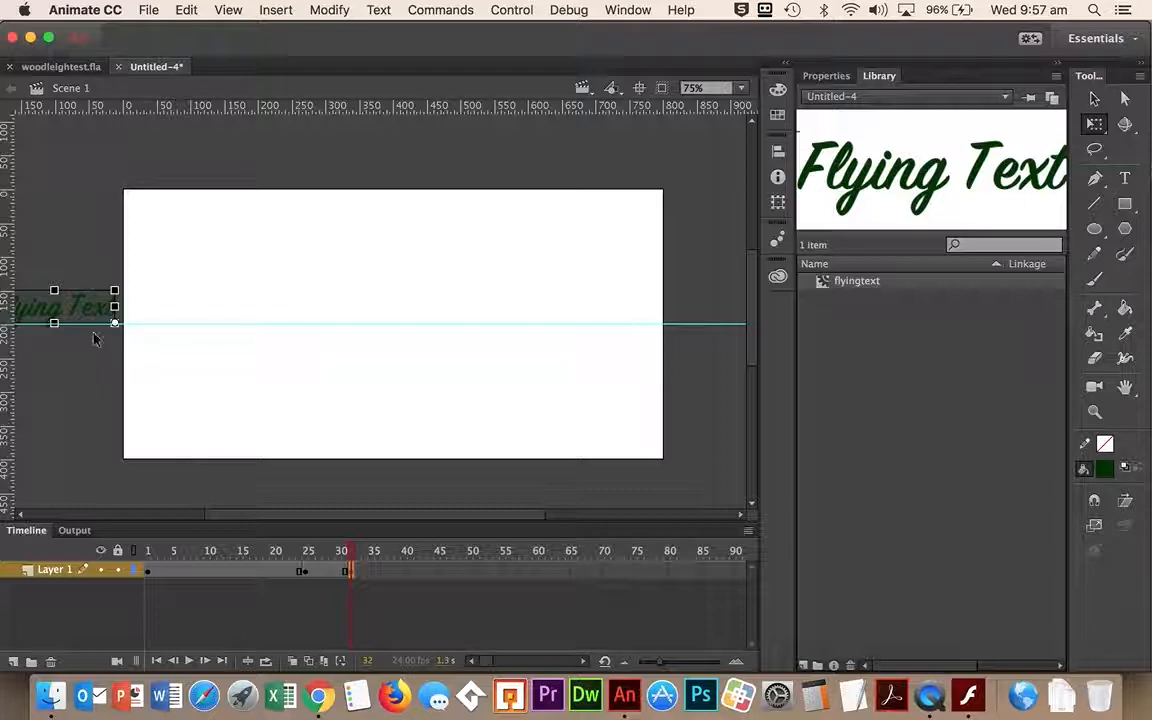
{"action": "left_click_drag", "start_coordinate": [60, 322], "coordinate": [392, 318]}
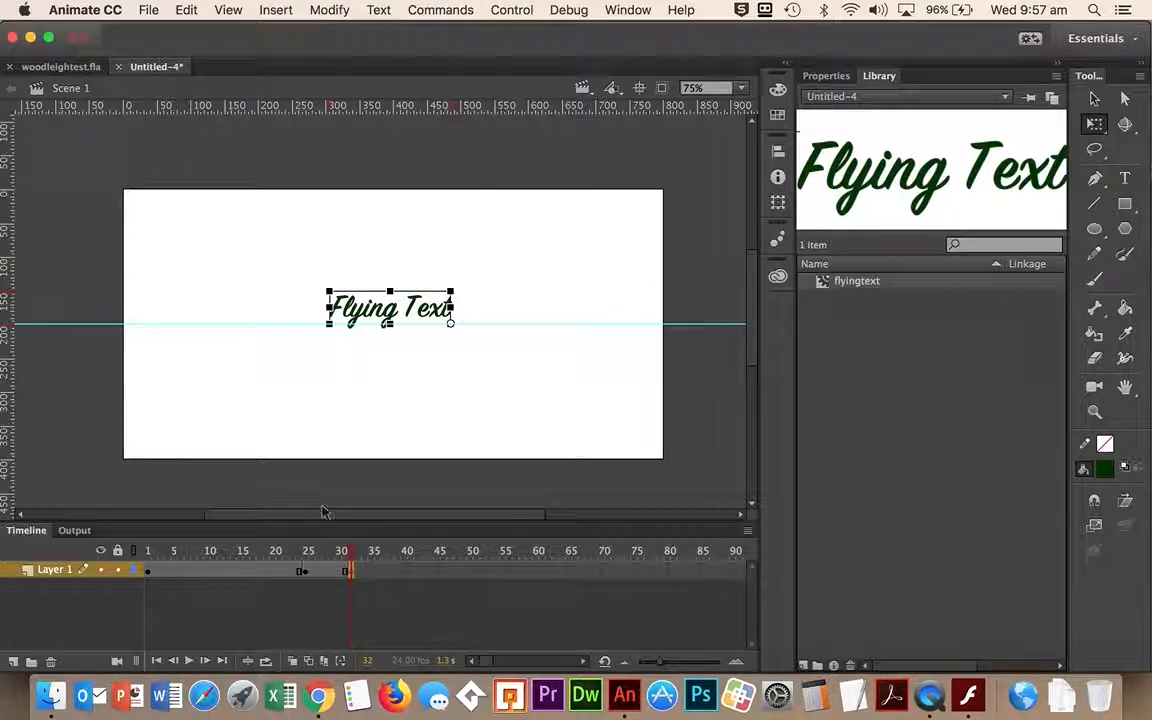
Step: Create a classic tween between the keyframes at frames 25 and 32 and play it
{"action": "right_click", "coordinate": [320, 571]}
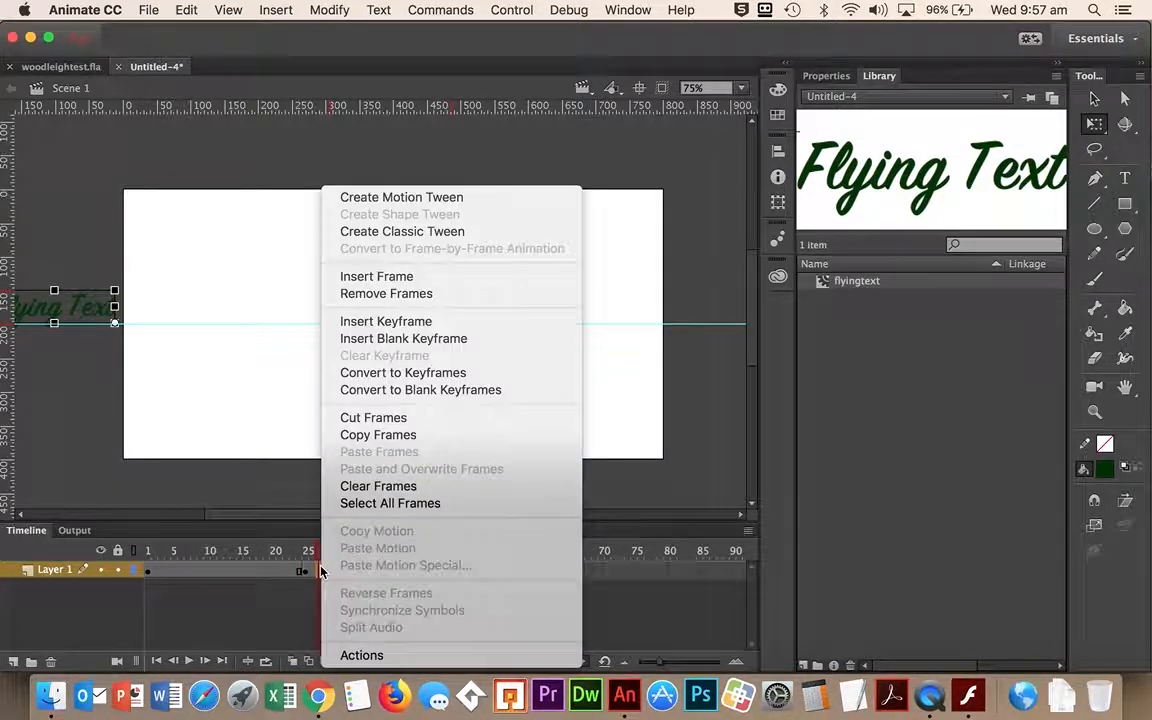
{"action": "left_click", "coordinate": [404, 233]}
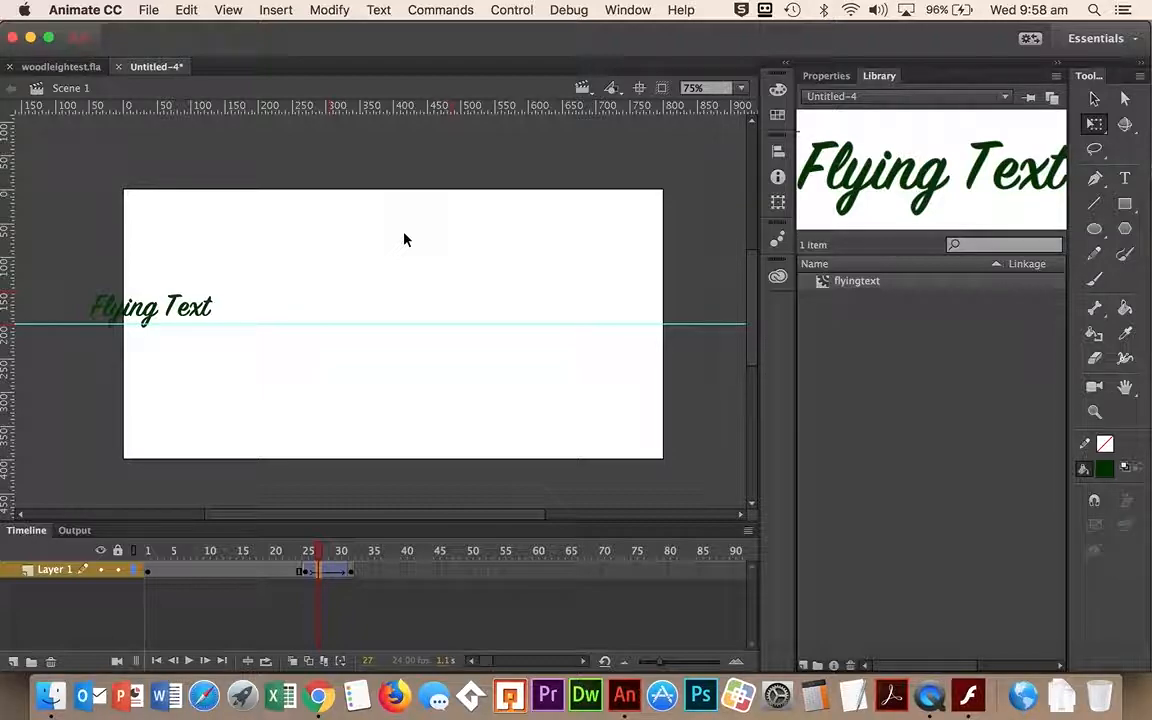
{"action": "key", "text": "Return"}
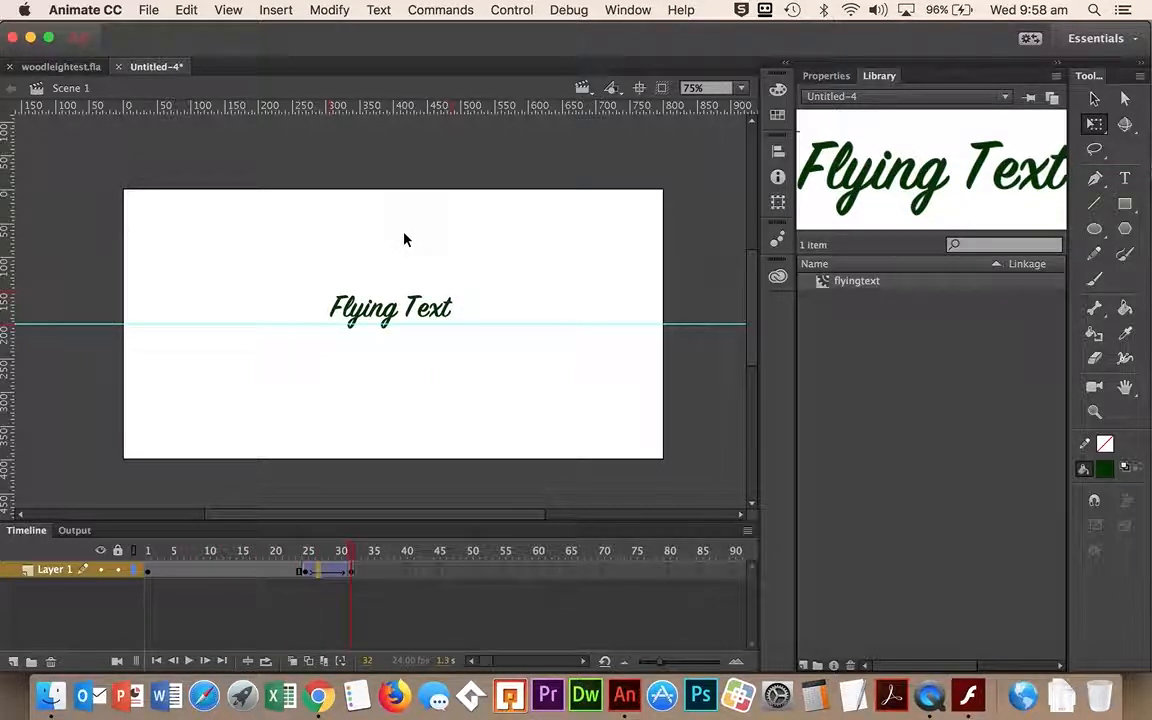
Step: Nudge the text in the span before frame 25 down onto the guide, and play the animation from frame 1
{"action": "left_click", "coordinate": [298, 569]}
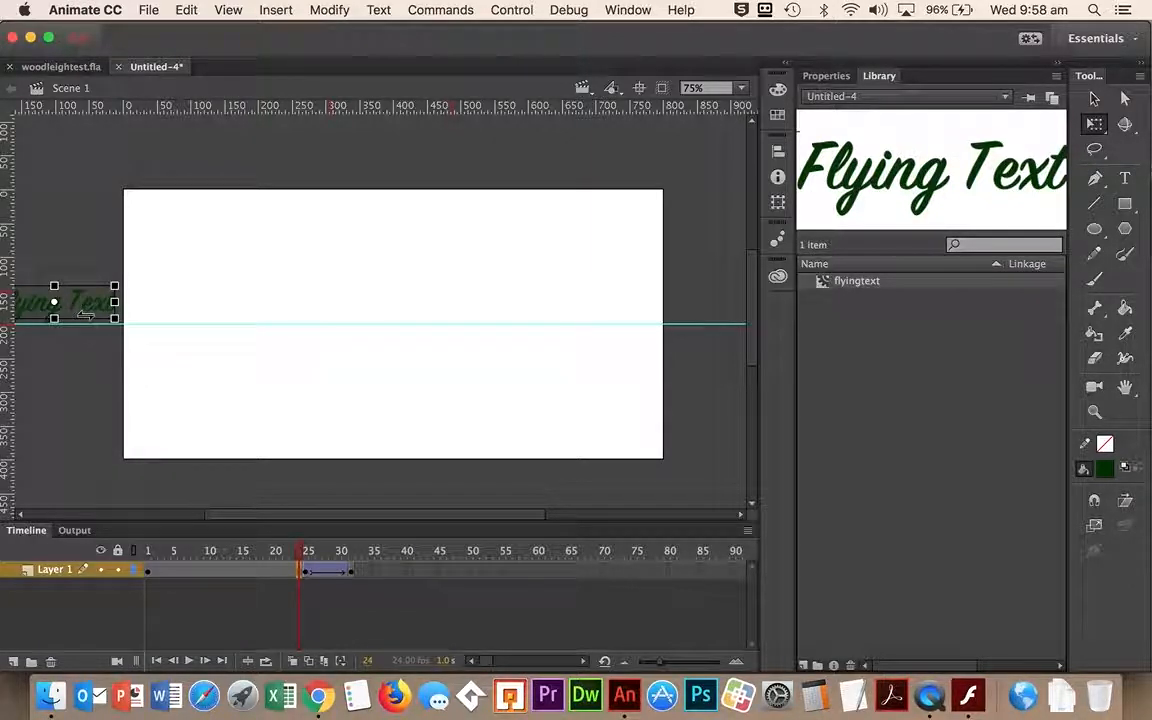
{"action": "key", "text": "Down"}
{"action": "key", "text": "Down"}
{"action": "key", "text": "Down"}
{"action": "key", "text": "Down"}
{"action": "key", "text": "Down"}
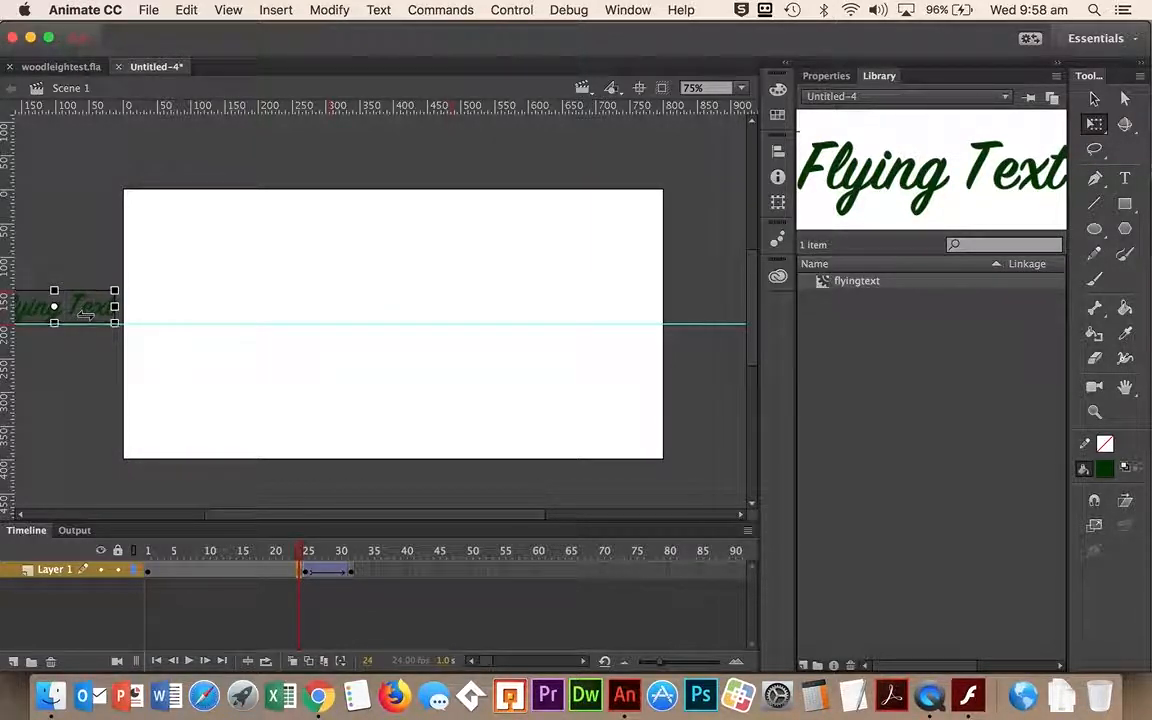
{"action": "left_click", "coordinate": [308, 571]}
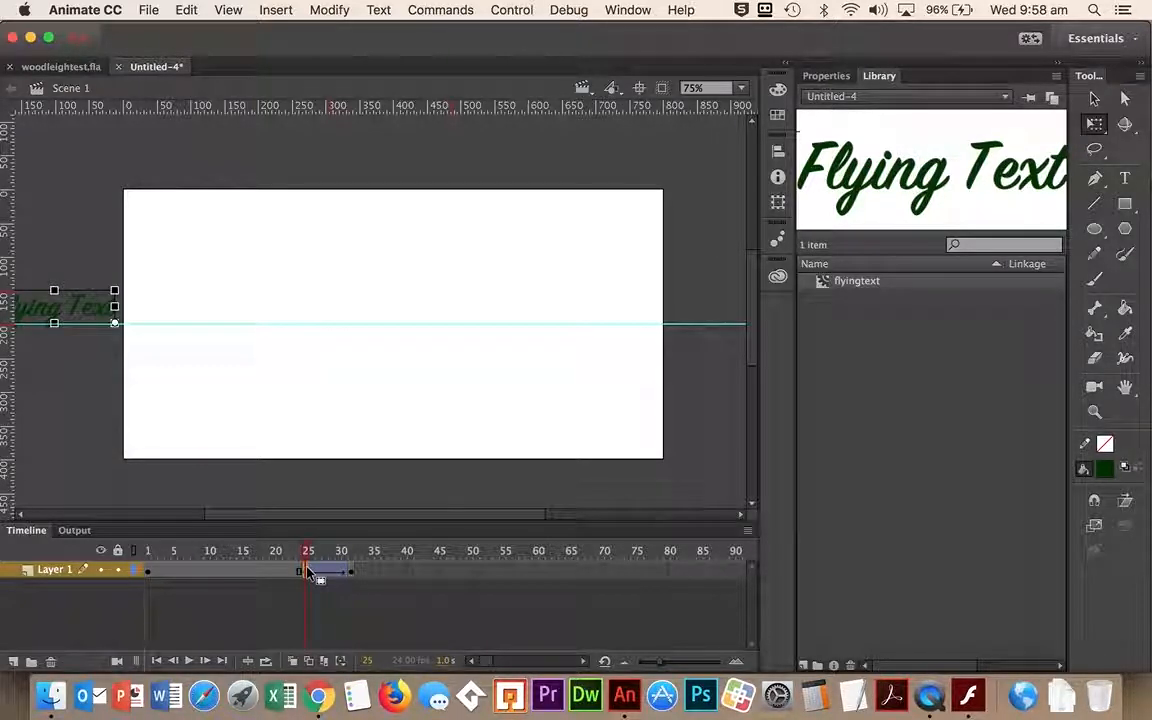
{"action": "left_click", "coordinate": [148, 571]}
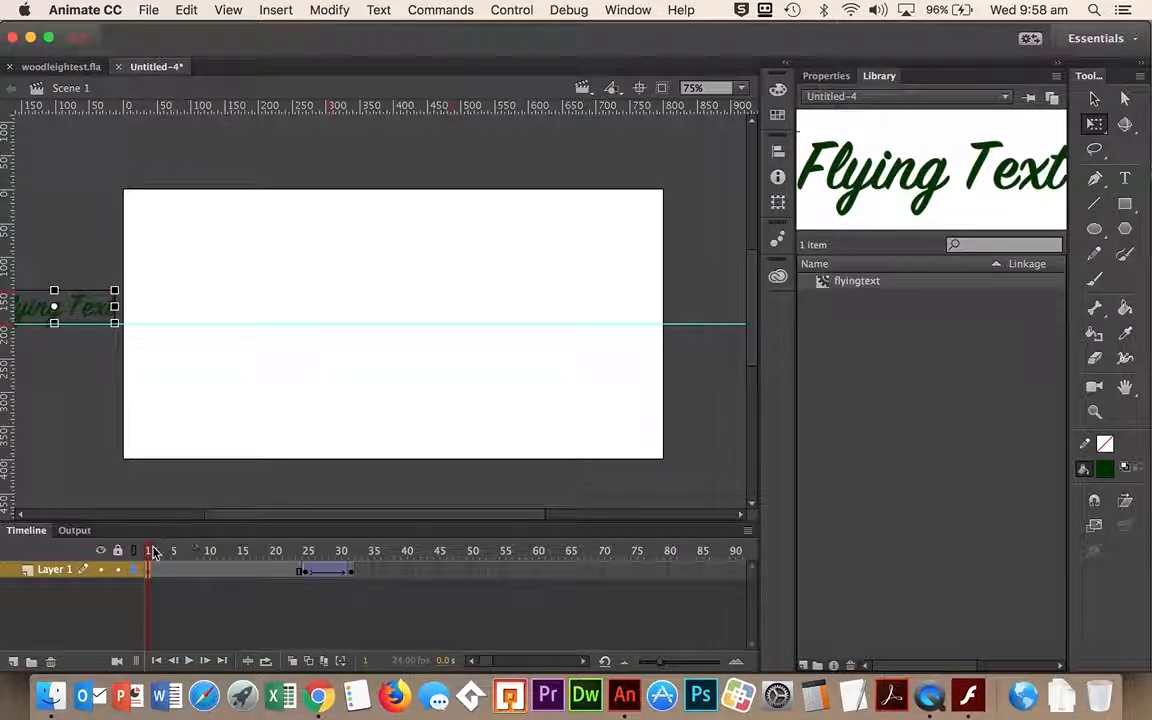
{"action": "key", "text": "Return"}
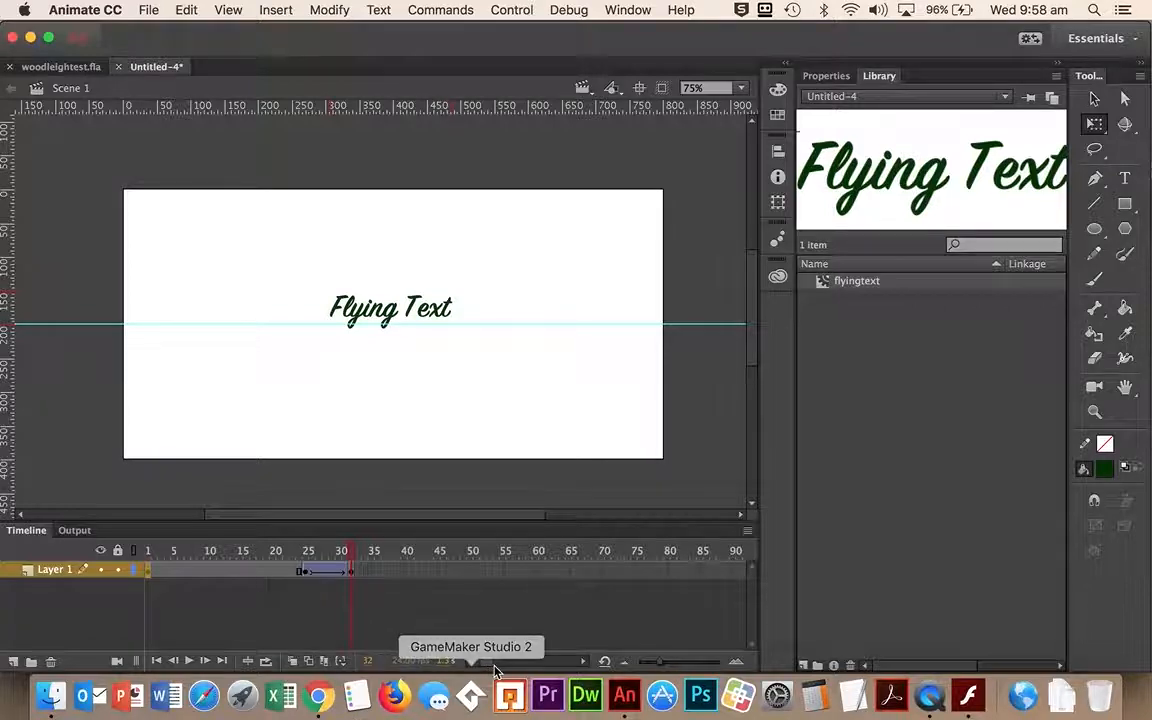
Step: Add keyframes at frames 72 and 82 with the text held near the stage's centre
{"action": "left_click", "coordinate": [616, 572]}
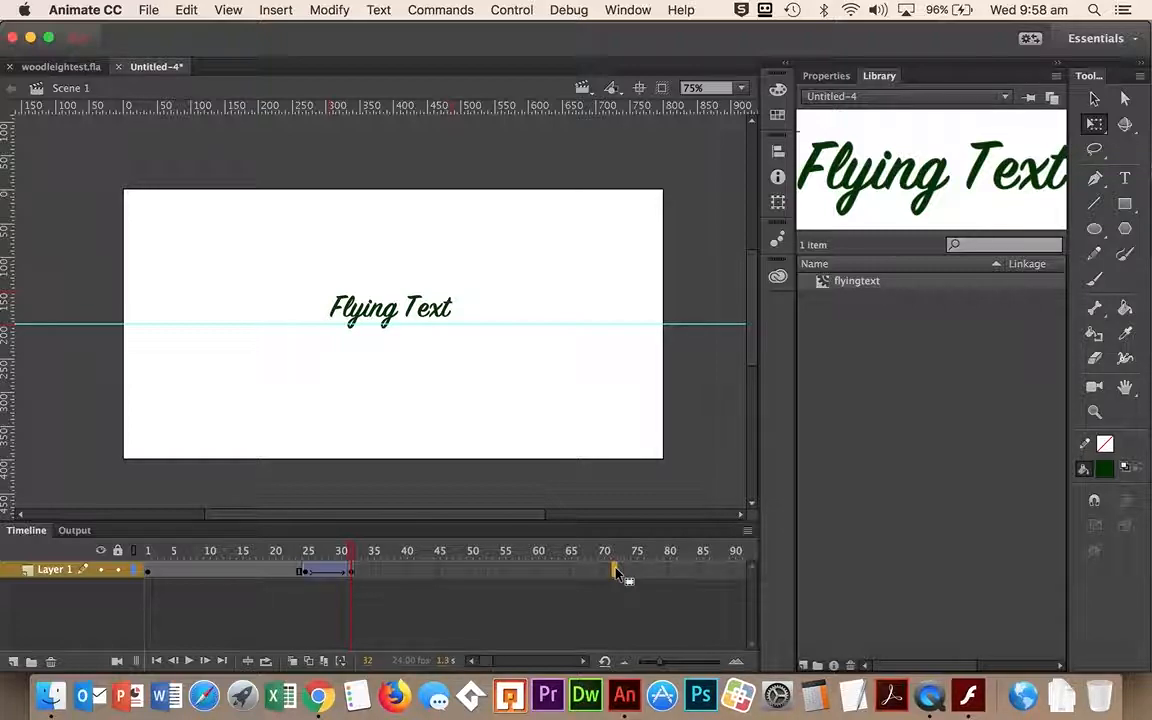
{"action": "key", "text": "F6"}
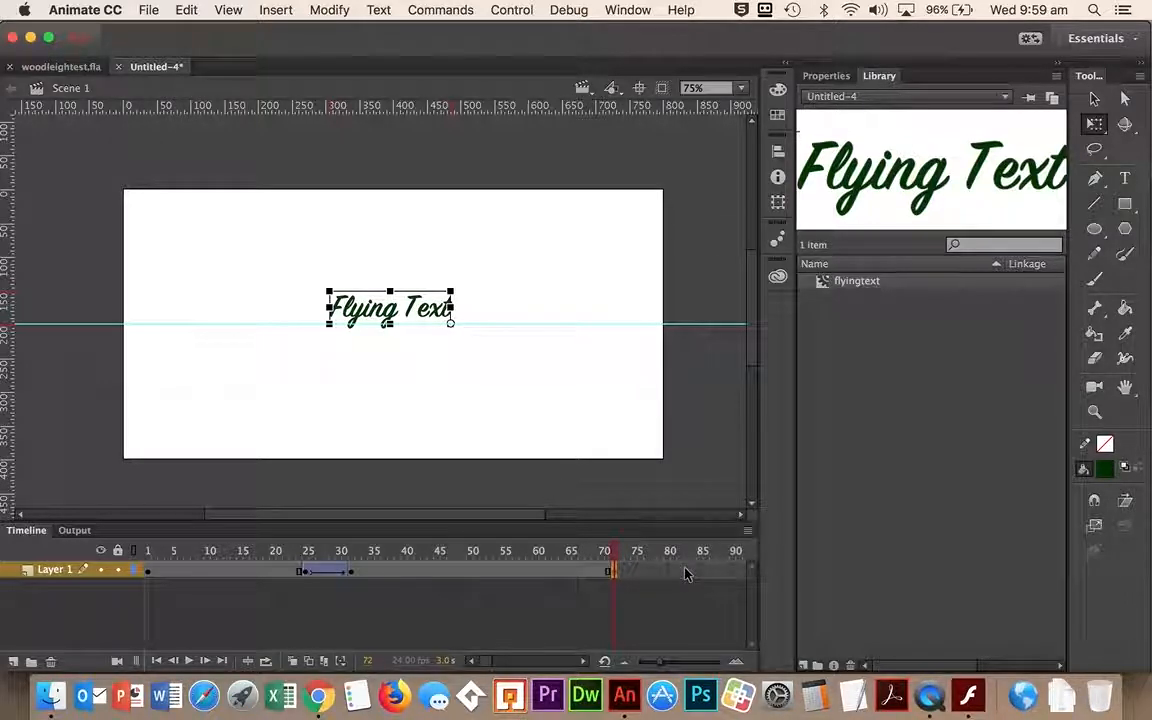
{"action": "left_click", "coordinate": [685, 572]}
{"action": "left_click_drag", "start_coordinate": [685, 572], "coordinate": [683, 575]}
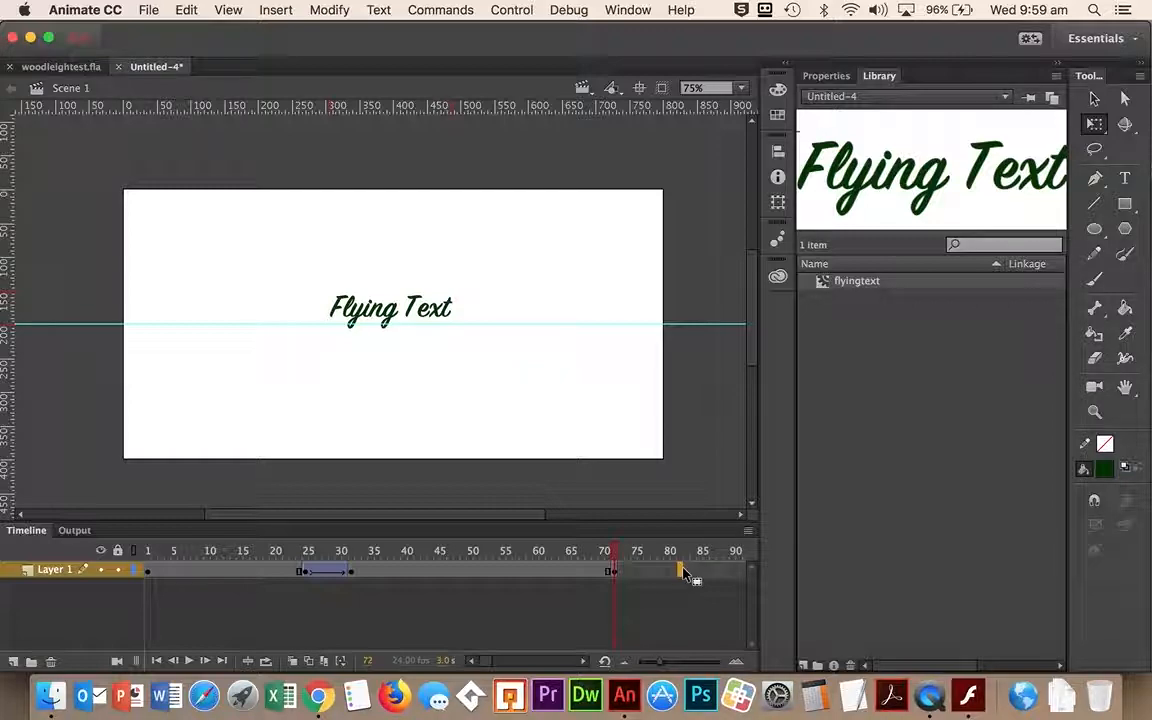
{"action": "key", "text": "F6"}
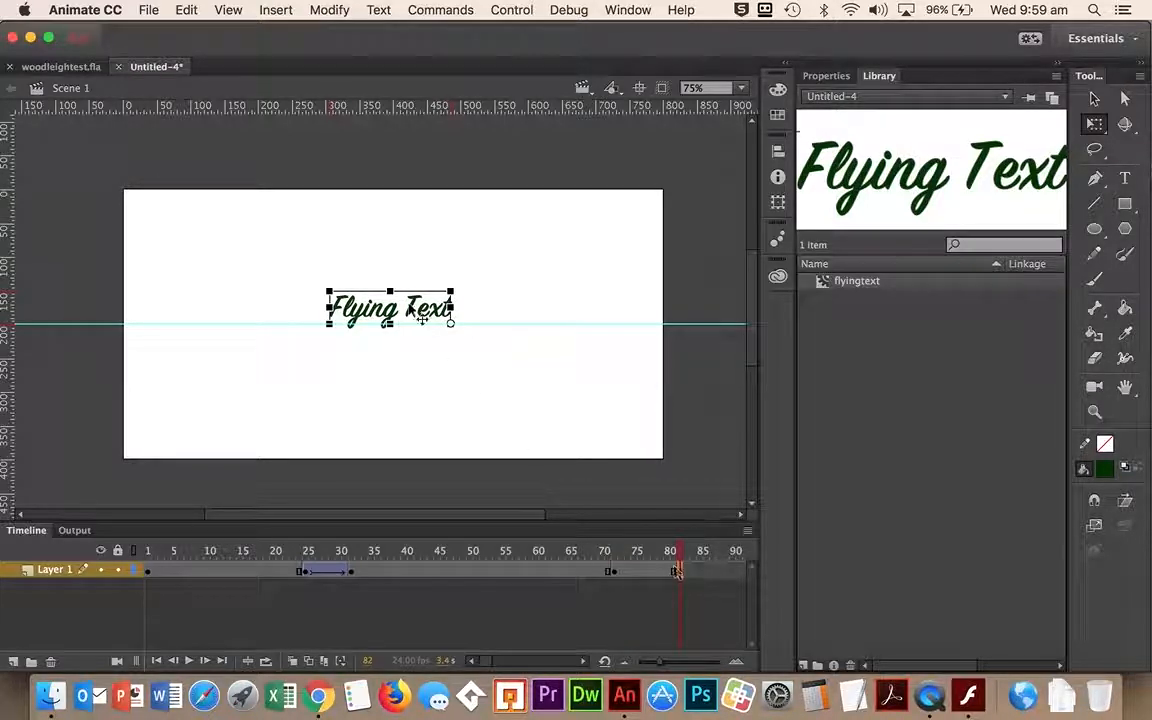
Step: Move the text at frame 82 just past the stage's right edge, create a classic tween between frames 72 and 82, and play it
{"action": "left_click_drag", "start_coordinate": [395, 312], "coordinate": [731, 312]}
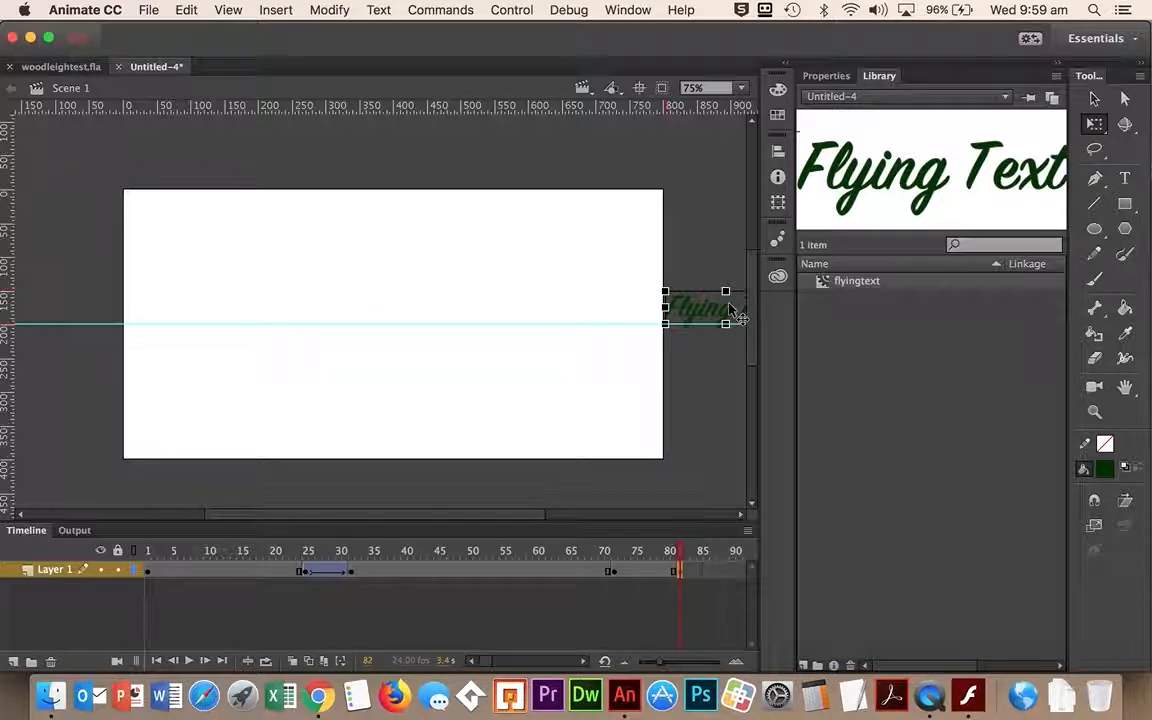
{"action": "left_click", "coordinate": [640, 573]}
{"action": "right_click", "coordinate": [640, 573]}
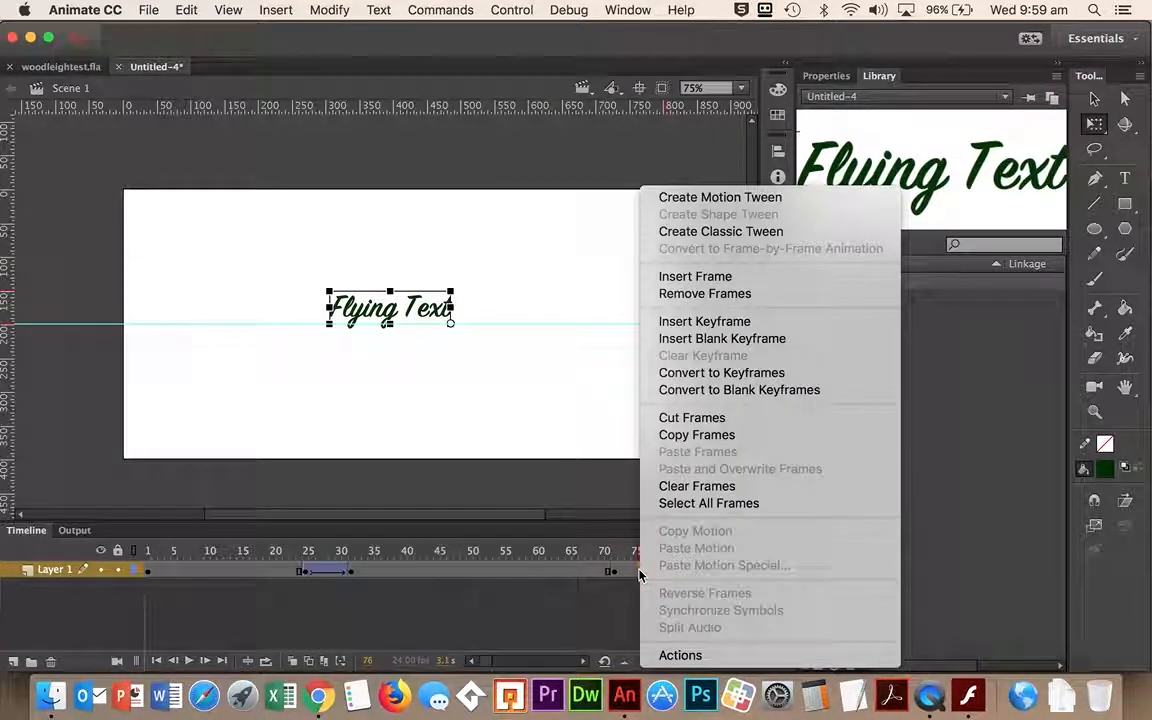
{"action": "left_click", "coordinate": [700, 234]}
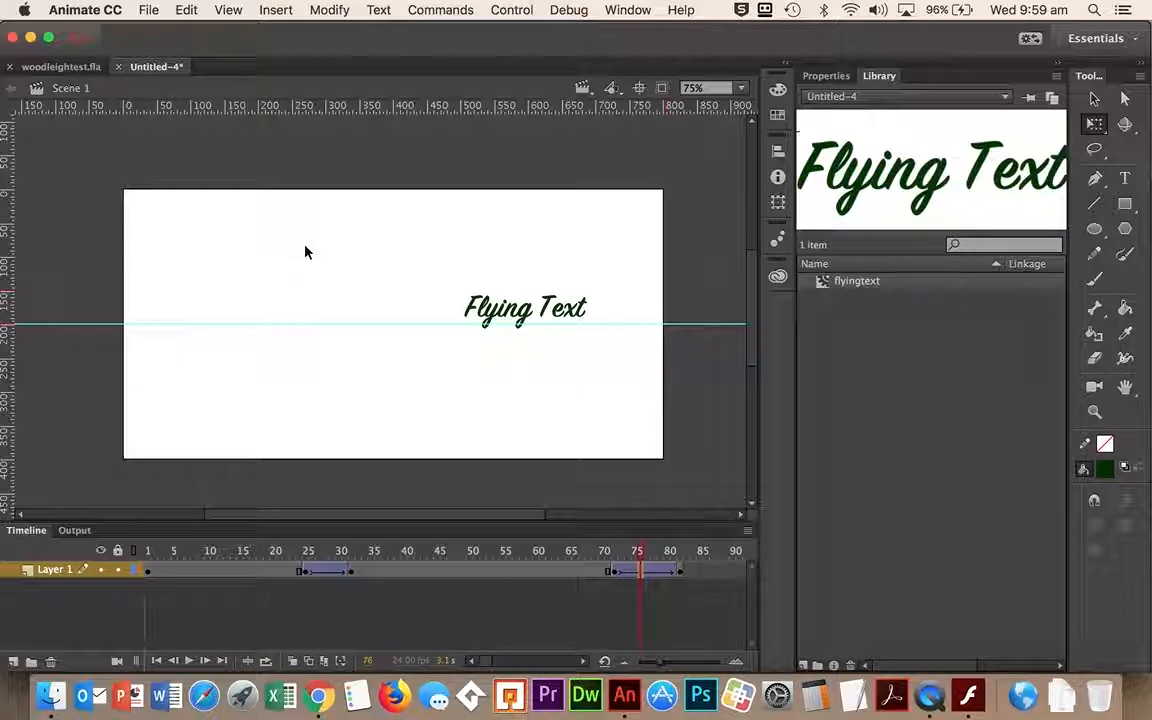
{"action": "key", "text": "Return"}
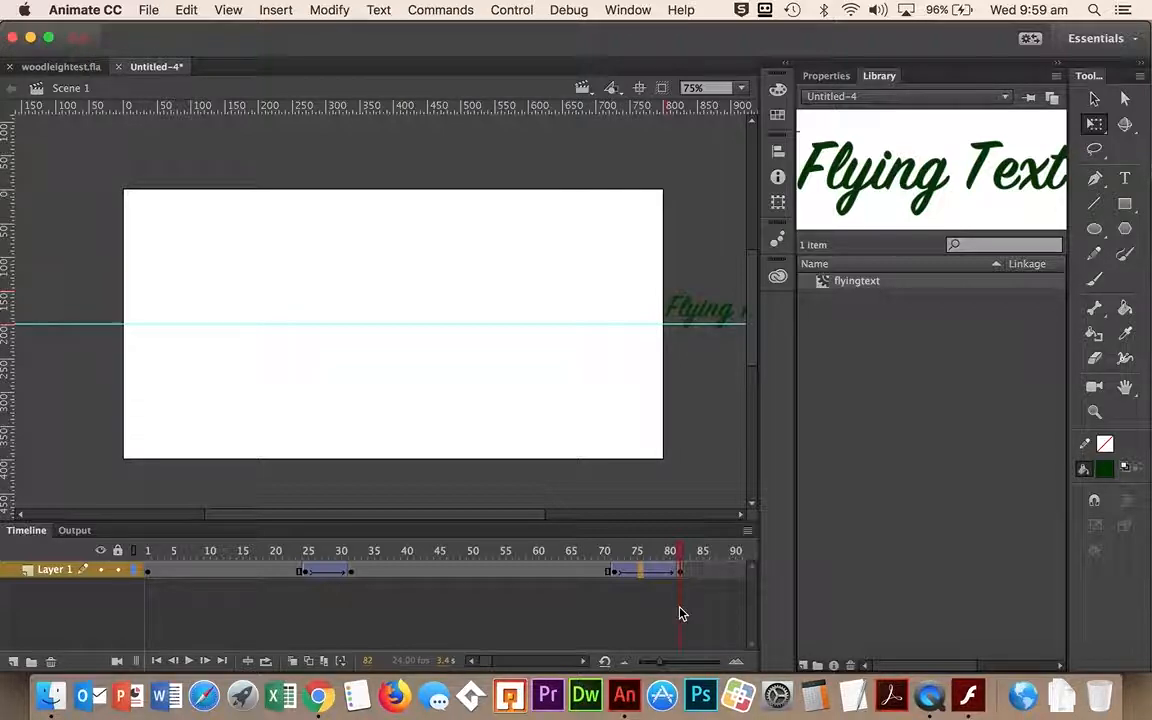
Step: Test the movie in an enlarged preview window and close the preview
{"action": "key", "text": "super+Return"}
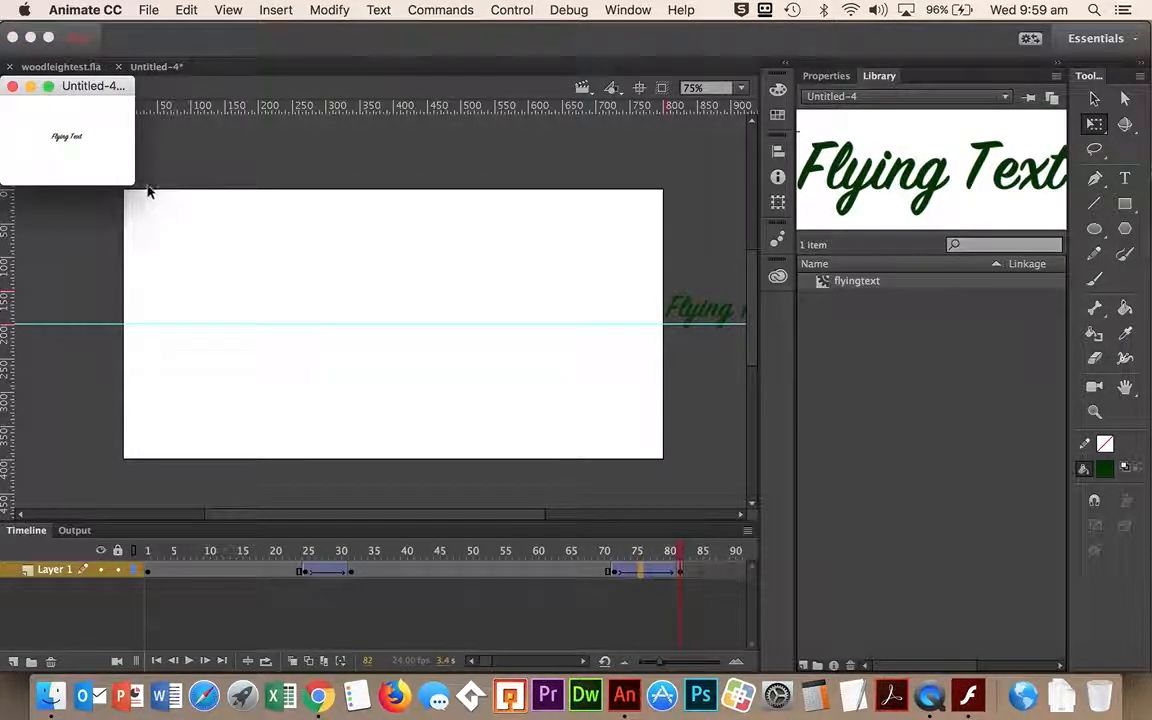
{"action": "left_click_drag", "start_coordinate": [134, 185], "coordinate": [646, 444]}
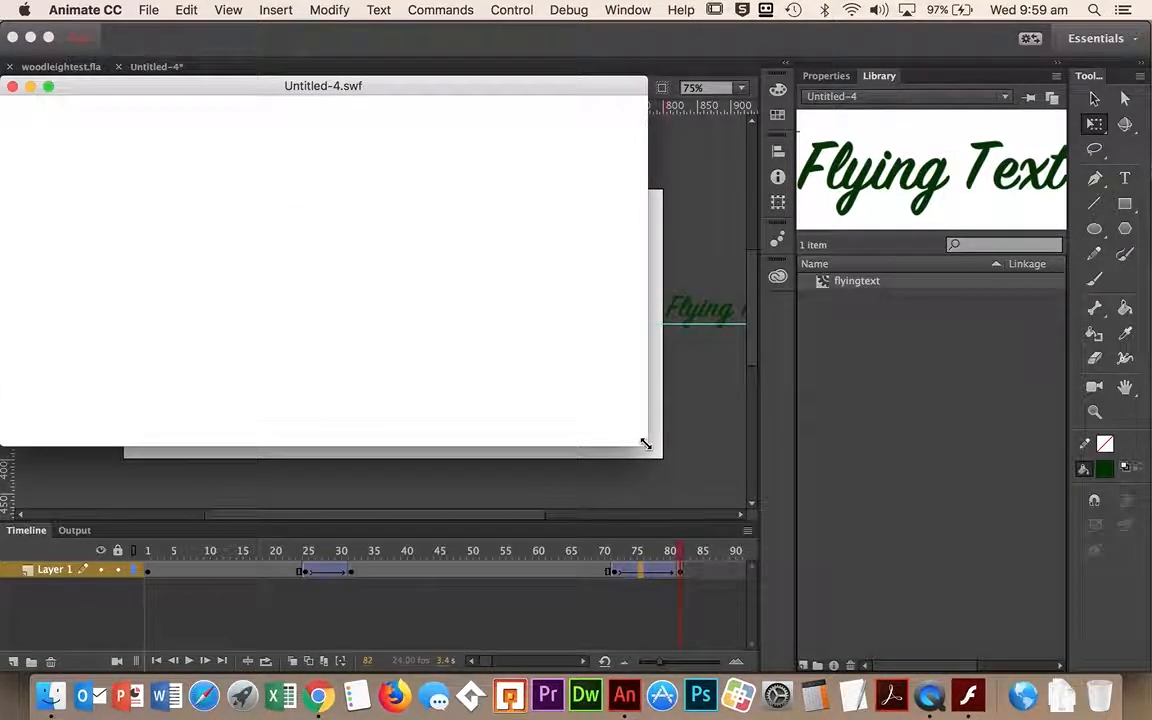
{"action": "left_click", "coordinate": [12, 87]}
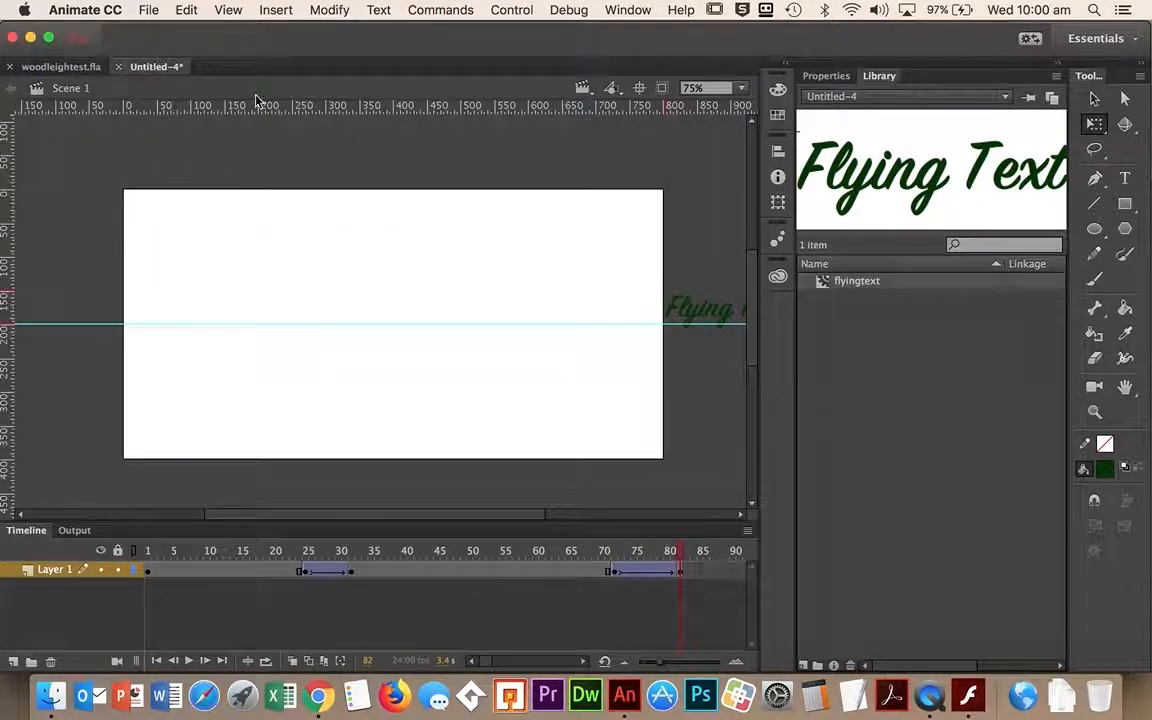
Step: Save the document as flyingtext.fla in the ads folder in Animate Document format
{"action": "left_click", "coordinate": [148, 10]}
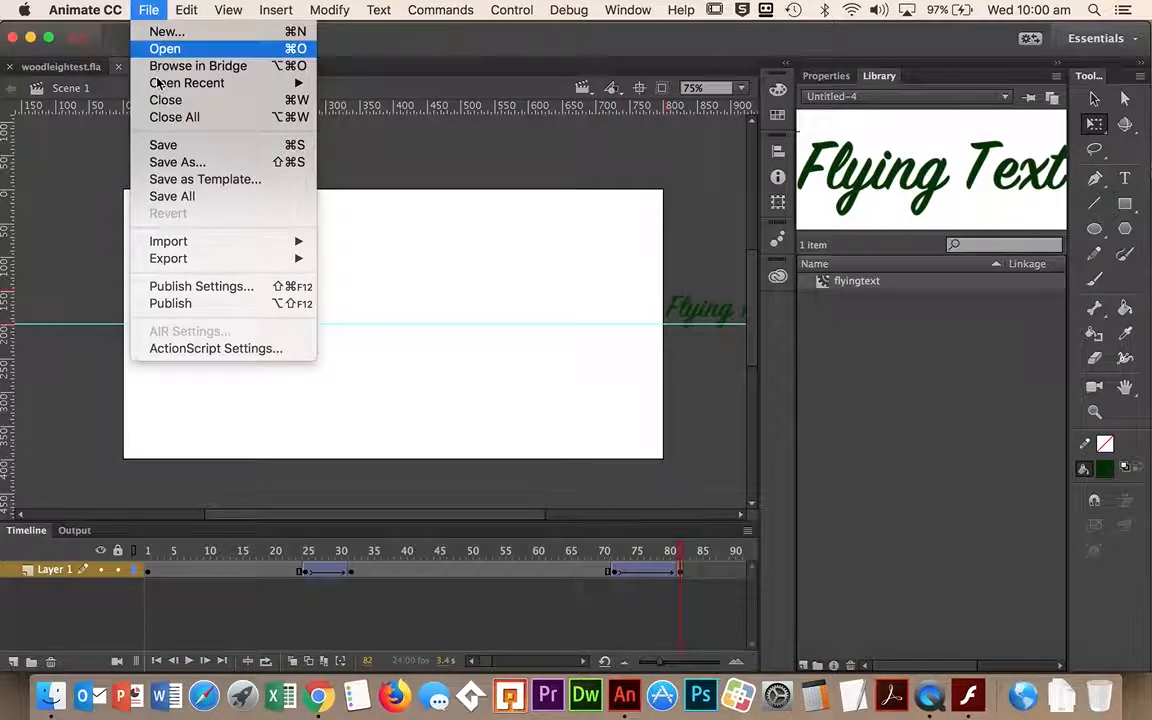
{"action": "left_click", "coordinate": [160, 161]}
{"action": "type", "text": "flyingtext.fla"}
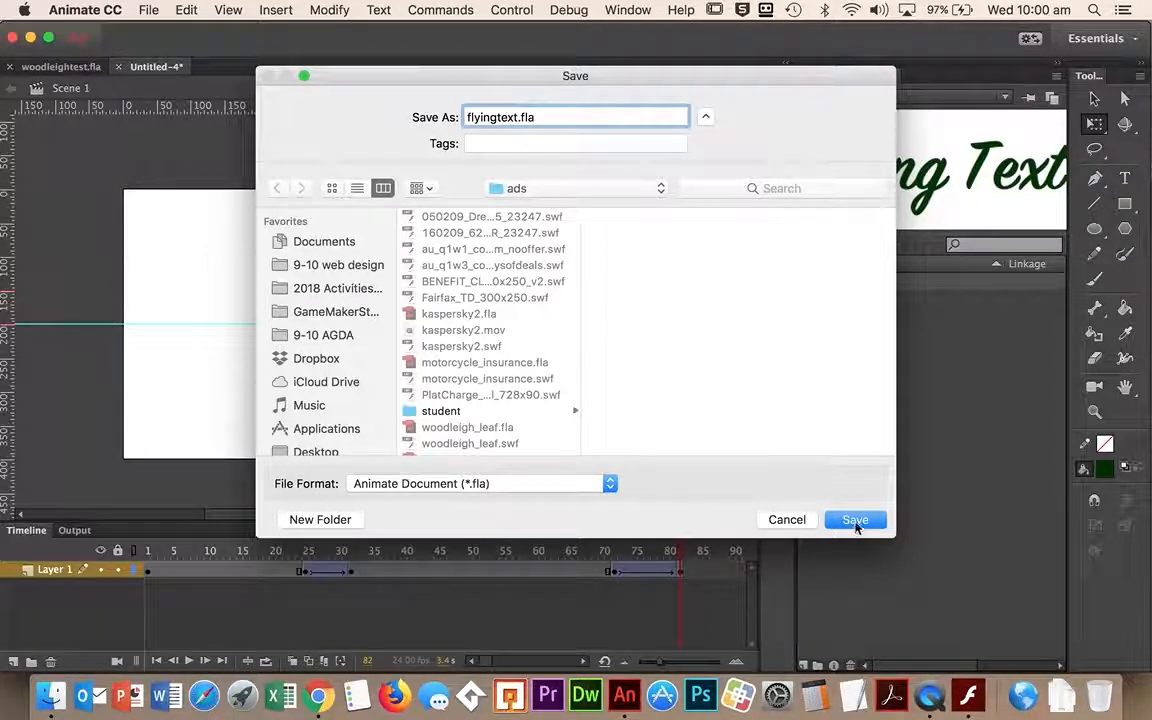
{"action": "left_click", "coordinate": [856, 521]}
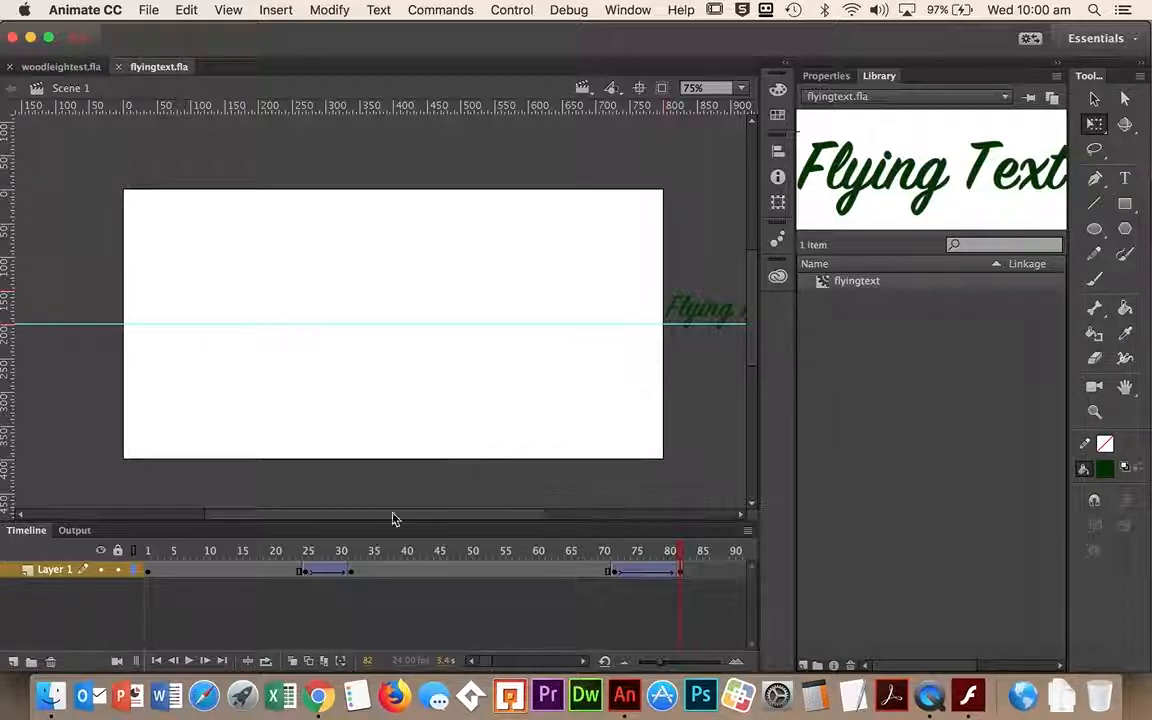
Step: Set the ease of the tween between frames 25 and 32 to 100 out, and play the animation from before that tween
{"action": "left_click", "coordinate": [331, 572]}
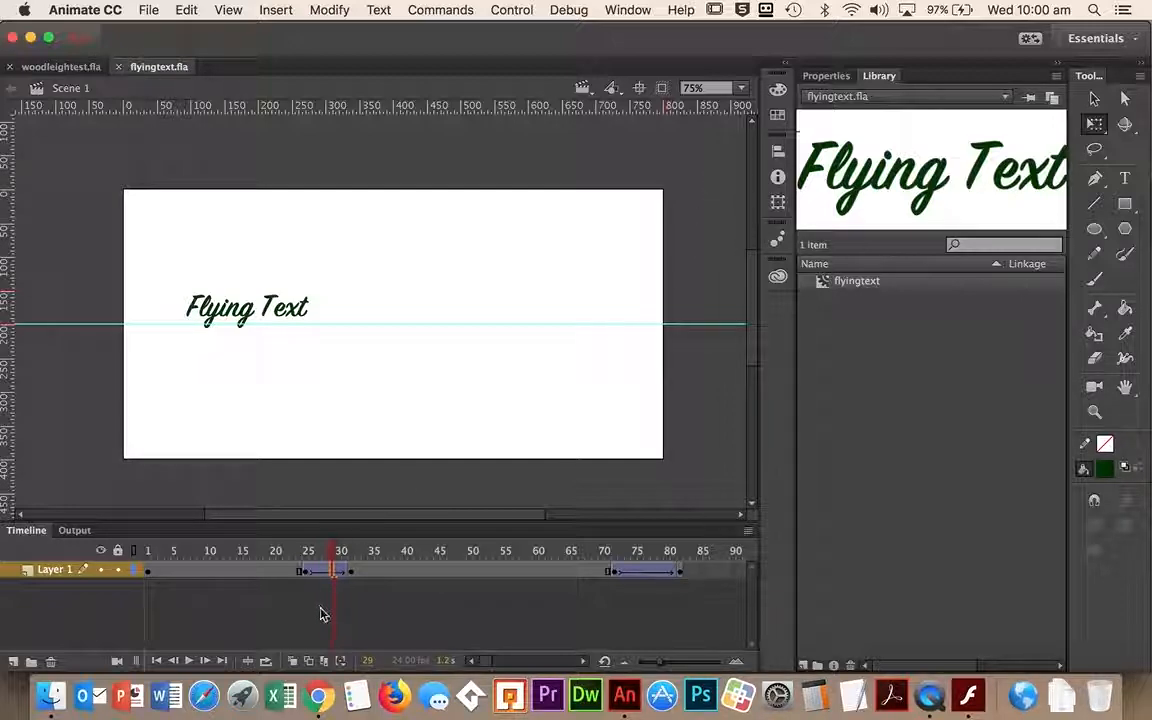
{"action": "left_click", "coordinate": [325, 571]}
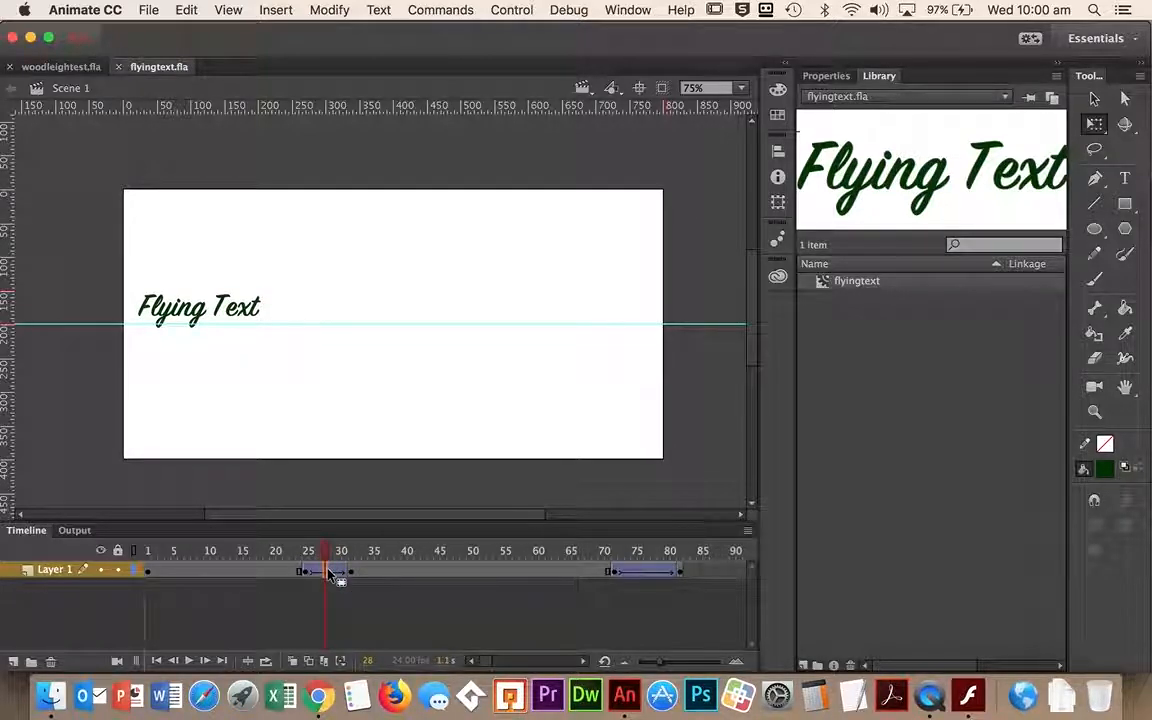
{"action": "left_click", "coordinate": [823, 80]}
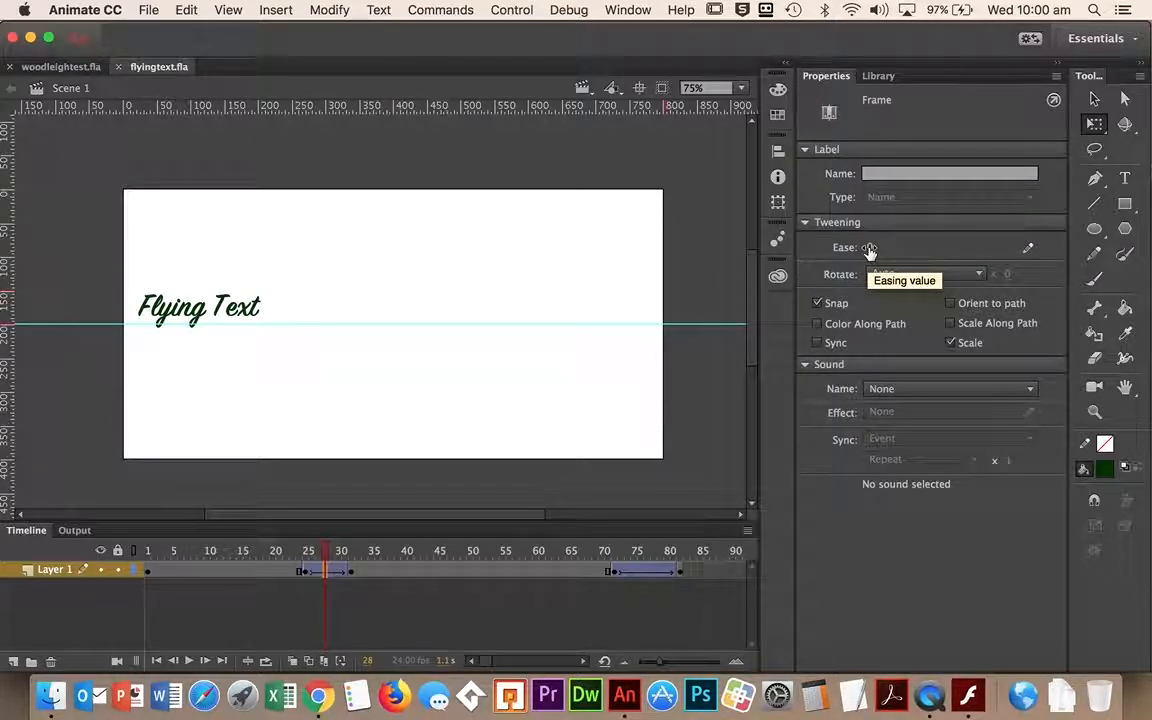
{"action": "left_click_drag", "start_coordinate": [869, 250], "coordinate": [967, 244]}
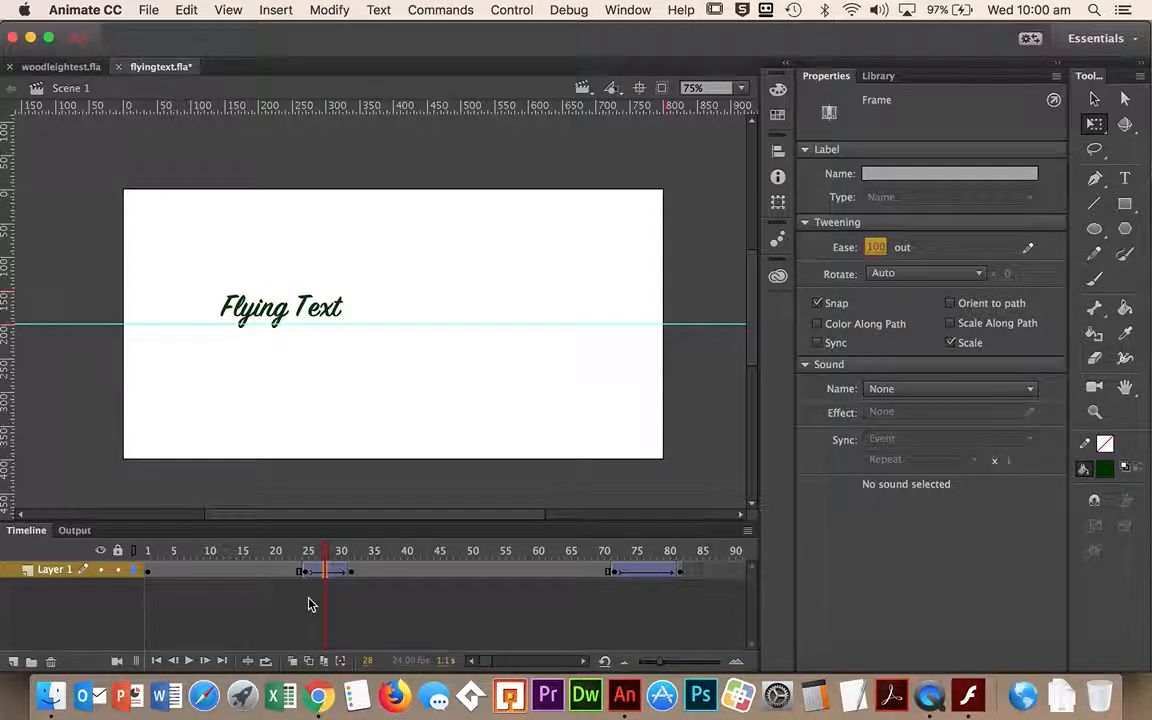
{"action": "left_click_drag", "start_coordinate": [323, 558], "coordinate": [268, 558]}
{"action": "key", "text": "Return"}
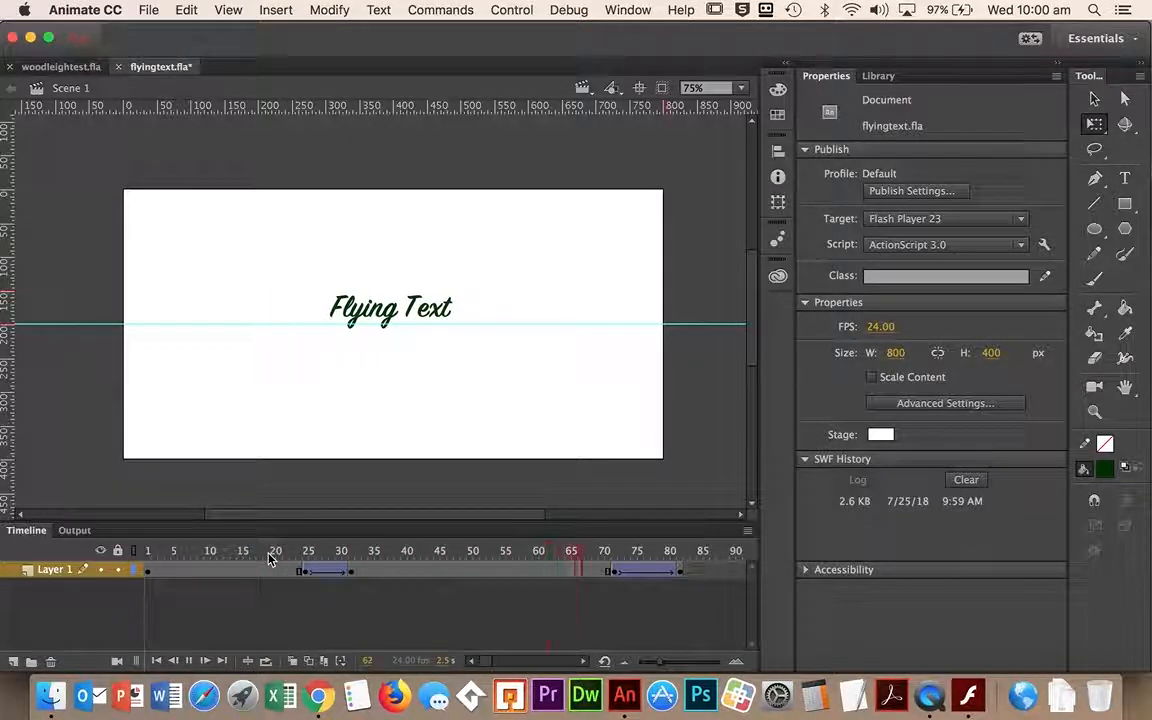
Step: Set the ease of the tween between frames 72 and 82 to -100 in, and test the movie in a resized preview window
{"action": "left_click", "coordinate": [647, 570]}
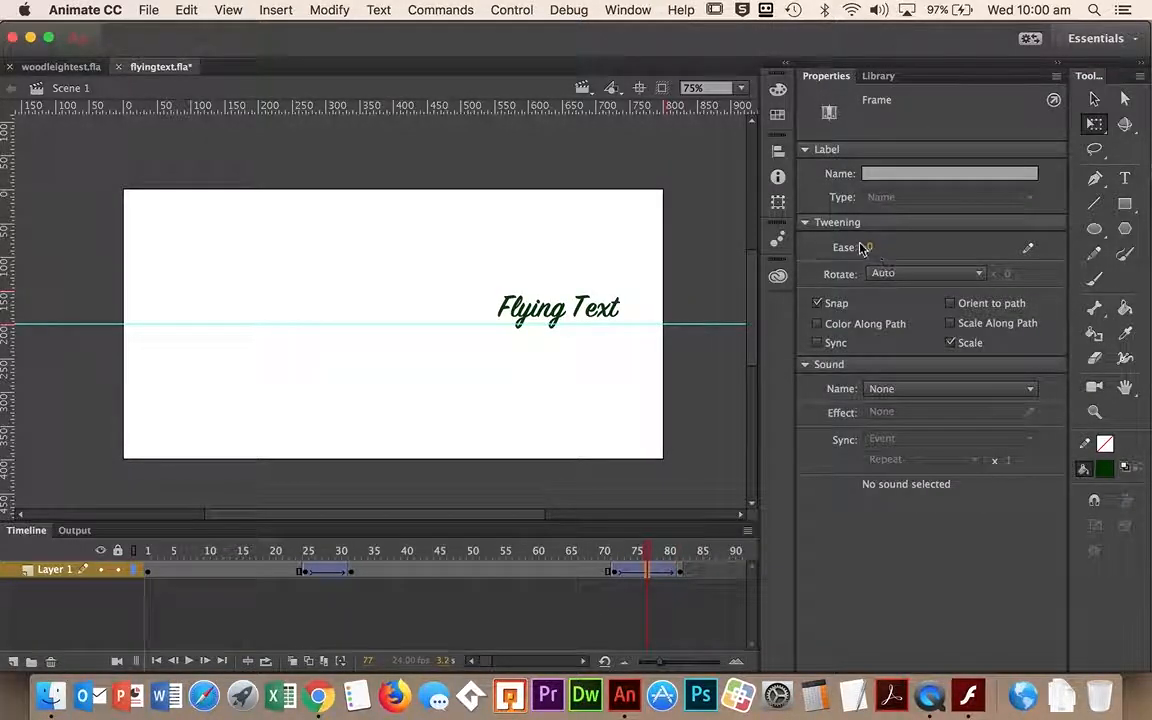
{"action": "left_click_drag", "start_coordinate": [869, 249], "coordinate": [758, 260]}
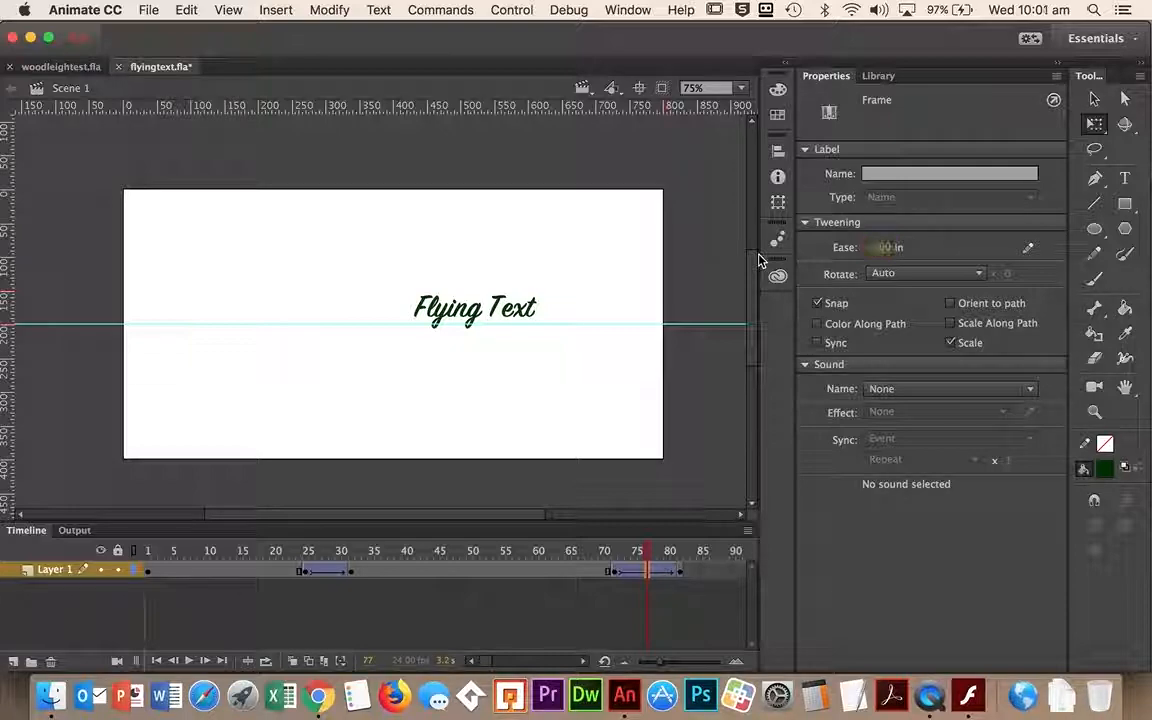
{"action": "key", "text": "super+Return"}
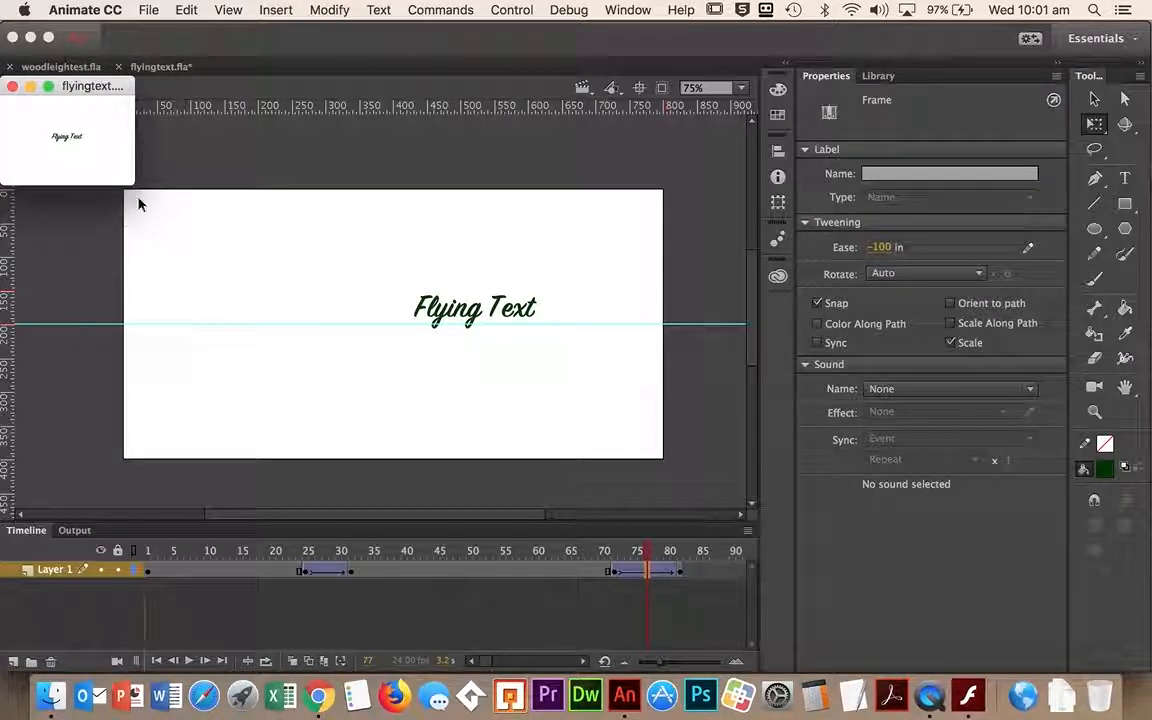
{"action": "left_click_drag", "start_coordinate": [133, 186], "coordinate": [720, 434]}
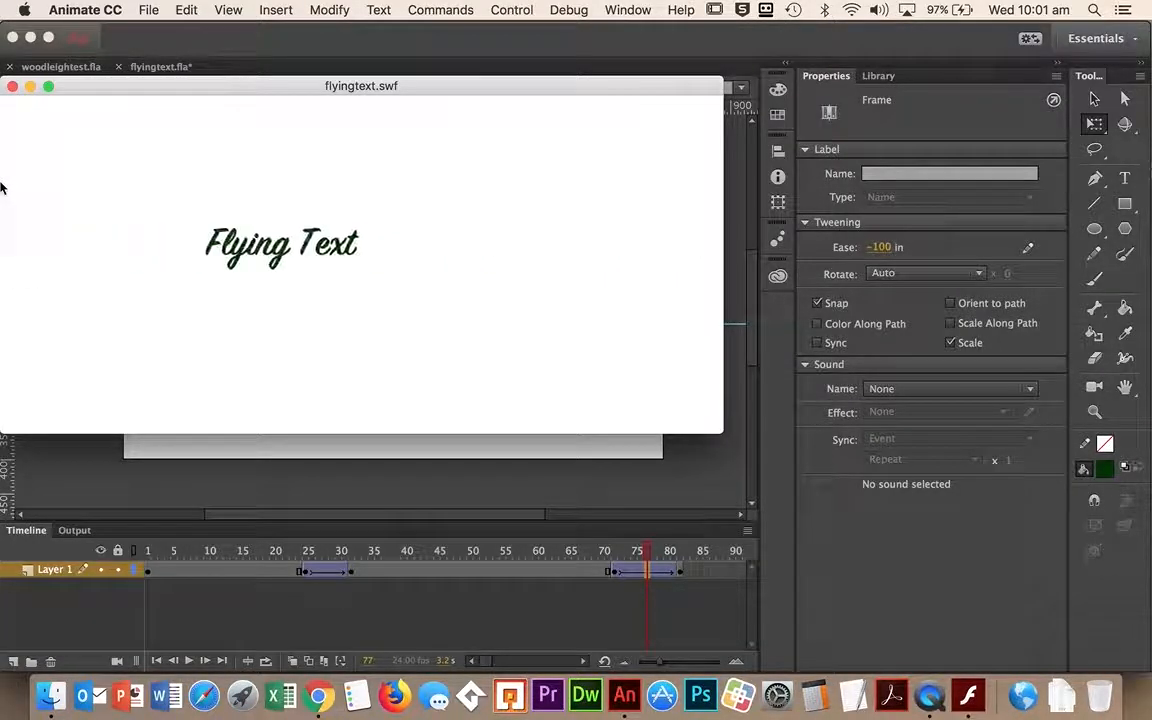
{"action": "left_click_drag", "start_coordinate": [185, 86], "coordinate": [268, 90]}
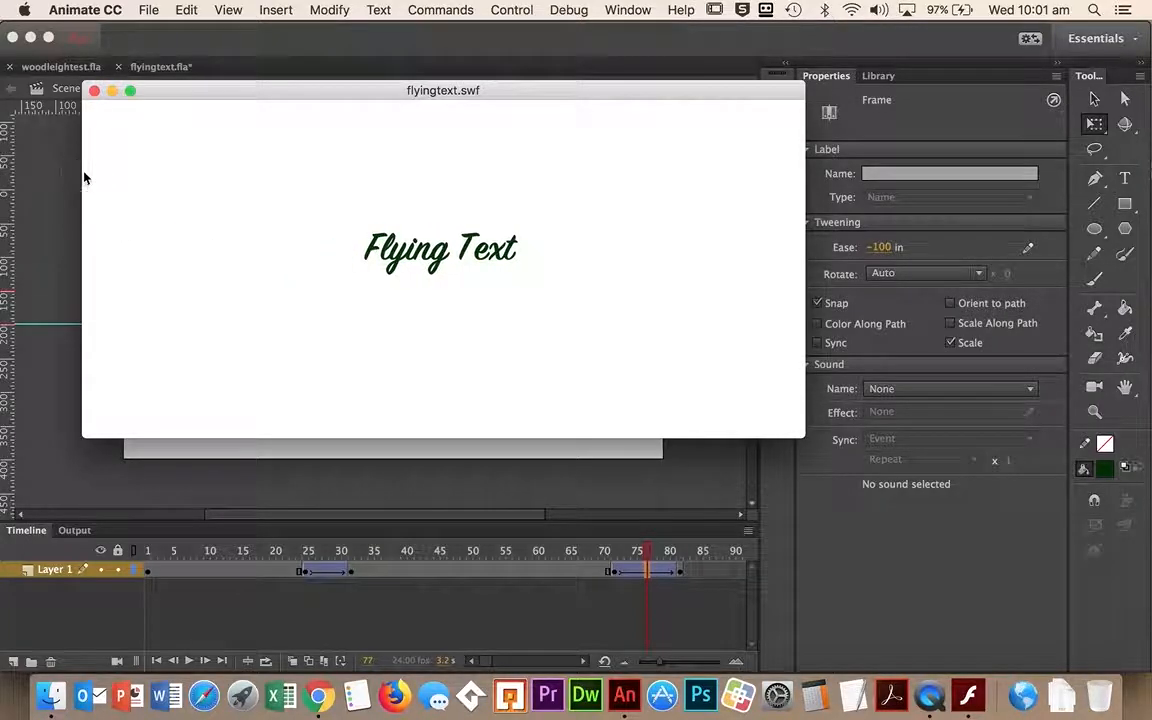
{"action": "left_click_drag", "start_coordinate": [81, 174], "coordinate": [188, 165]}
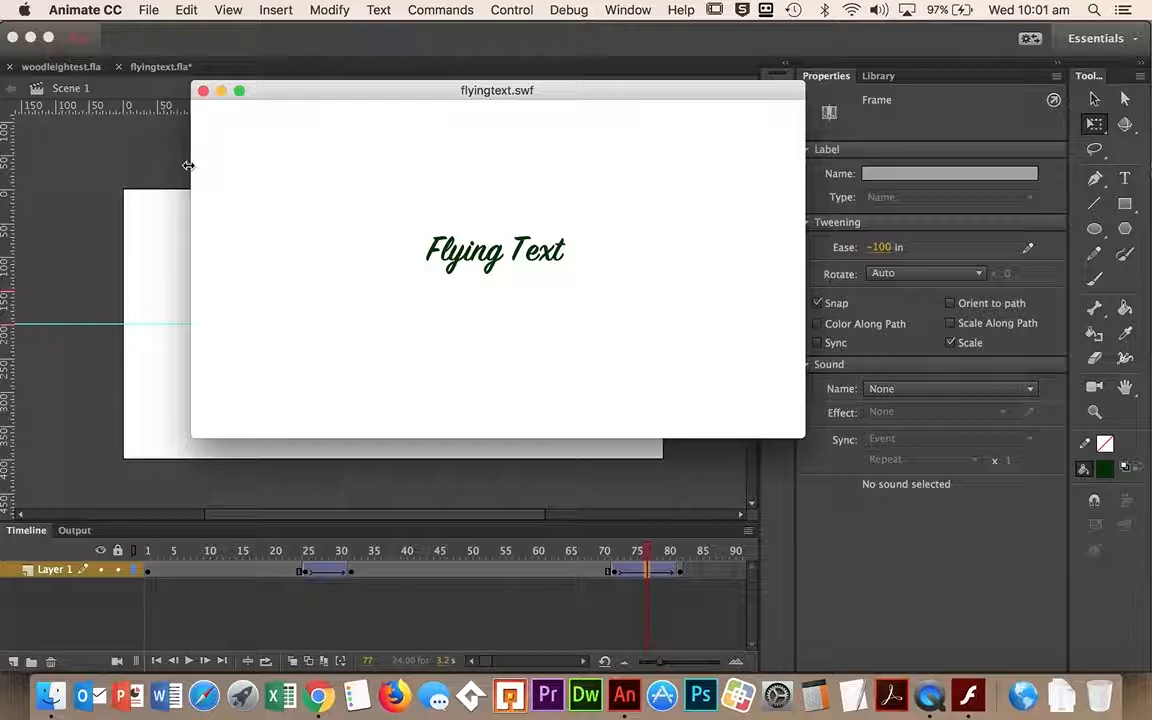
{"action": "left_click", "coordinate": [202, 91]}
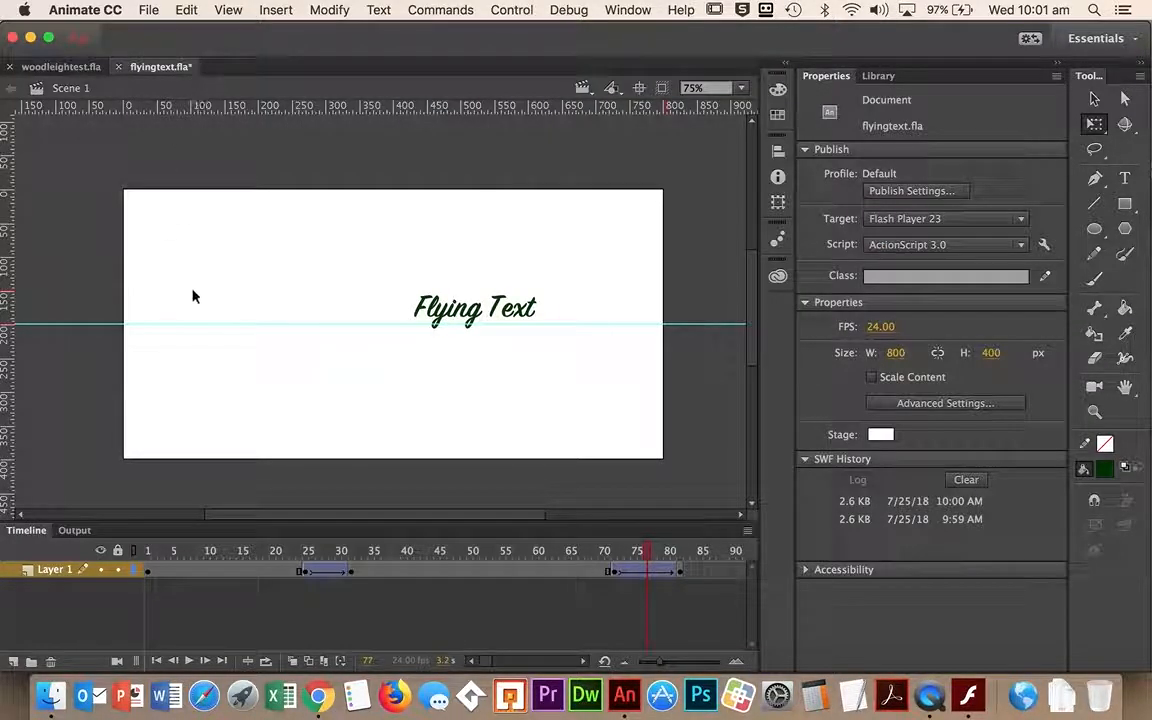
Step: Steepen the start of the custom ease curve for frames 25 to 32, placing its handle near frame 26 and 100%, and play the animation
{"action": "left_click", "coordinate": [330, 573]}
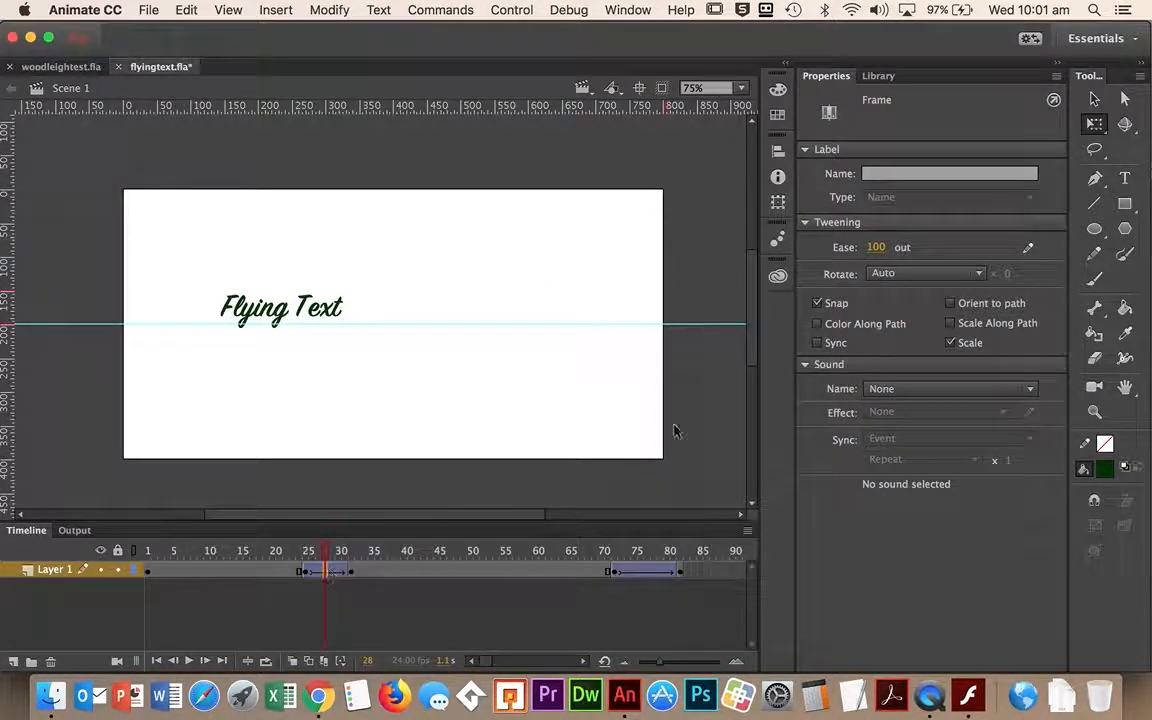
{"action": "left_click", "coordinate": [1027, 251]}
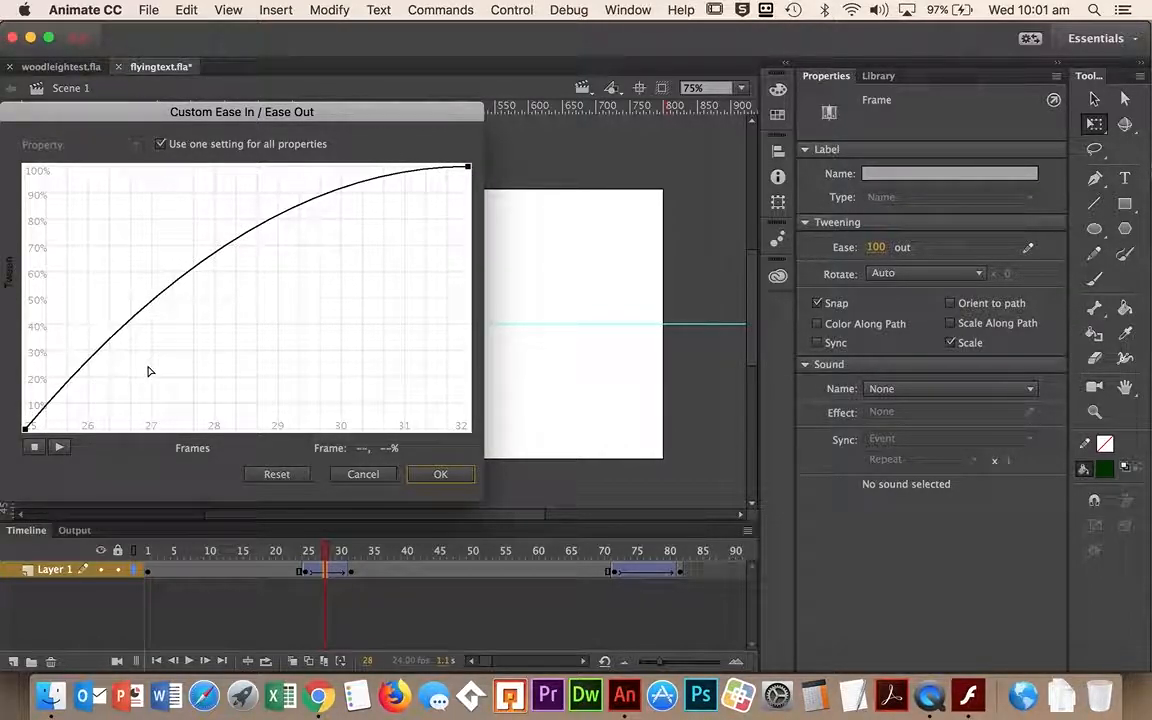
{"action": "left_click", "coordinate": [25, 430]}
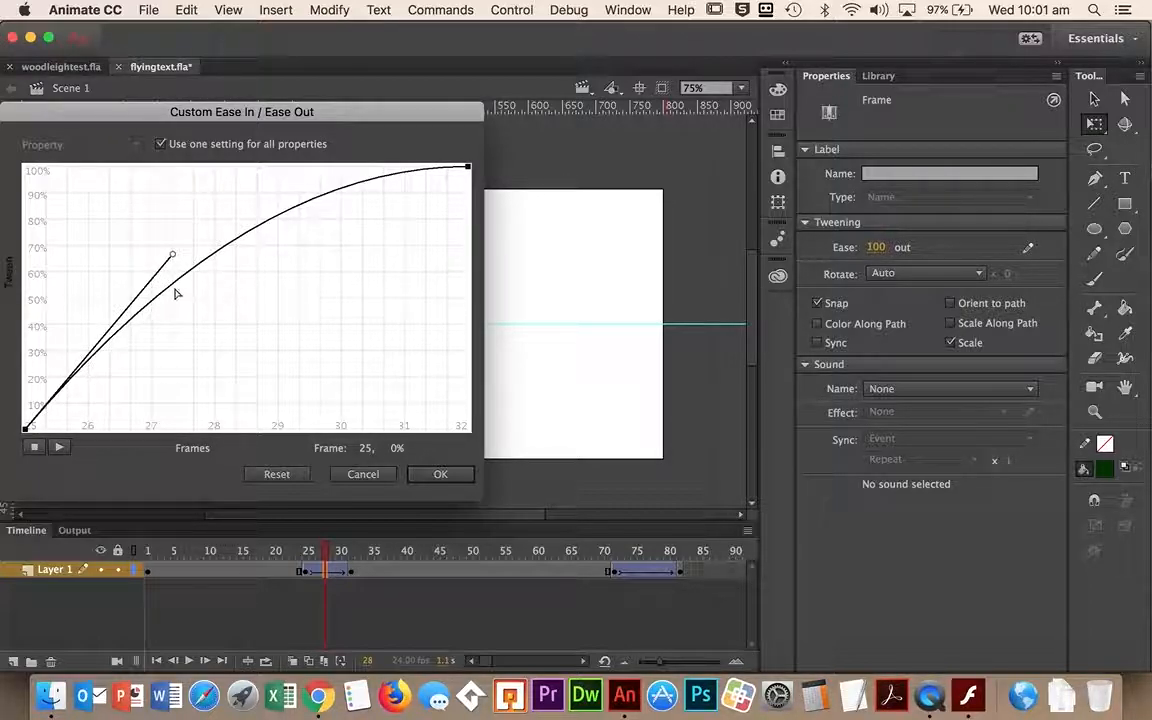
{"action": "left_click_drag", "start_coordinate": [173, 256], "coordinate": [85, 175]}
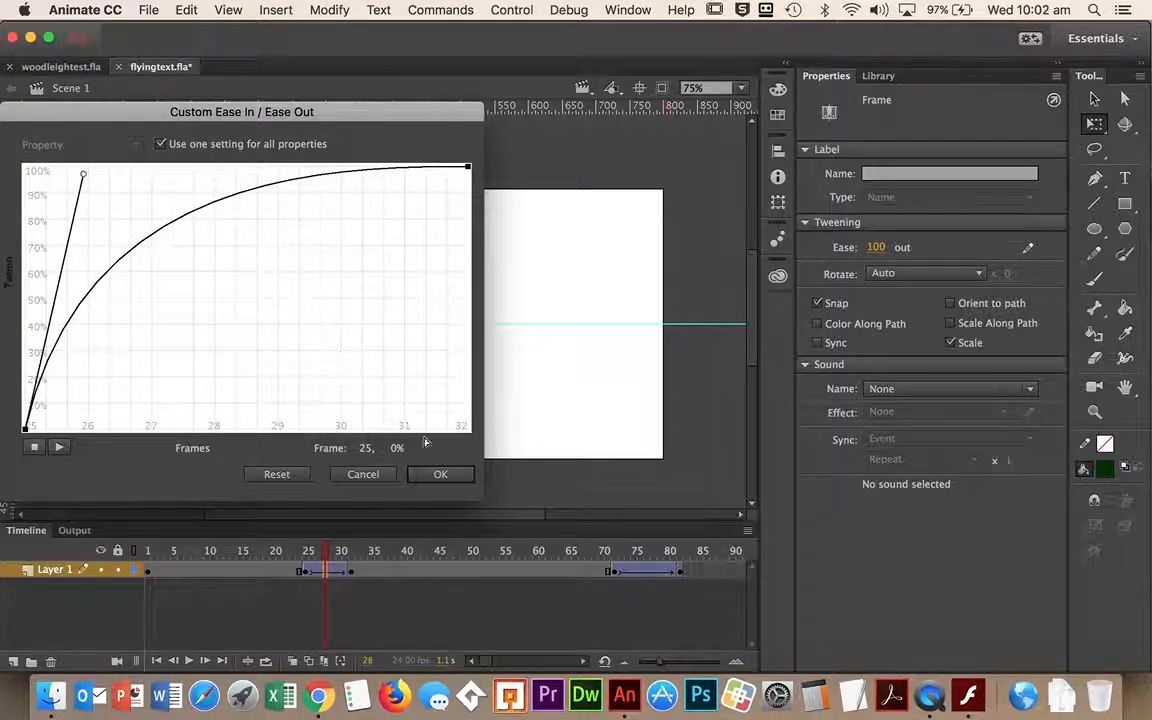
{"action": "left_click", "coordinate": [440, 475]}
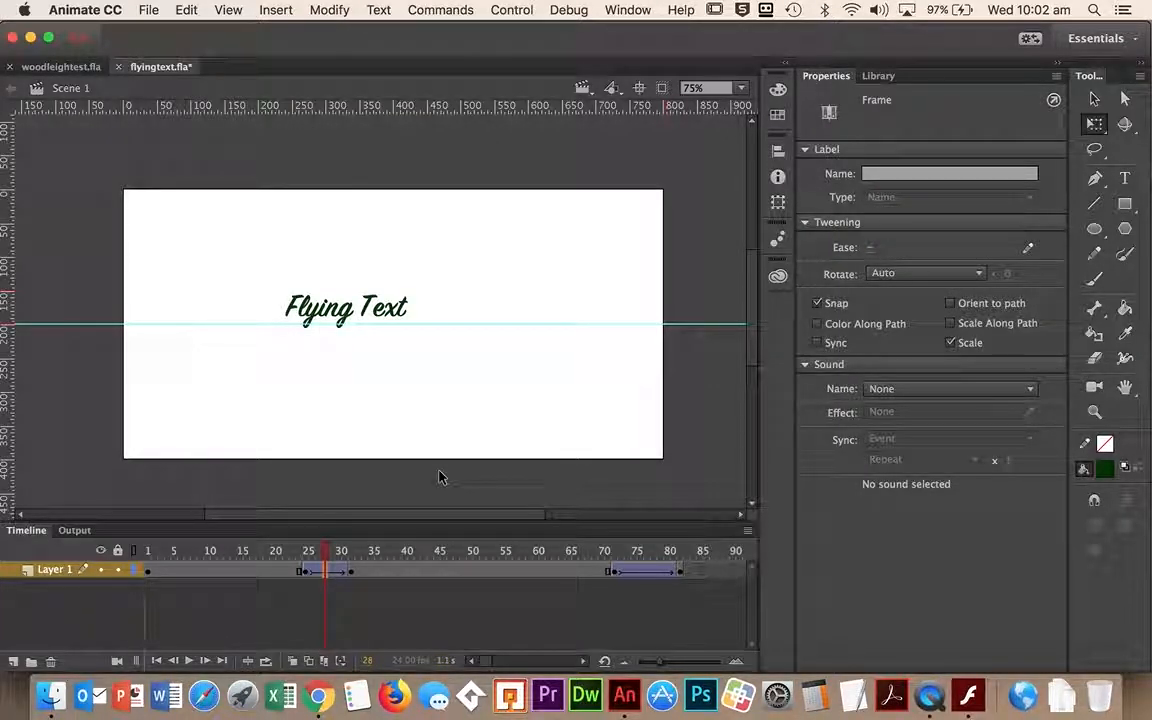
{"action": "key", "text": "Return"}
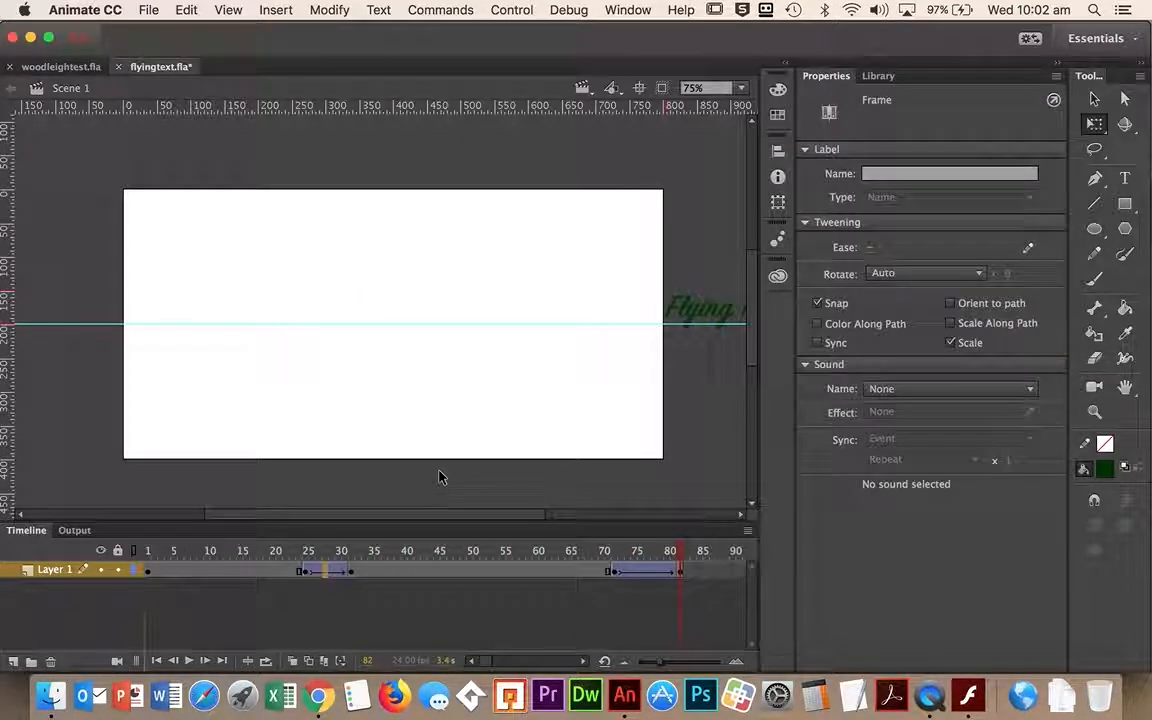
{"action": "key", "text": "Return"}
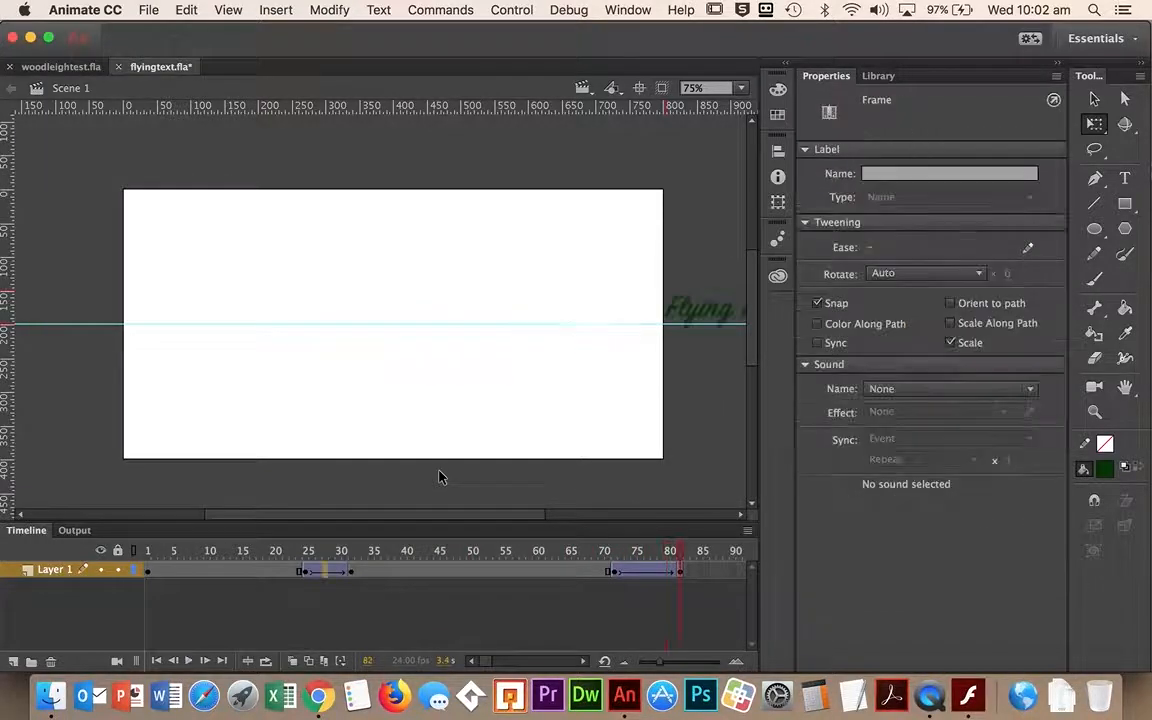
Step: Steepen the end of the custom ease curve for frames 72 to 82, placing its handle near frame 81 below 20%, and test the movie
{"action": "left_click", "coordinate": [640, 570]}
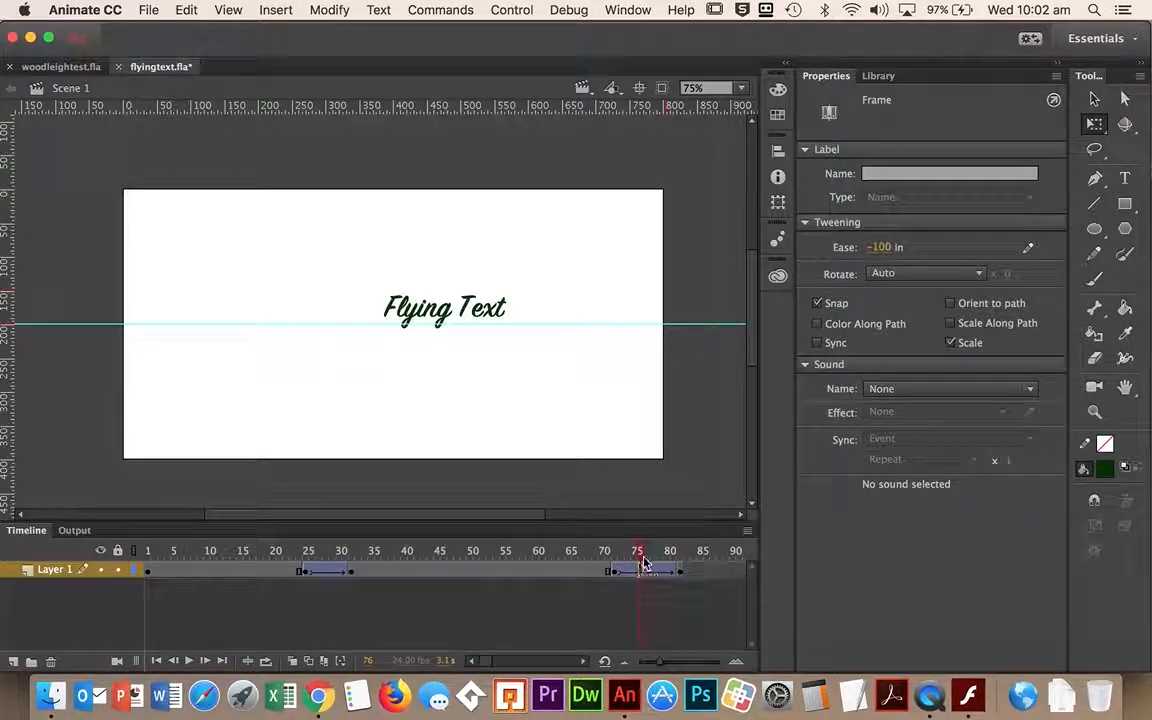
{"action": "left_click", "coordinate": [1028, 249]}
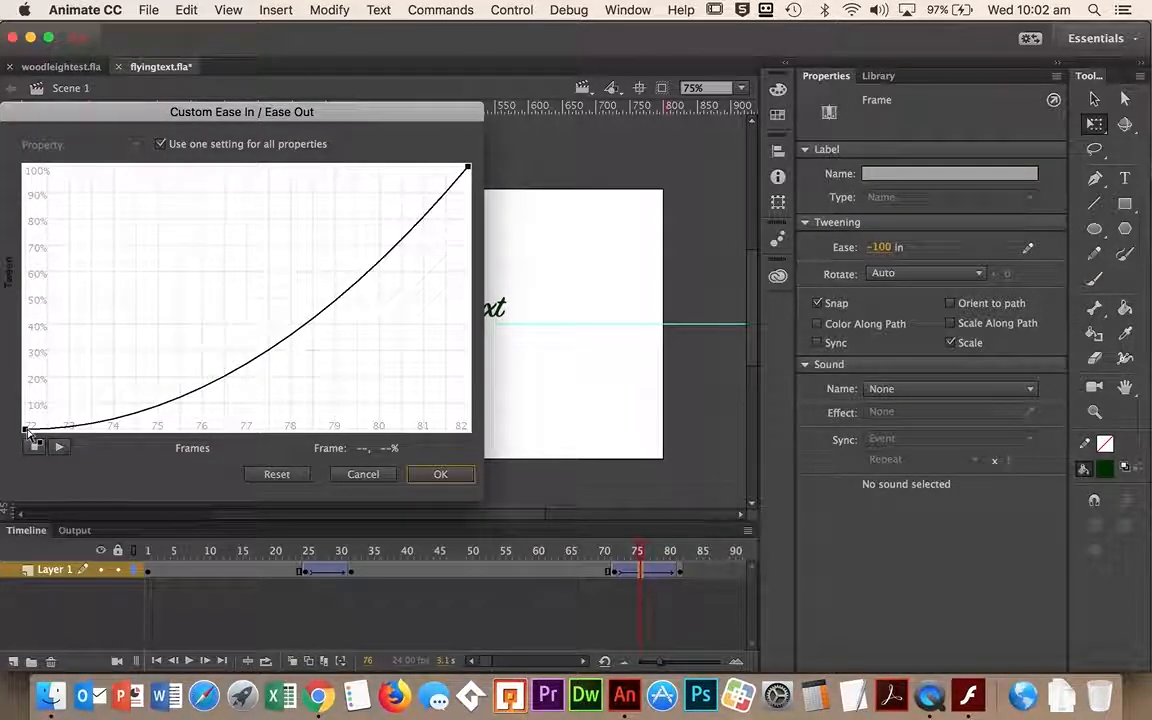
{"action": "left_click", "coordinate": [468, 169]}
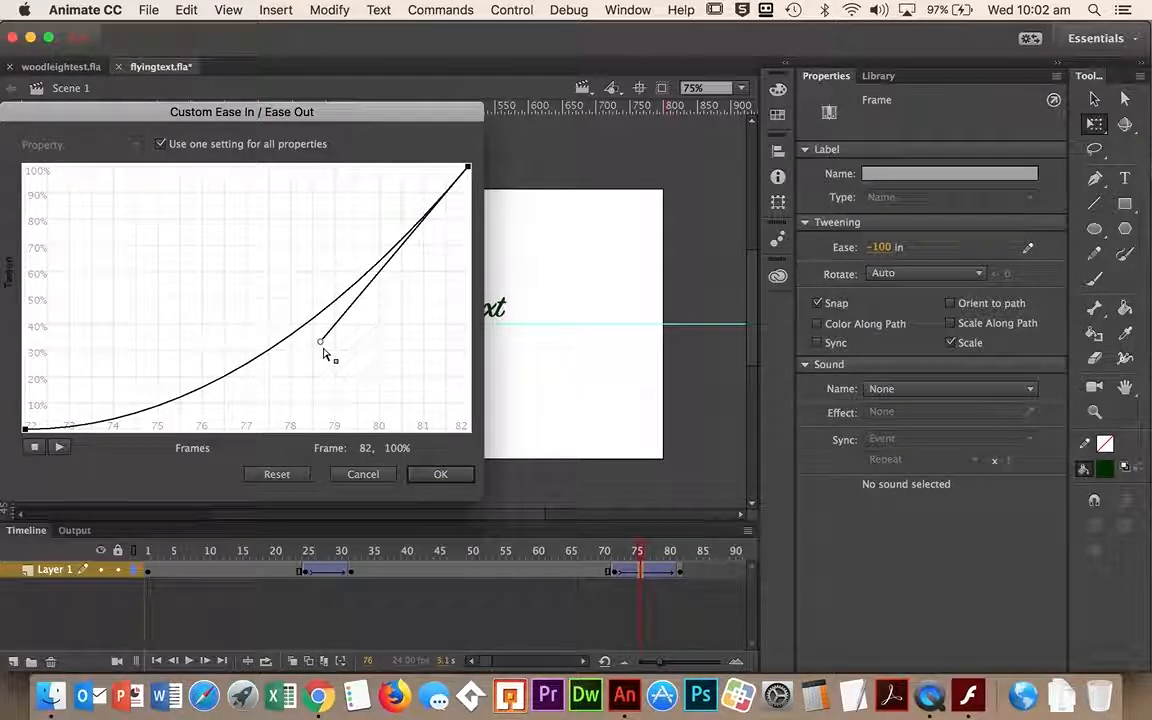
{"action": "left_click_drag", "start_coordinate": [322, 345], "coordinate": [429, 386]}
{"action": "left_click", "coordinate": [440, 474]}
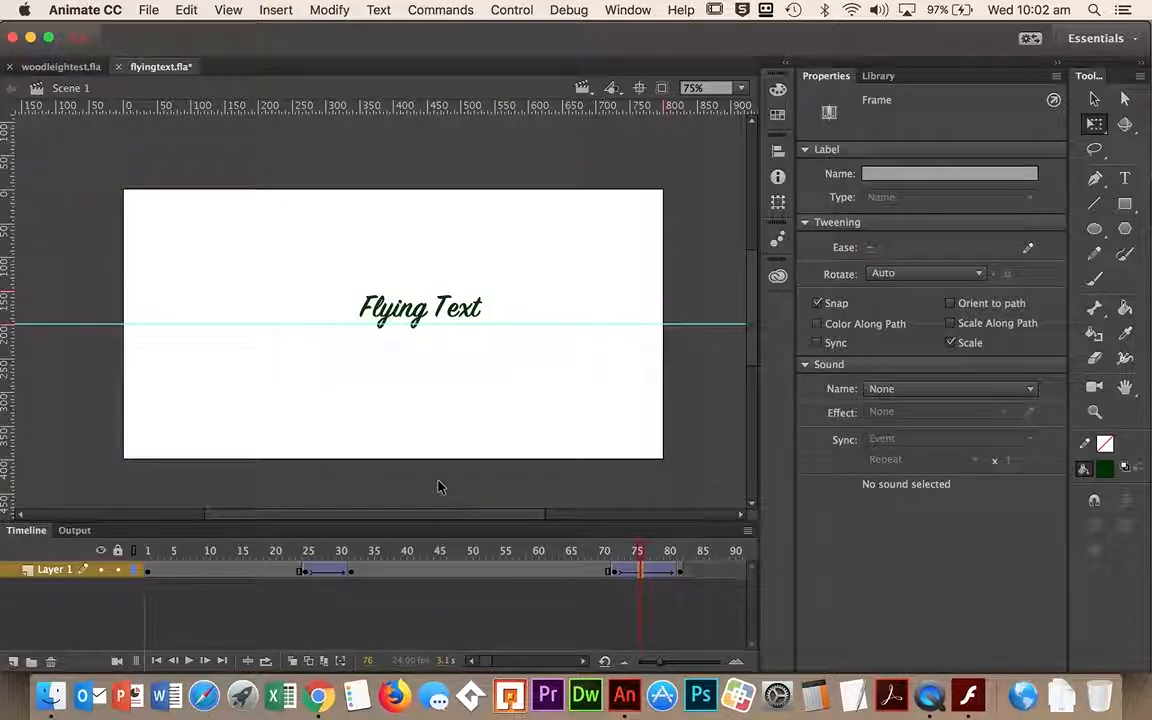
{"action": "left_click", "coordinate": [370, 478]}
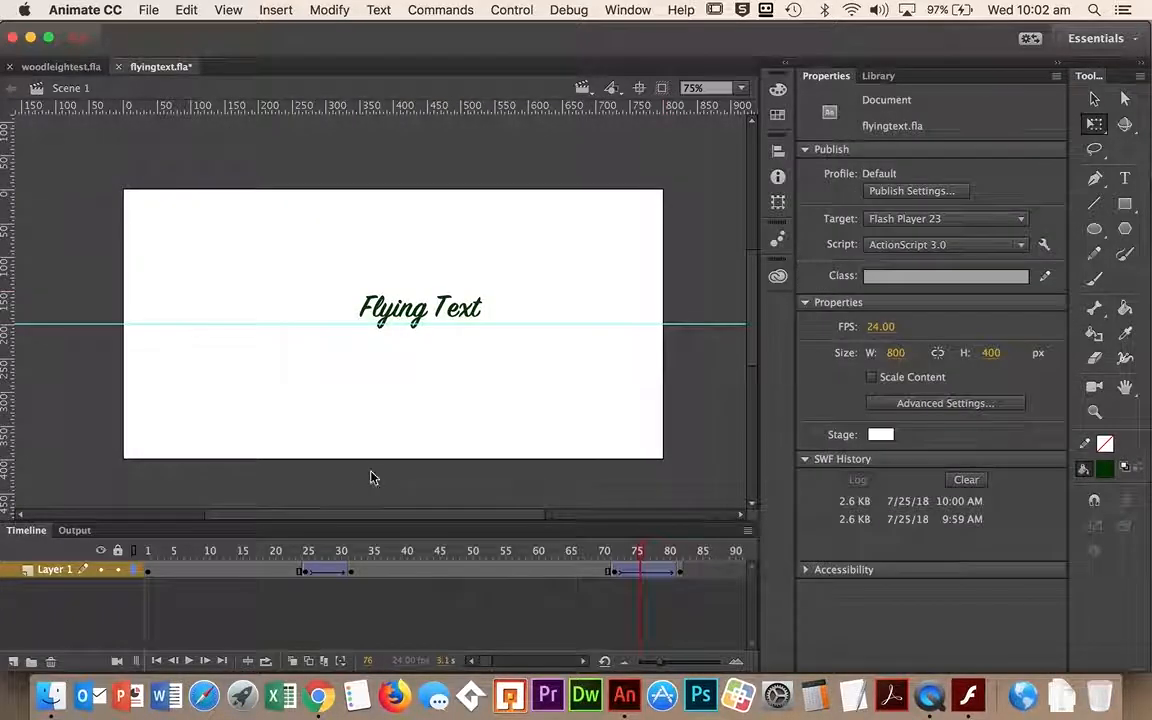
{"action": "key", "text": "super+Return"}
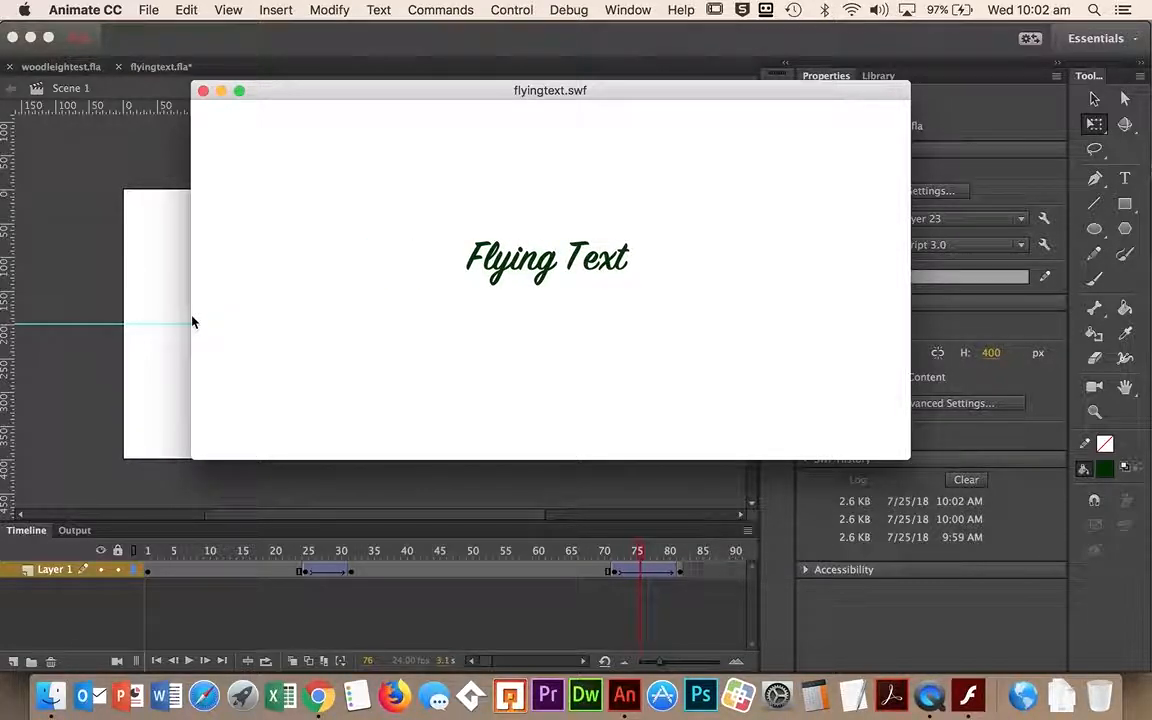
Step: Narrow and close the movie preview, and examine the text poses from frames 60 to 67 in woodleightest.fla
{"action": "left_click_drag", "start_coordinate": [193, 318], "coordinate": [353, 297]}
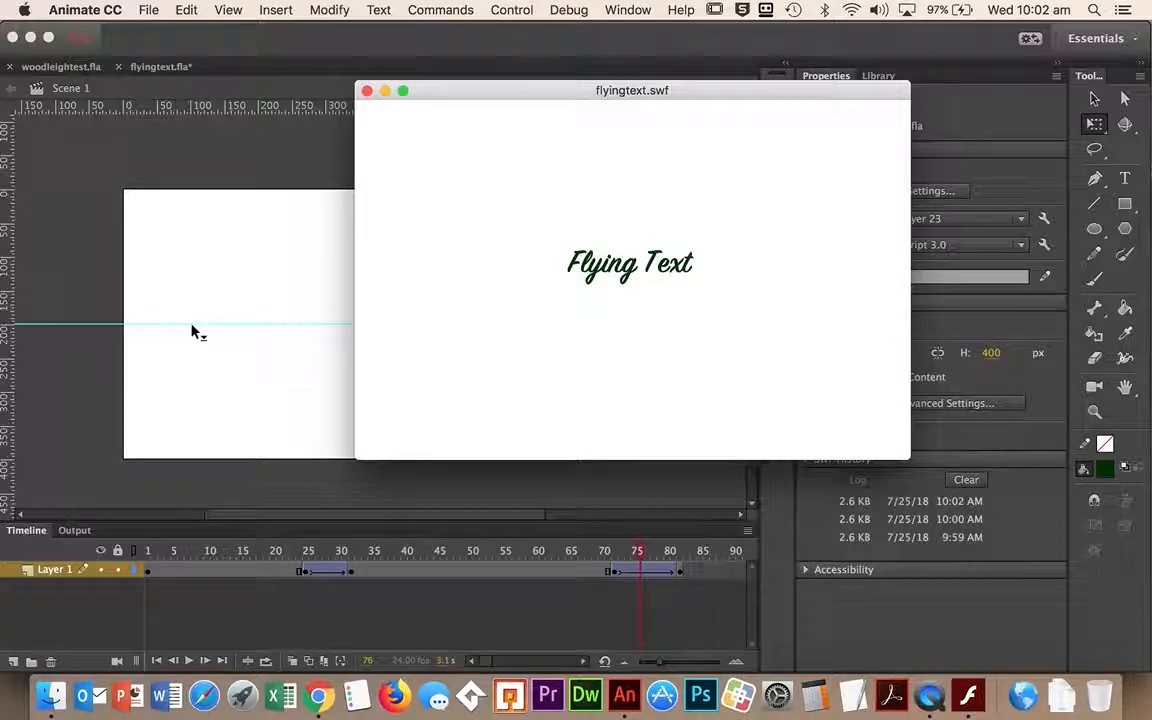
{"action": "left_click", "coordinate": [367, 91]}
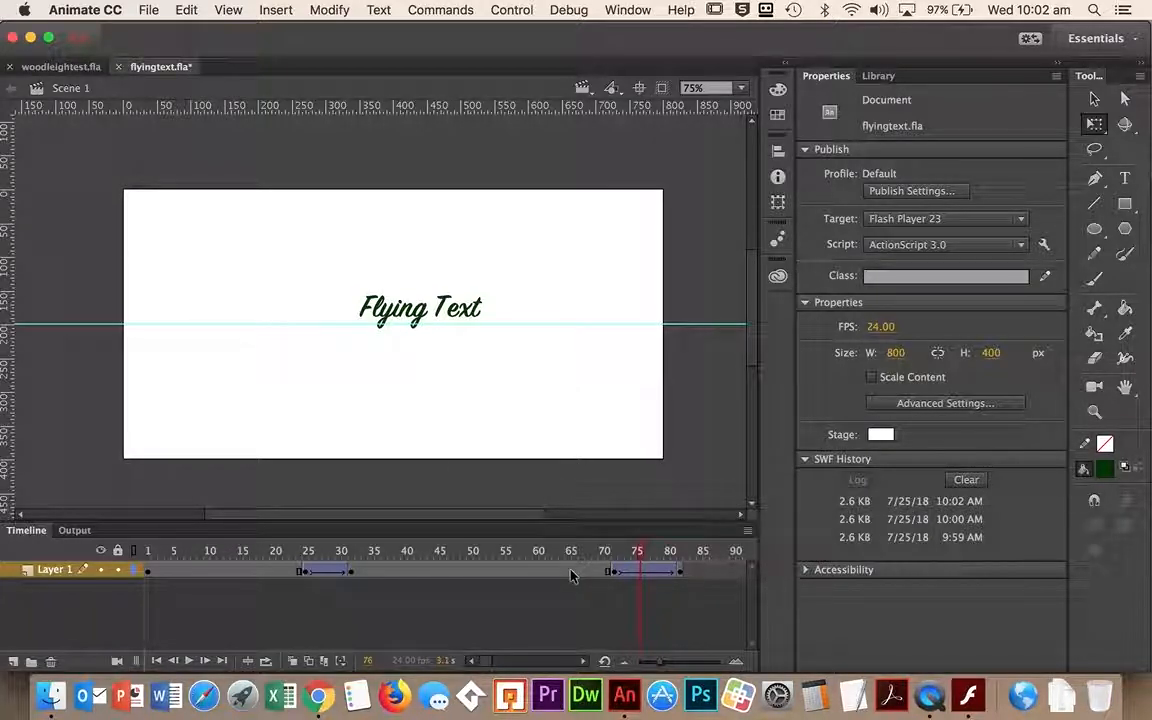
{"action": "left_click", "coordinate": [57, 66]}
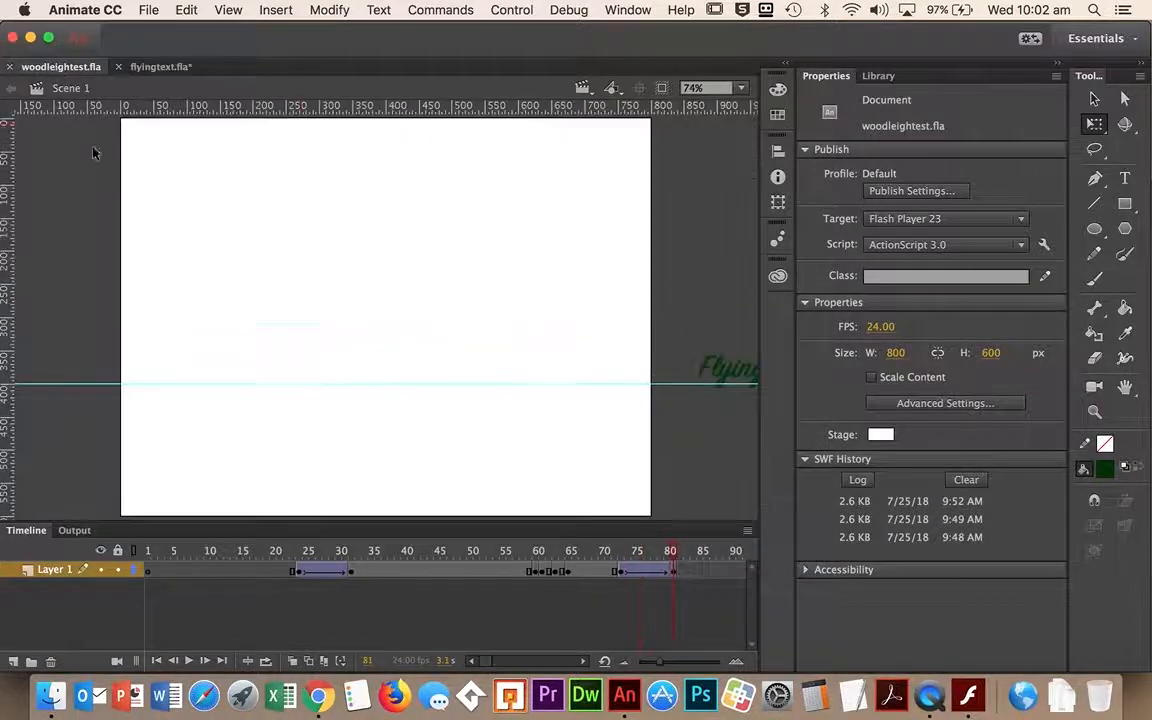
{"action": "left_click", "coordinate": [539, 552]}
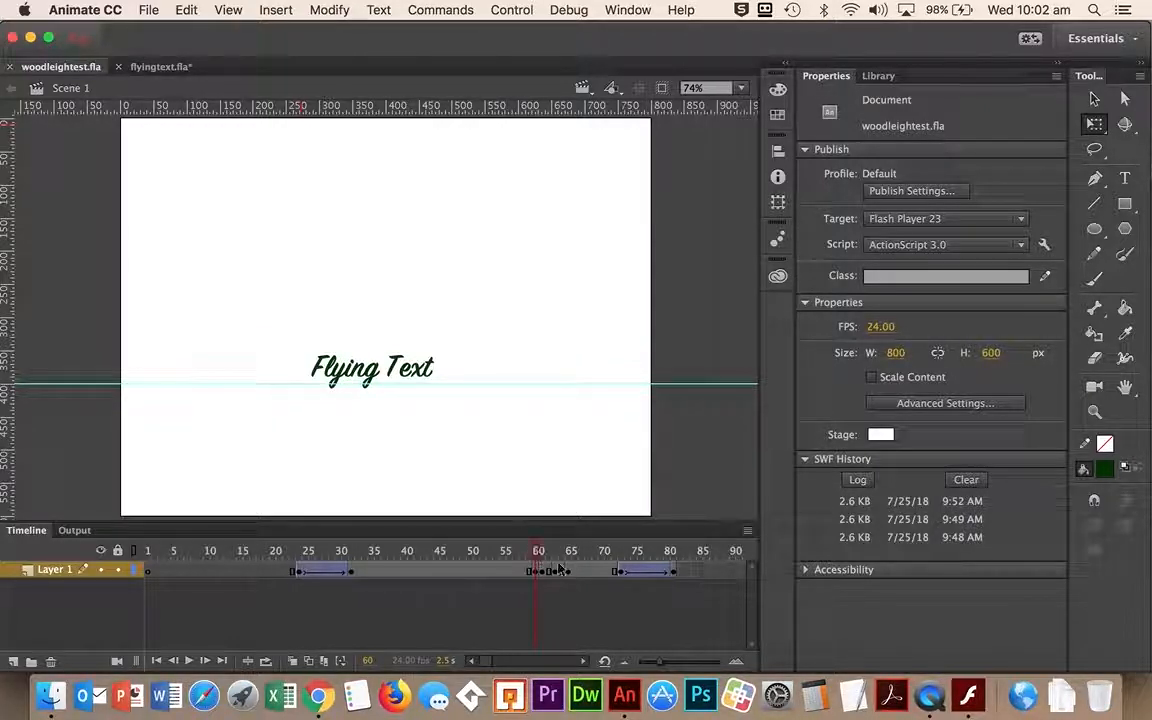
{"action": "left_click", "coordinate": [541, 552]}
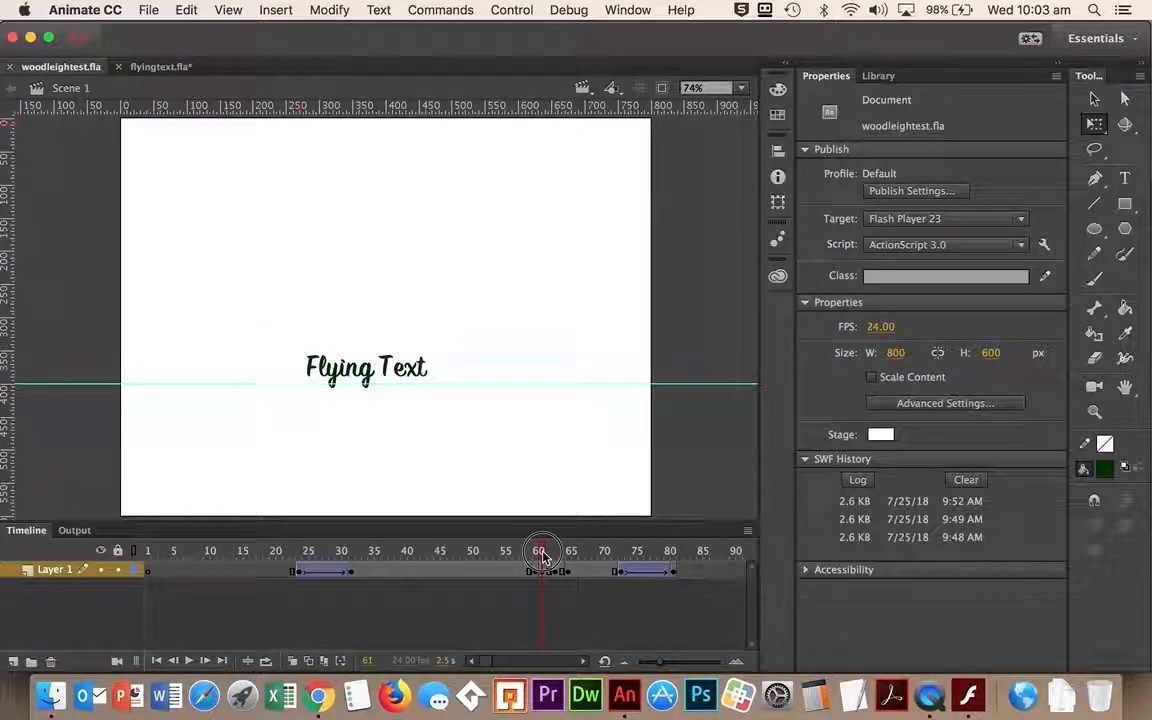
{"action": "left_click", "coordinate": [550, 553]}
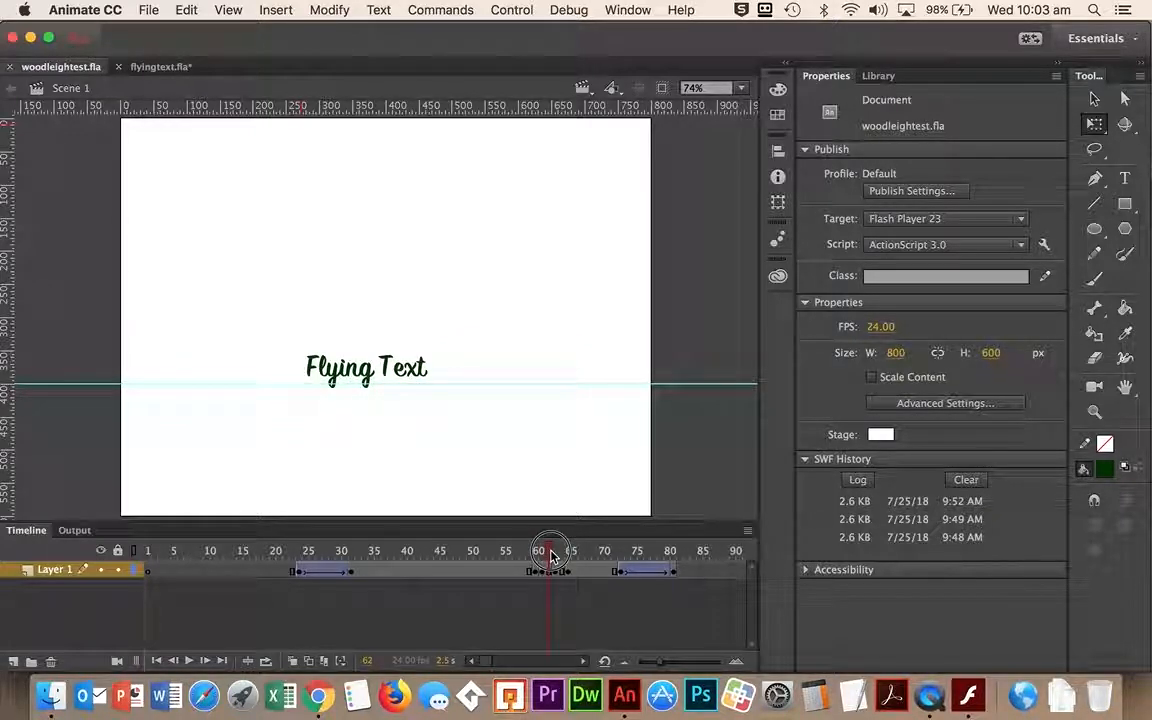
{"action": "left_click", "coordinate": [556, 553]}
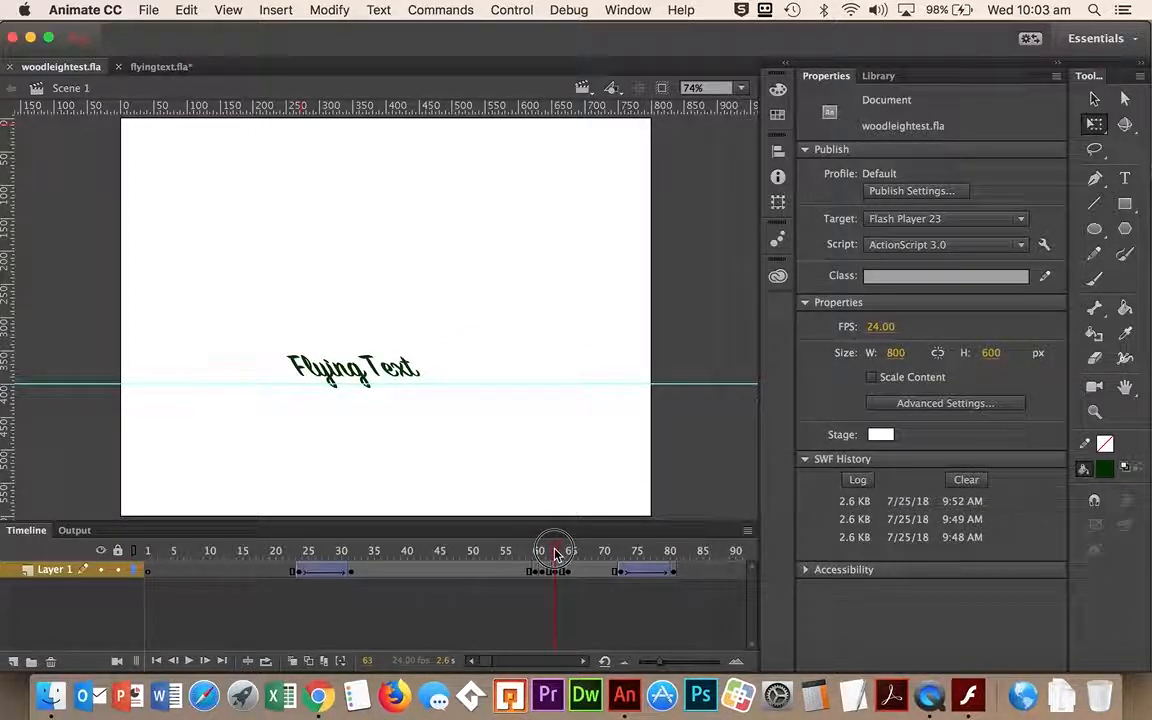
{"action": "left_click", "coordinate": [570, 553]}
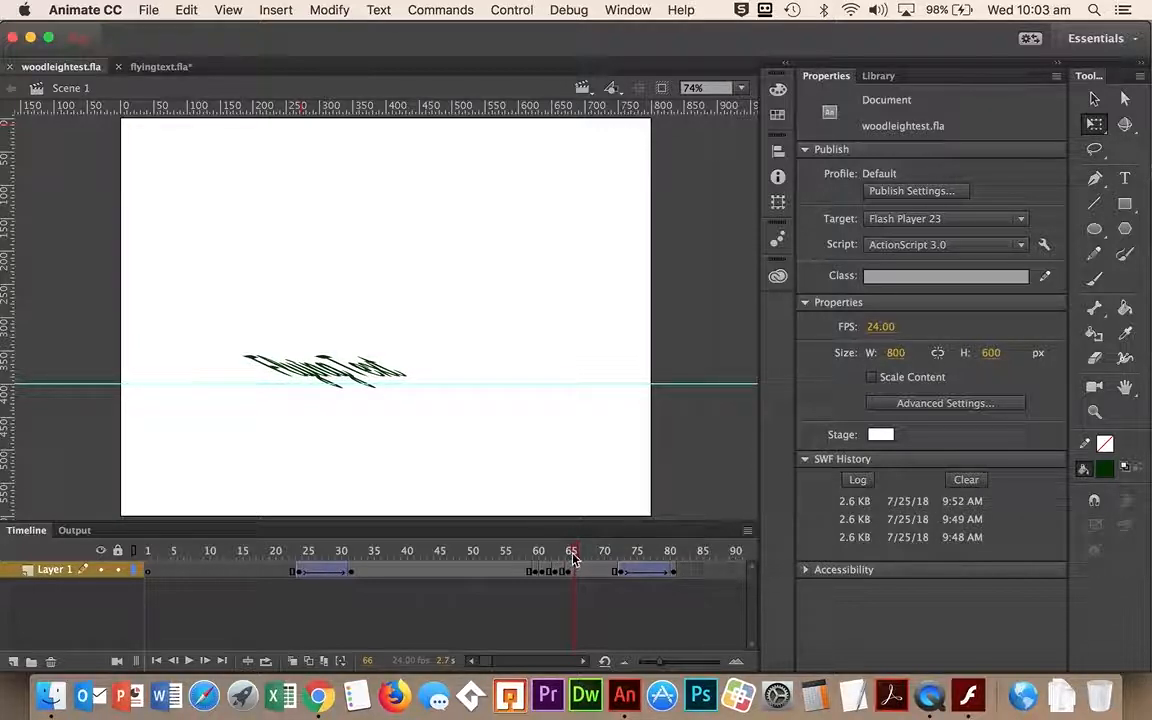
{"action": "left_click", "coordinate": [580, 553]}
{"action": "left_click", "coordinate": [568, 553]}
Step: In flyingtext.fla, add keyframes at frames 61 and 62, and skew the frame 62 text's top edge left to a width of about 197 px
{"action": "left_click", "coordinate": [152, 65]}
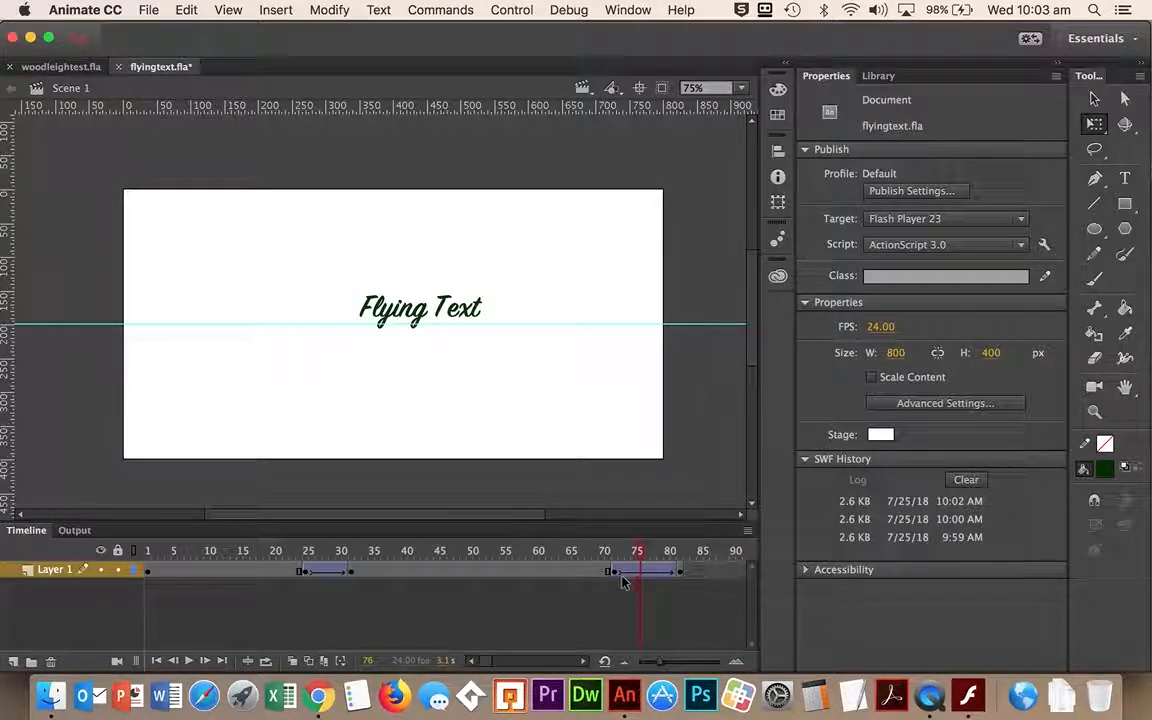
{"action": "left_click", "coordinate": [543, 571]}
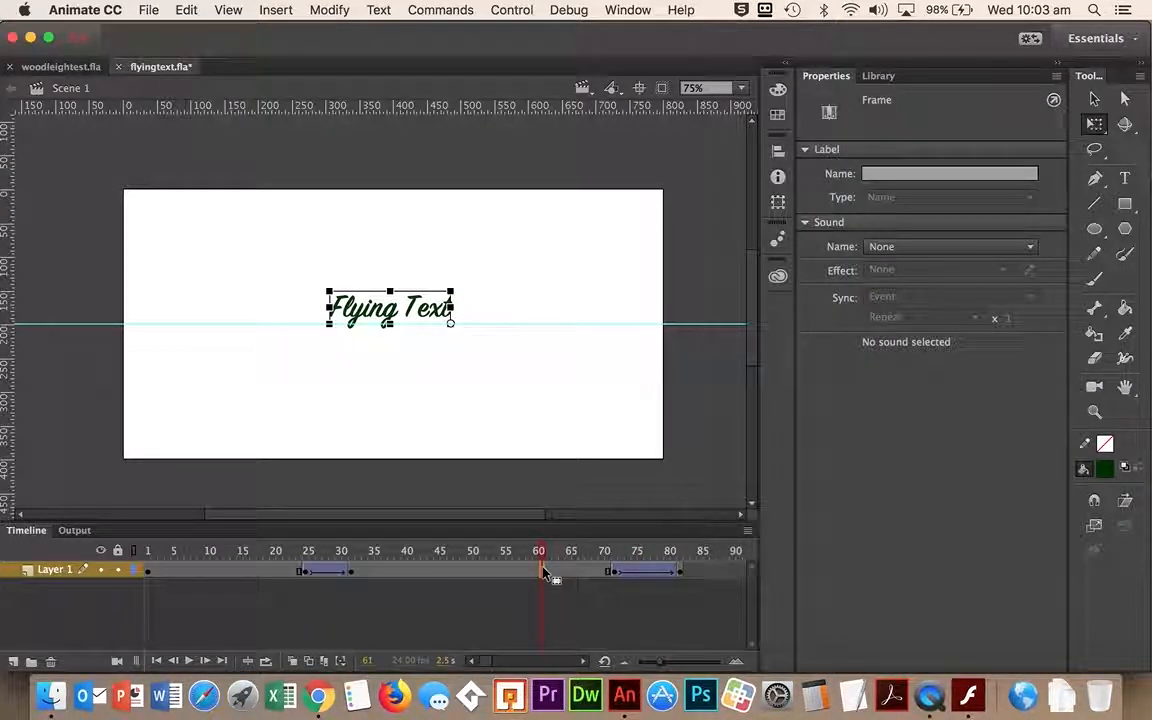
{"action": "key", "text": "F6"}
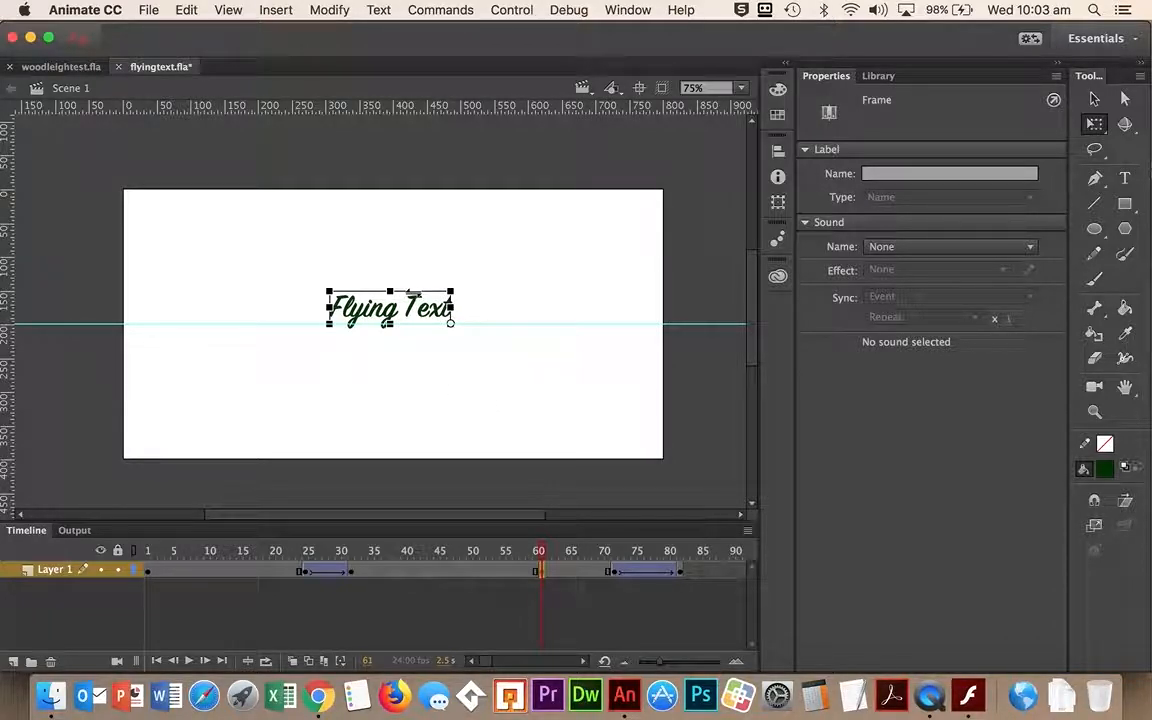
{"action": "left_click", "coordinate": [548, 572]}
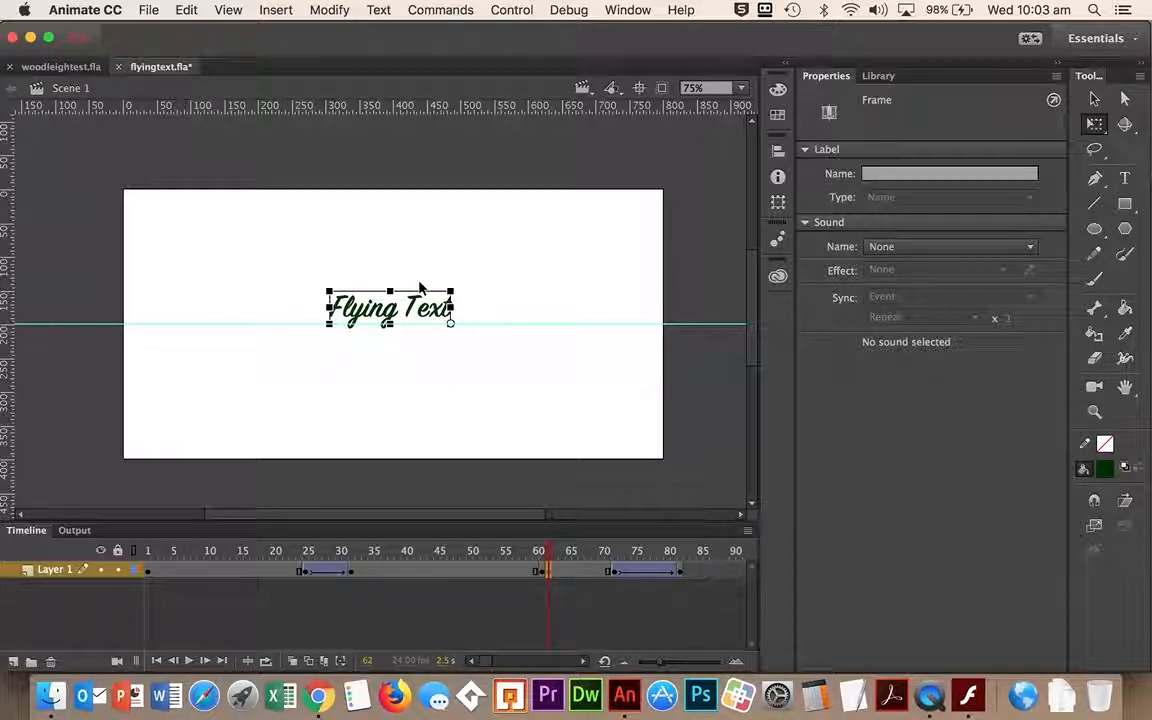
{"action": "left_click", "coordinate": [419, 293]}
{"action": "left_click_drag", "start_coordinate": [419, 293], "coordinate": [408, 298]}
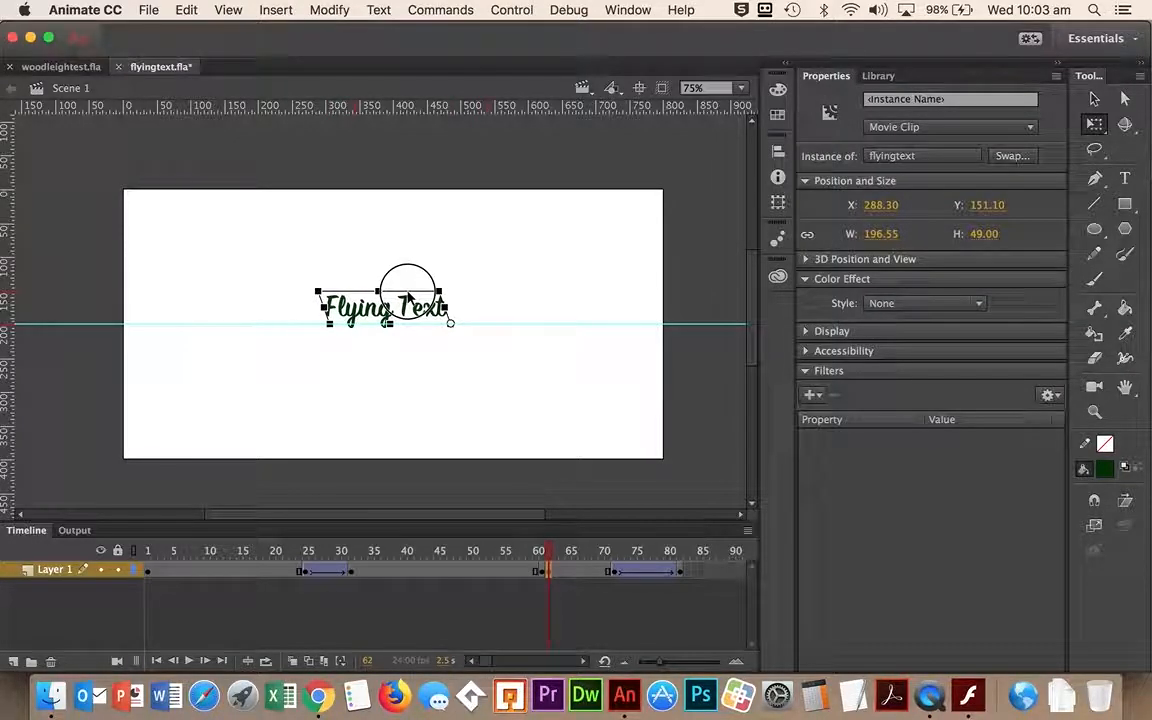
Step: Add keyframes at frames 64 and 66, skewing the text's top edge further left to widths of about 233 px and 331 px
{"action": "left_click", "coordinate": [565, 572]}
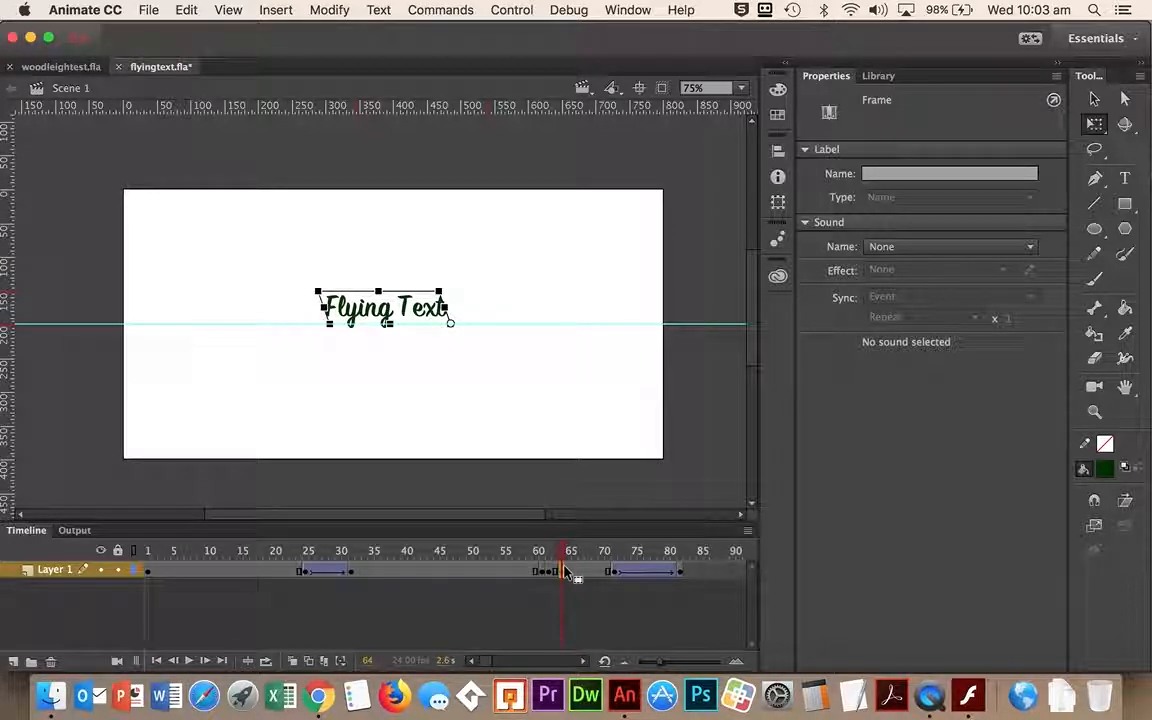
{"action": "left_click_drag", "start_coordinate": [405, 290], "coordinate": [380, 291]}
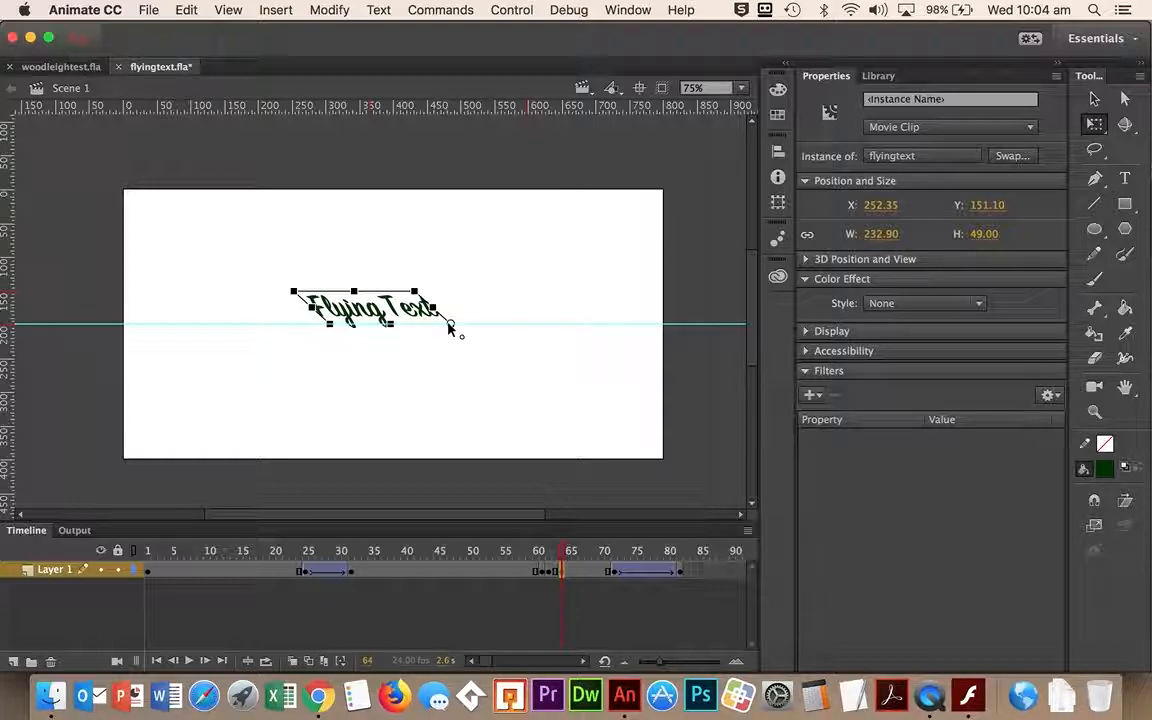
{"action": "left_click", "coordinate": [577, 571]}
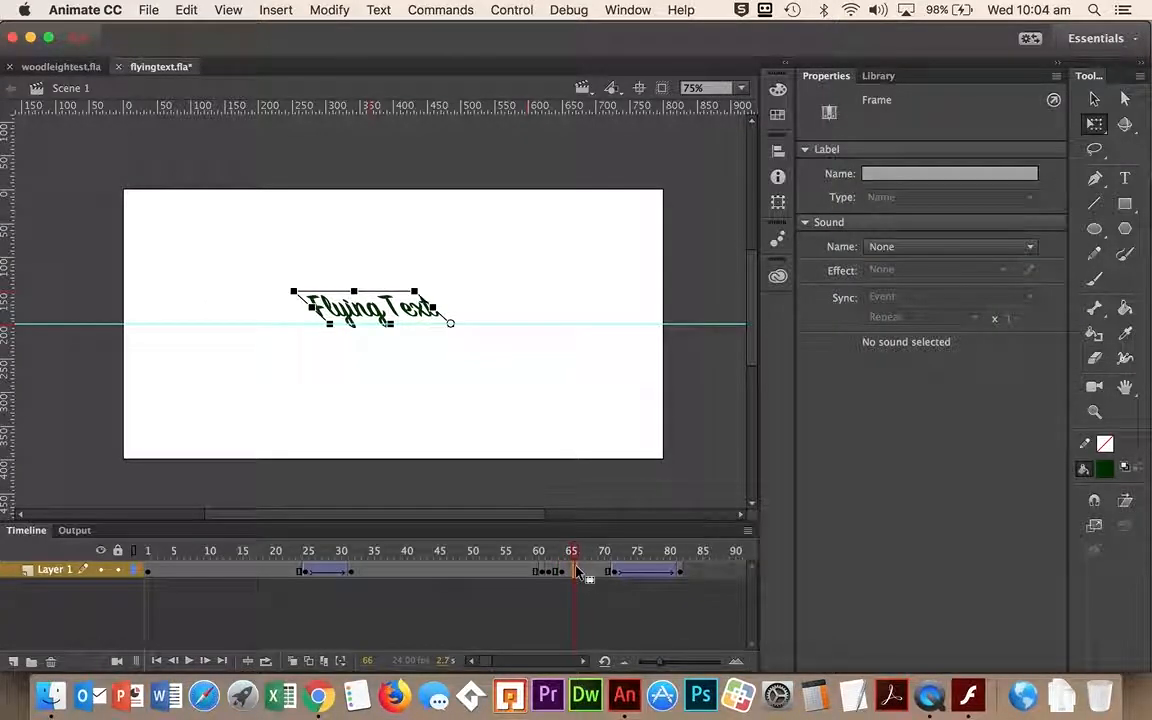
{"action": "key", "text": "F6"}
{"action": "left_click_drag", "start_coordinate": [334, 288], "coordinate": [251, 293]}
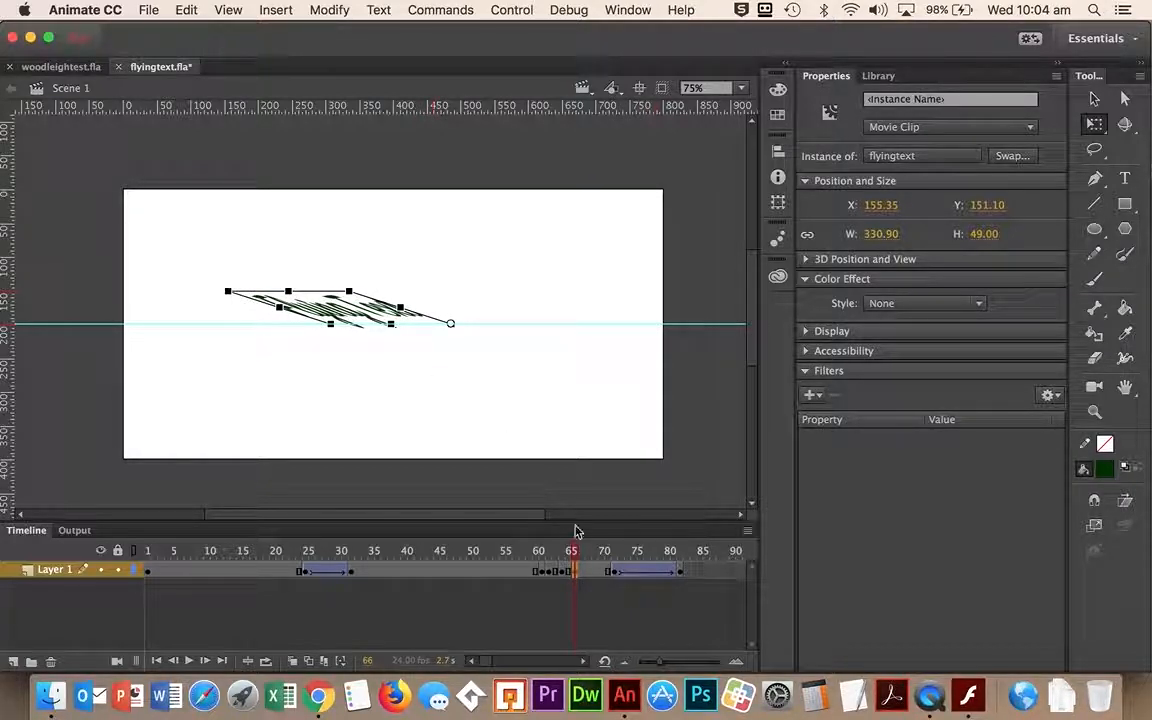
Step: Play the animation from frame 17 to check the skewed poses, and test the movie
{"action": "left_click", "coordinate": [616, 571]}
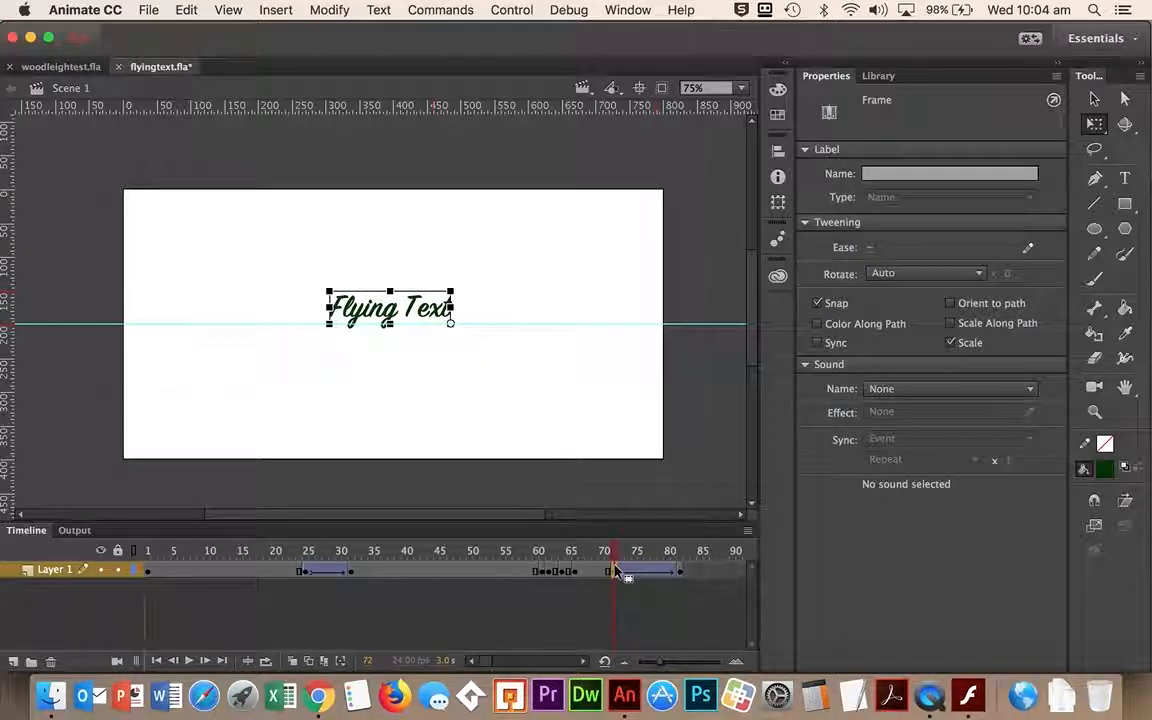
{"action": "left_click", "coordinate": [256, 551]}
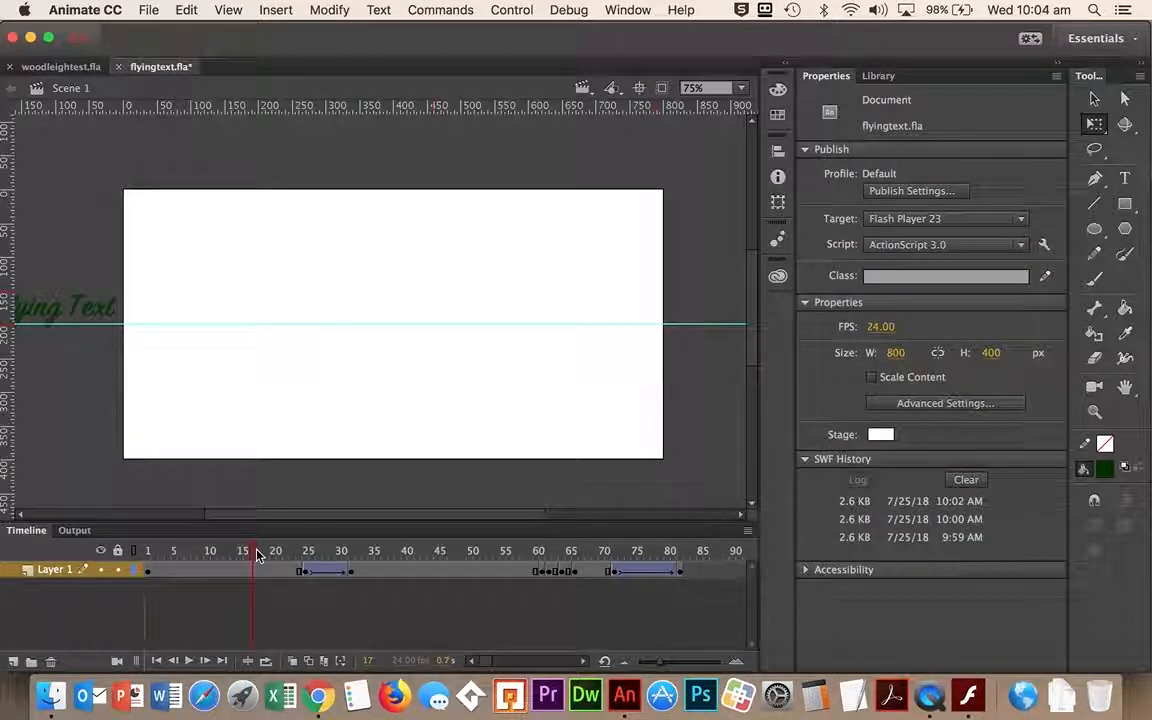
{"action": "key", "text": "Return"}
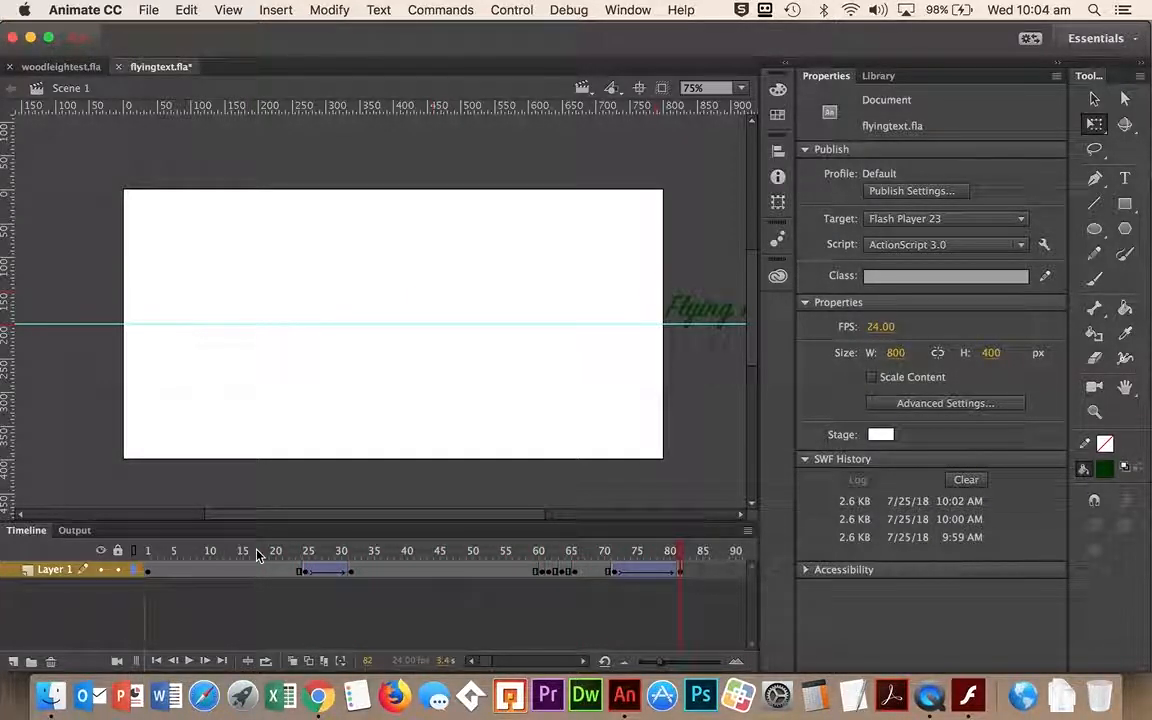
{"action": "left_click", "coordinate": [614, 569]}
{"action": "key", "text": "super+Return"}
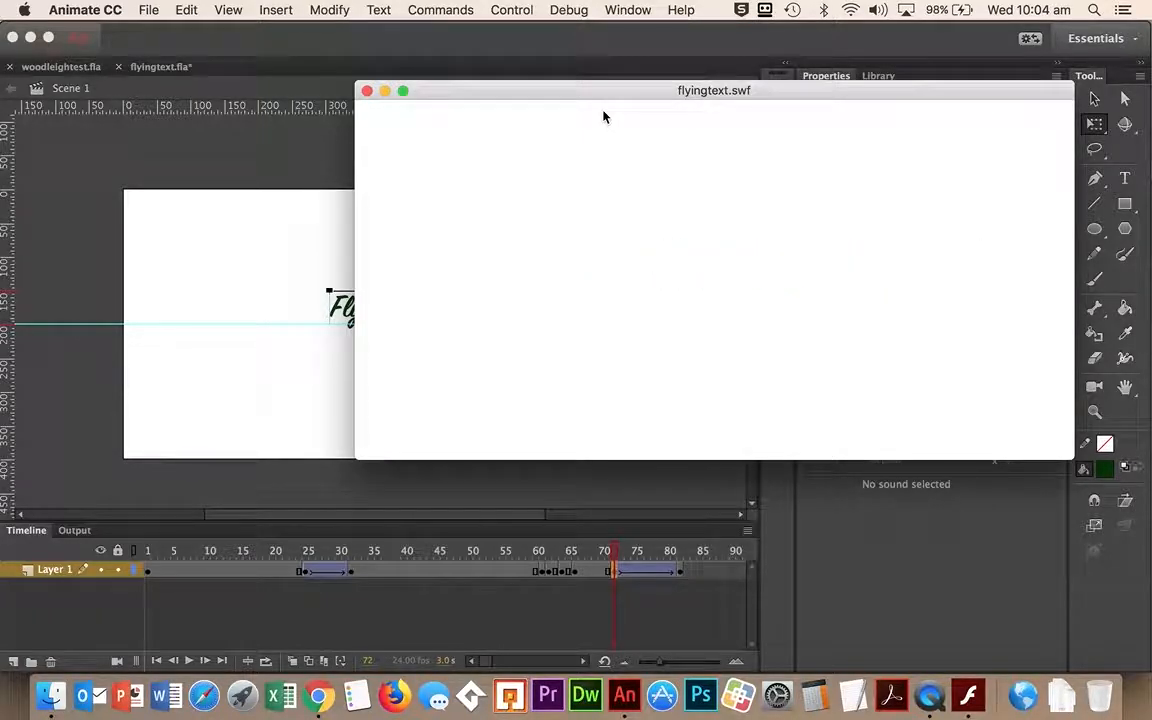
{"action": "left_click", "coordinate": [367, 91]}
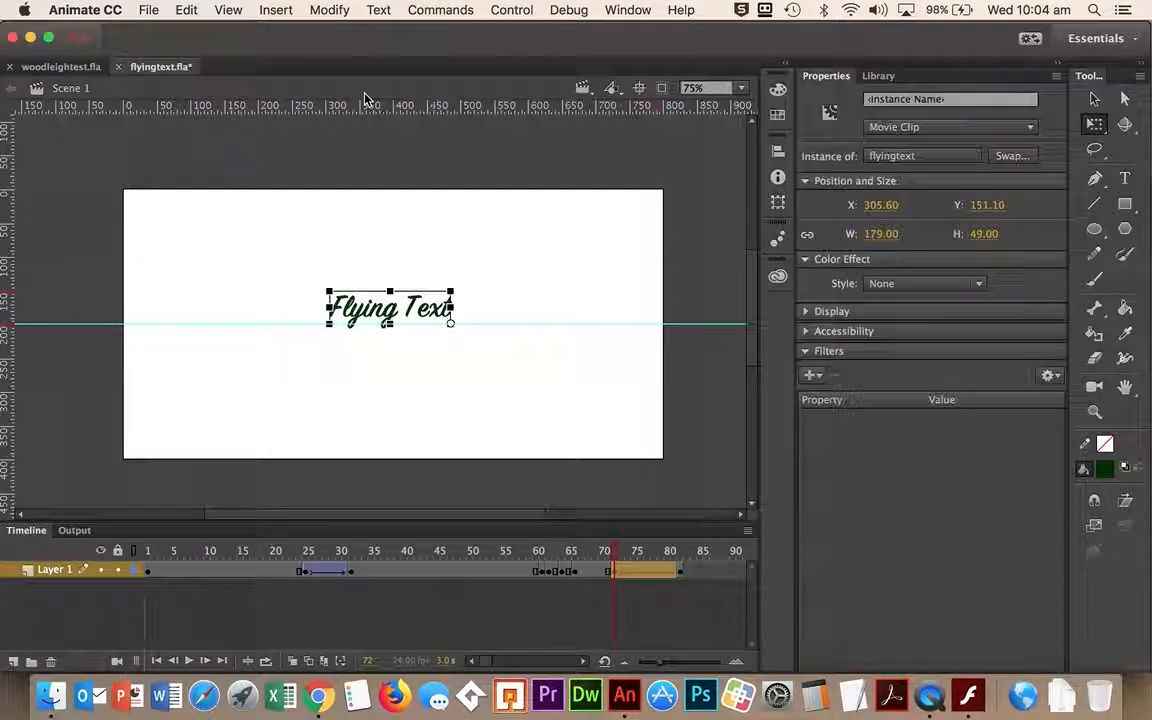
Step: Review the custom ease curve of the tween between frames 72 and 82, and test the movie again
{"action": "left_click", "coordinate": [609, 572]}
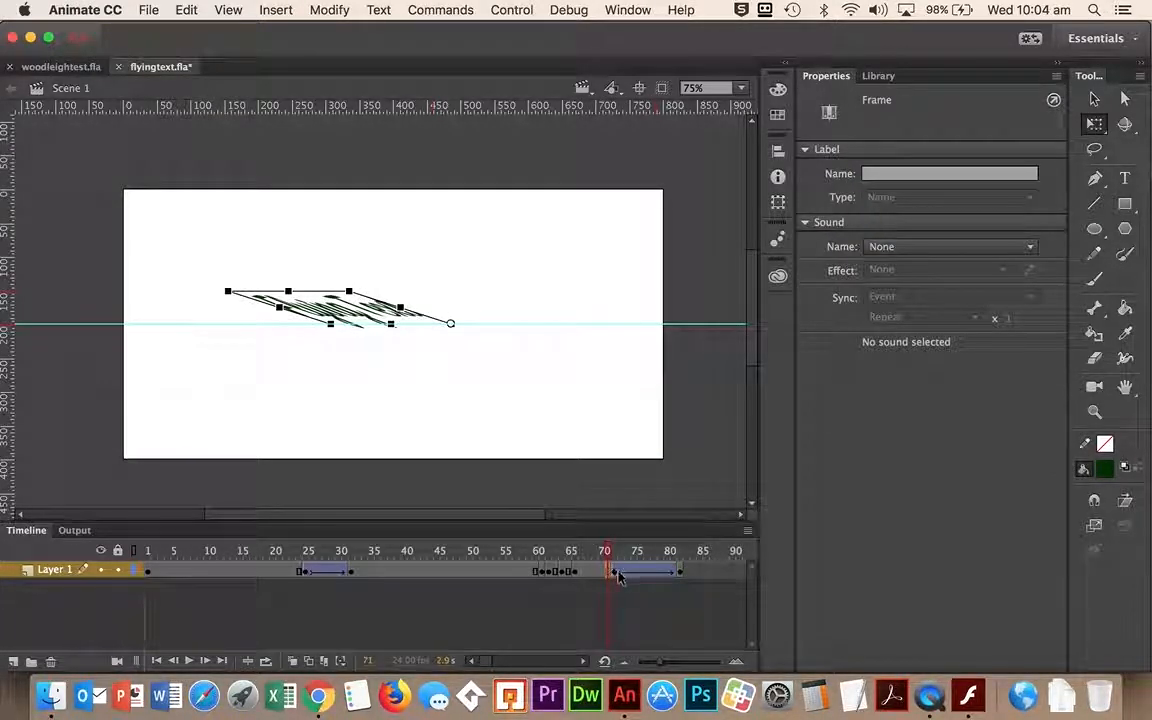
{"action": "left_click", "coordinate": [614, 572]}
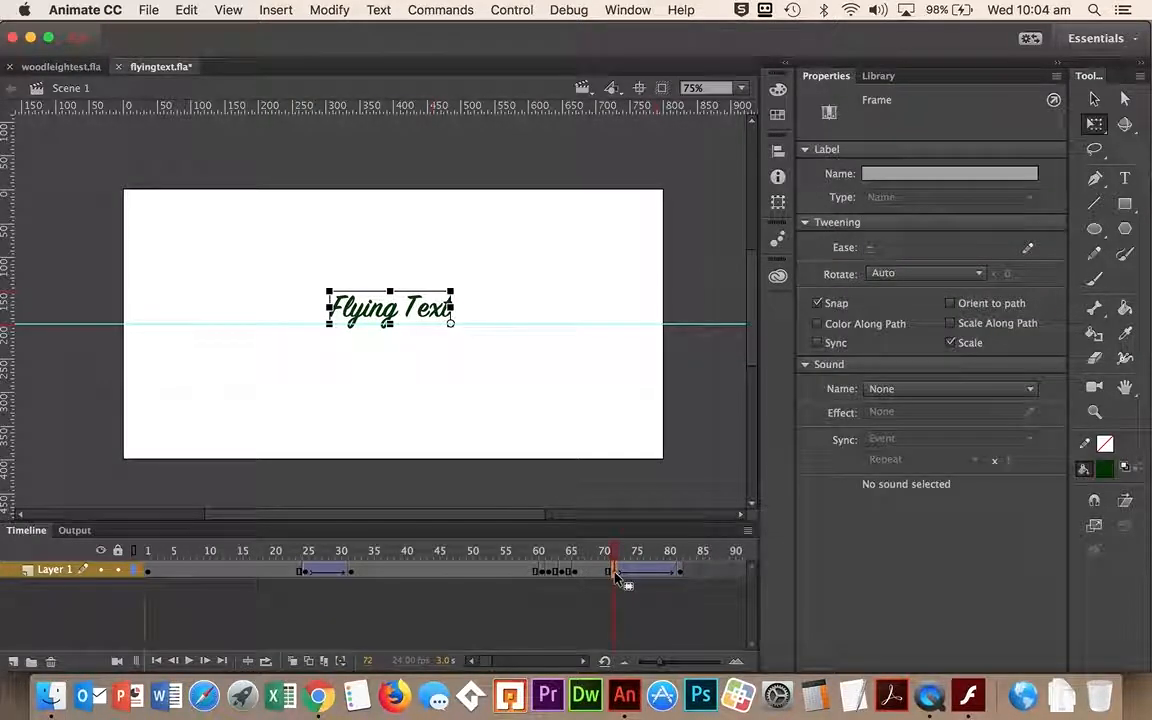
{"action": "left_click", "coordinate": [1028, 248]}
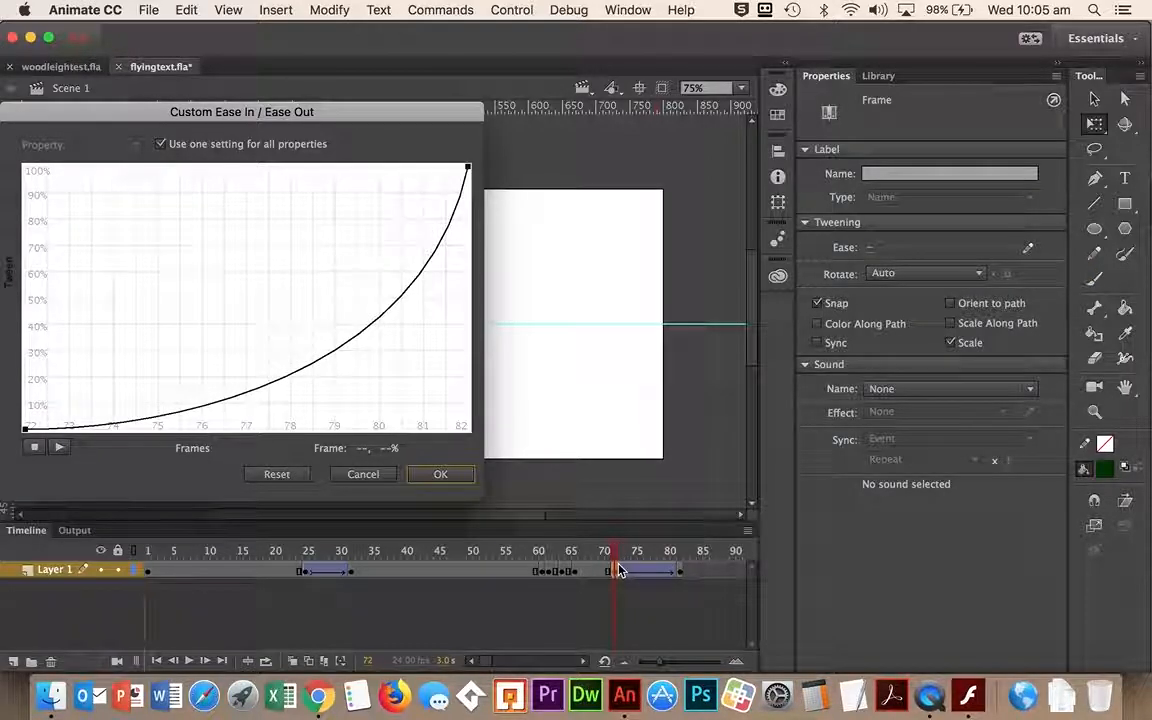
{"action": "left_click", "coordinate": [437, 476]}
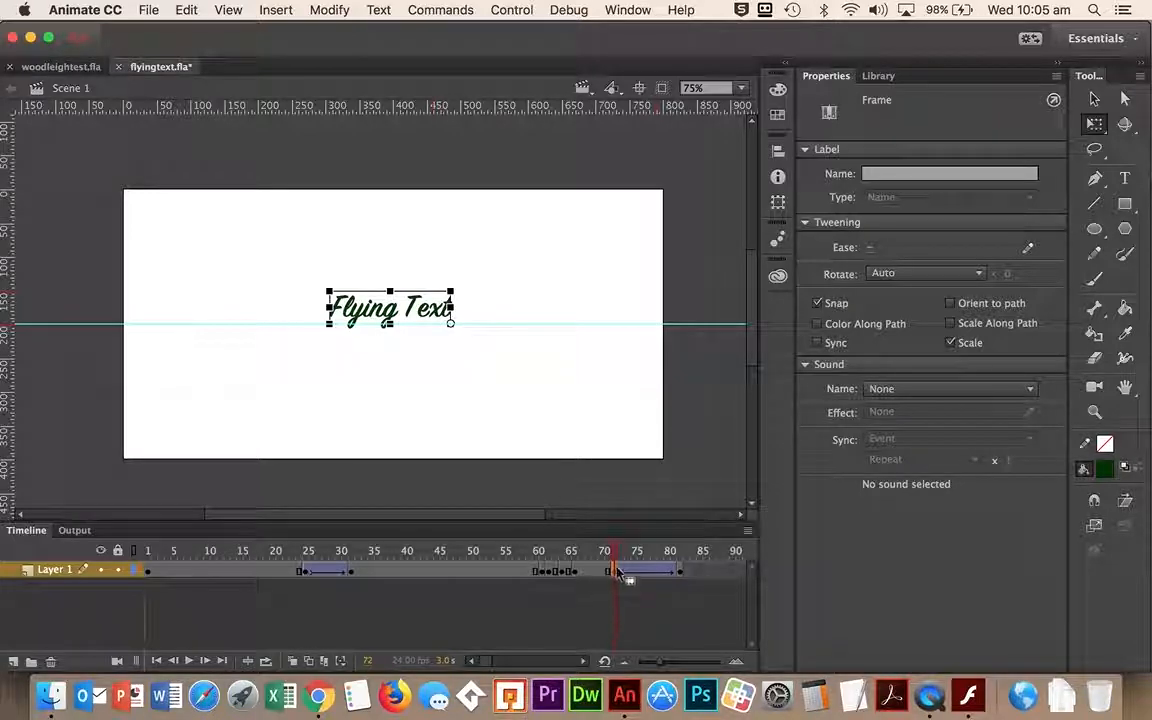
{"action": "key", "text": "super+Return"}
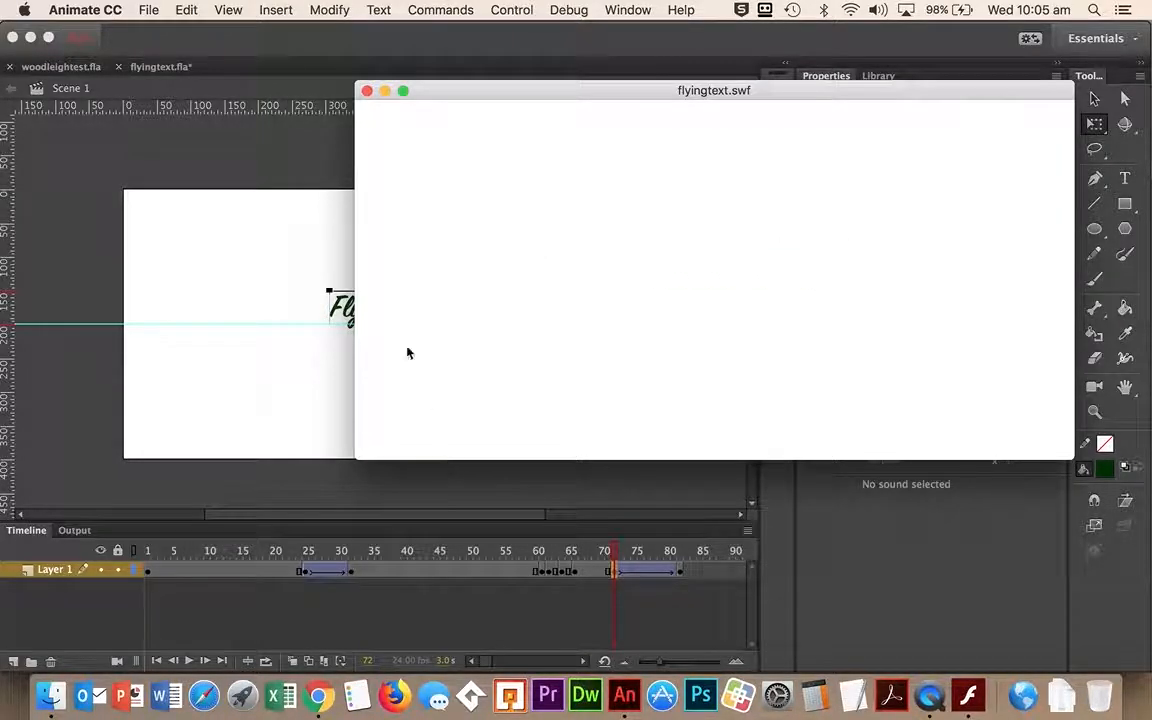
{"action": "left_click", "coordinate": [367, 91]}
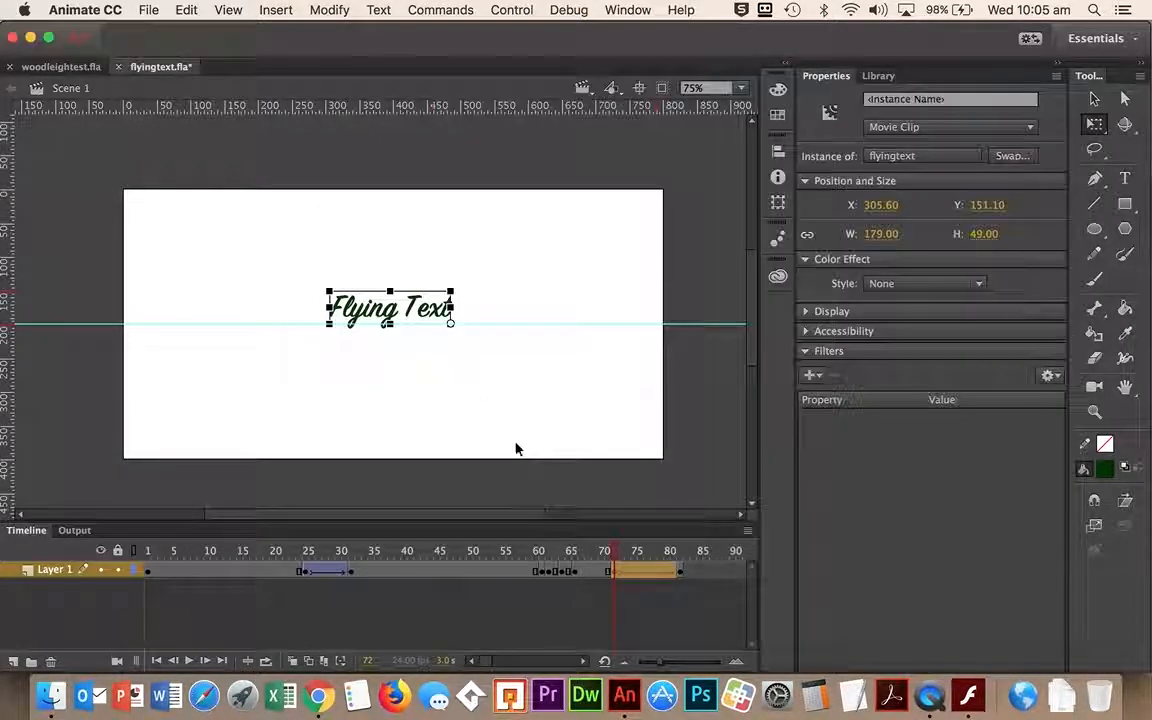
Step: Add a keyframe at frame 73 with the text nudged right to X 336.75, and test the movie
{"action": "left_click", "coordinate": [620, 570]}
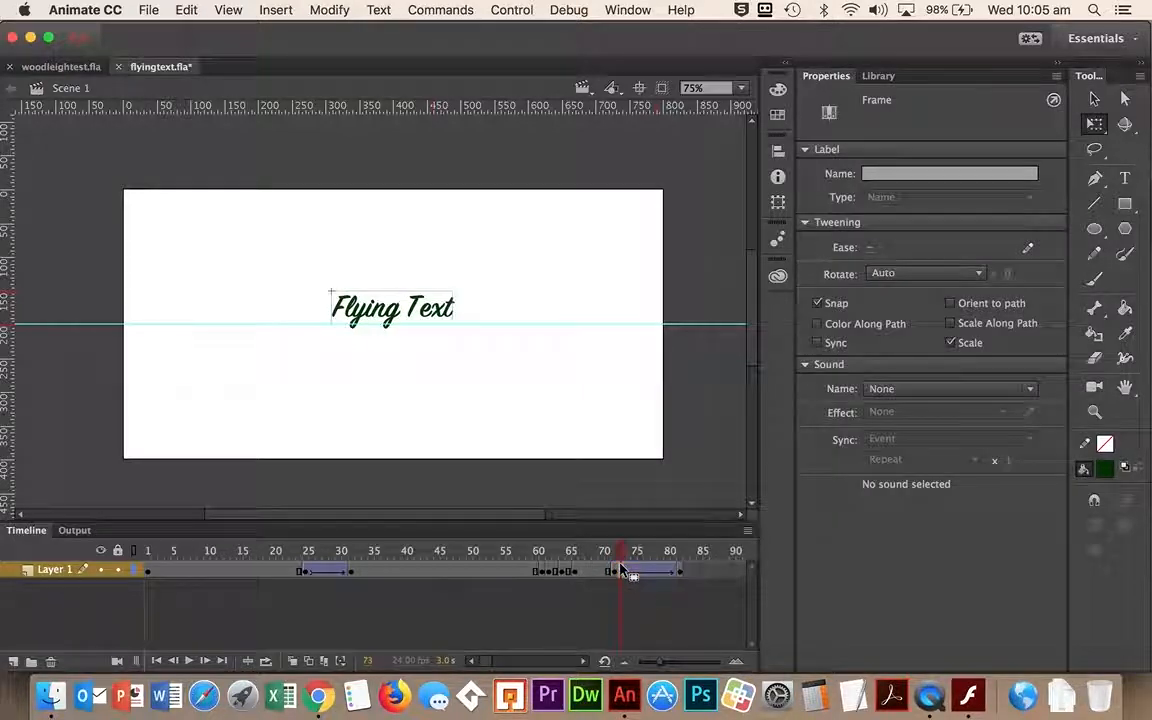
{"action": "left_click", "coordinate": [614, 570]}
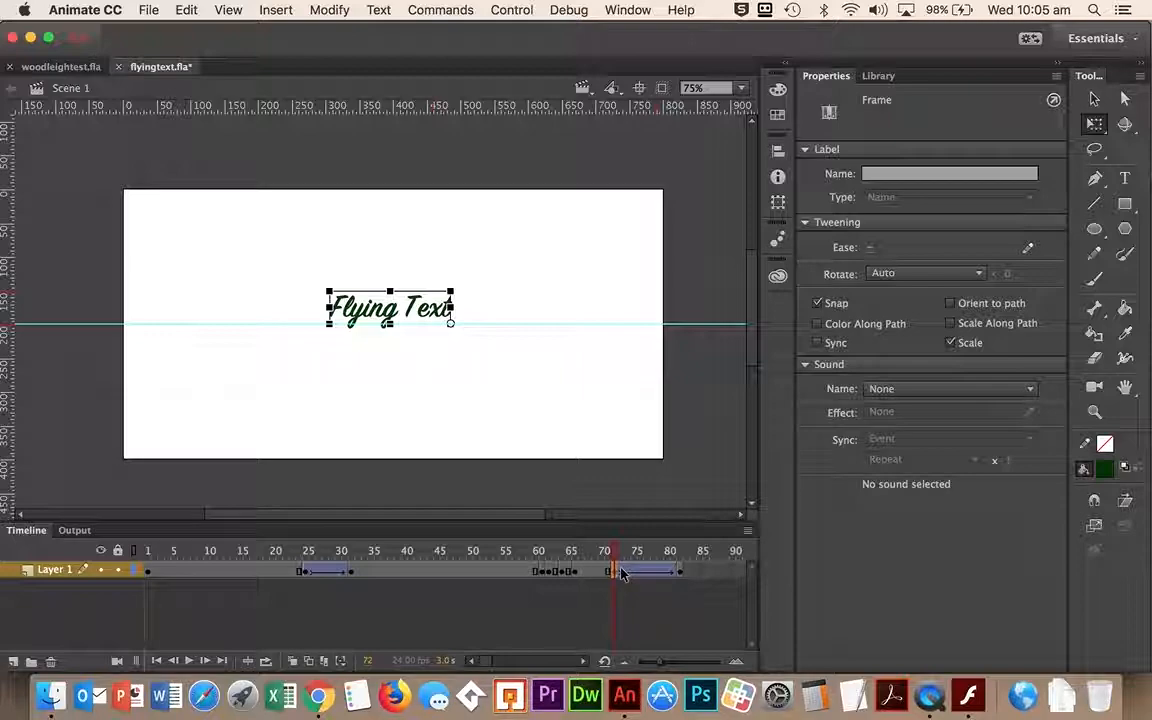
{"action": "left_click", "coordinate": [620, 570]}
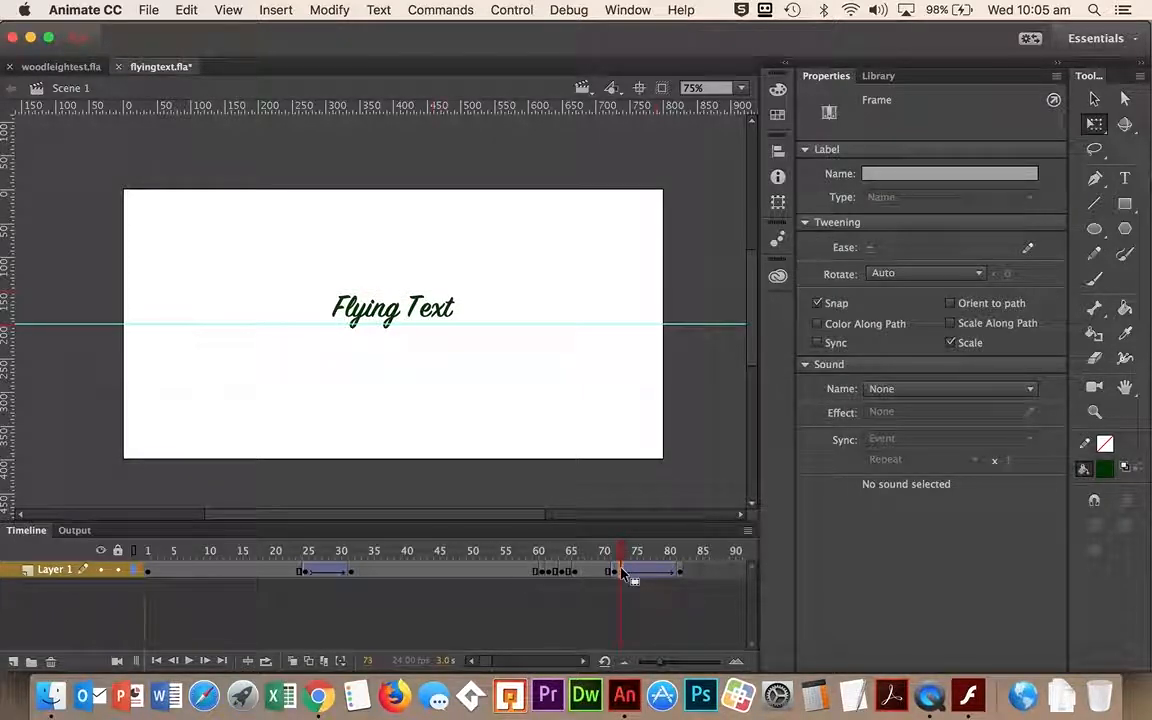
{"action": "left_click", "coordinate": [620, 570]}
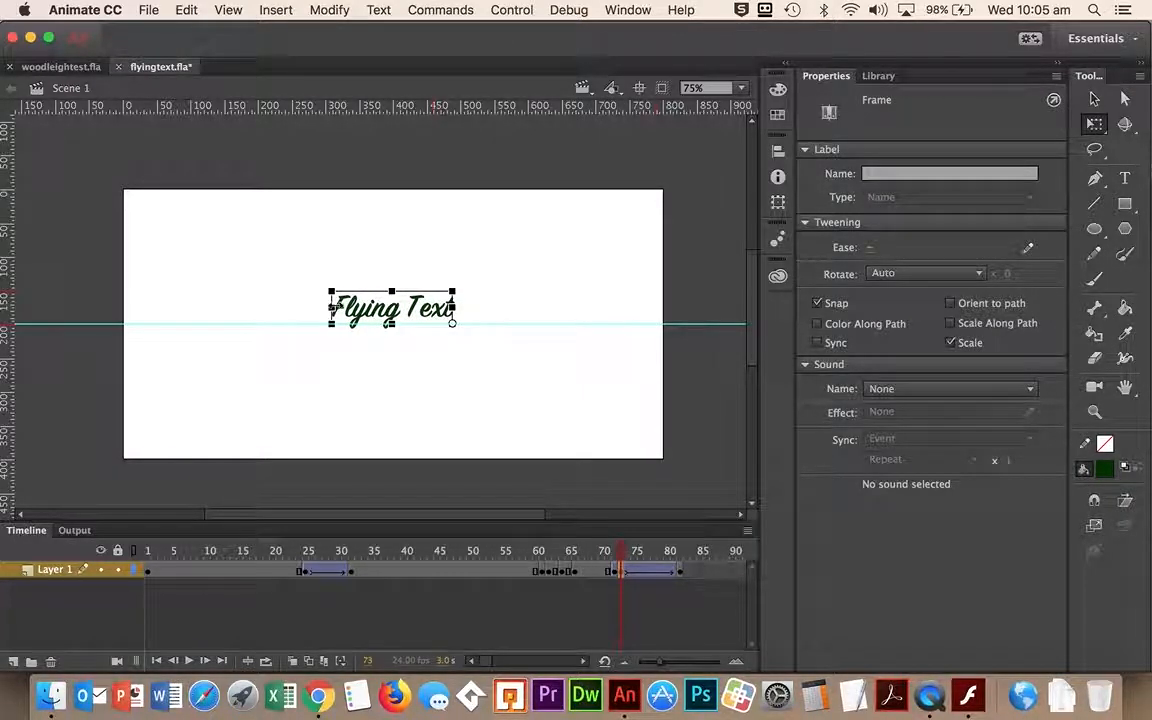
{"action": "left_click", "coordinate": [340, 308]}
{"action": "key", "text": "Right"}
{"action": "key", "text": "Right"}
{"action": "key", "text": "Right"}
{"action": "key", "text": "Right"}
{"action": "key", "text": "Right"}
{"action": "key", "text": "Right"}
{"action": "key", "text": "Right"}
{"action": "key", "text": "Right"}
{"action": "key", "text": "Right"}
{"action": "key", "text": "Right"}
{"action": "key", "text": "Right"}
{"action": "key", "text": "Right"}
{"action": "key", "text": "Right"}
{"action": "key", "text": "Right"}
{"action": "key", "text": "Right"}
{"action": "key", "text": "Right"}
{"action": "key", "text": "Right"}
{"action": "key", "text": "Right"}
{"action": "key", "text": "Right"}
{"action": "key", "text": "Right"}
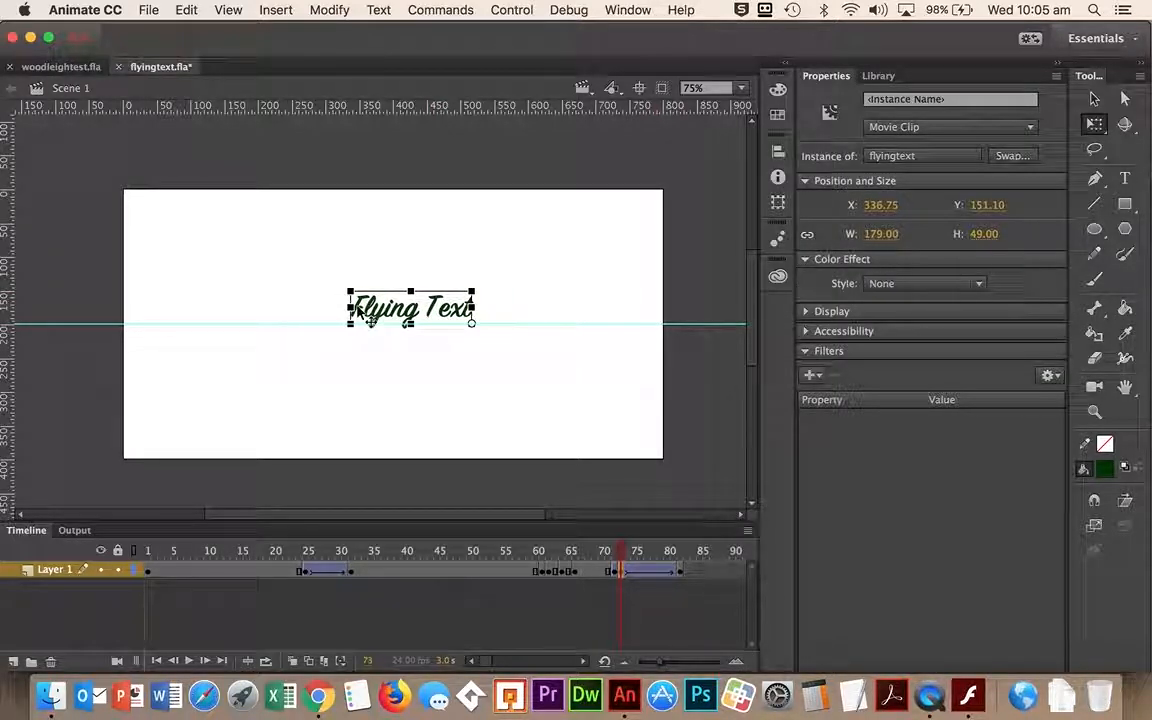
{"action": "left_click", "coordinate": [628, 571]}
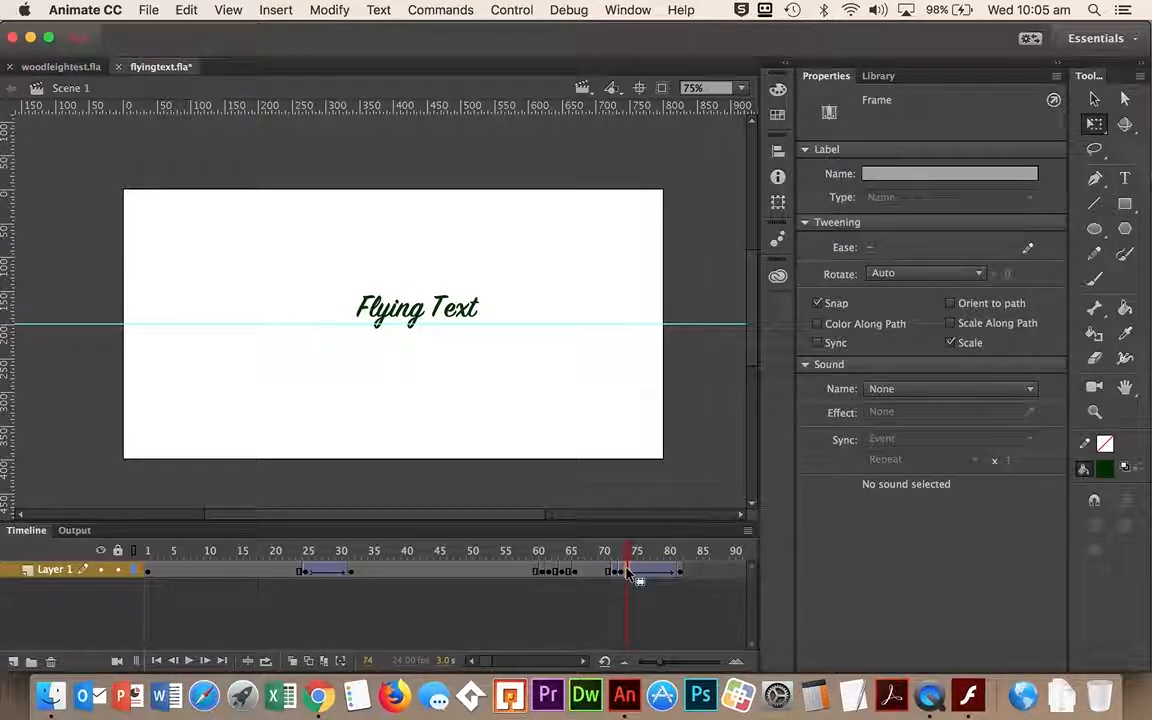
{"action": "key", "text": "super+Return"}
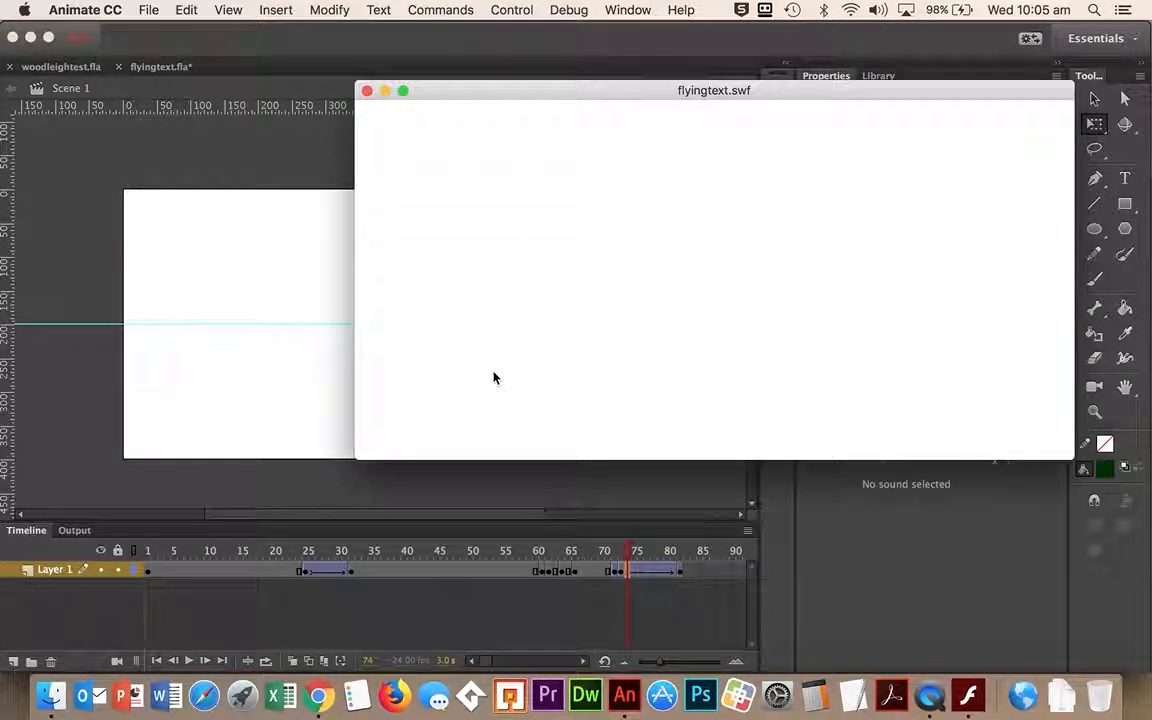
Step: Reshape the custom ease curve of the frame 73–82 tween to start fast and slow towards the end, and test the movie
{"action": "left_click", "coordinate": [368, 91]}
{"action": "left_click", "coordinate": [645, 572]}
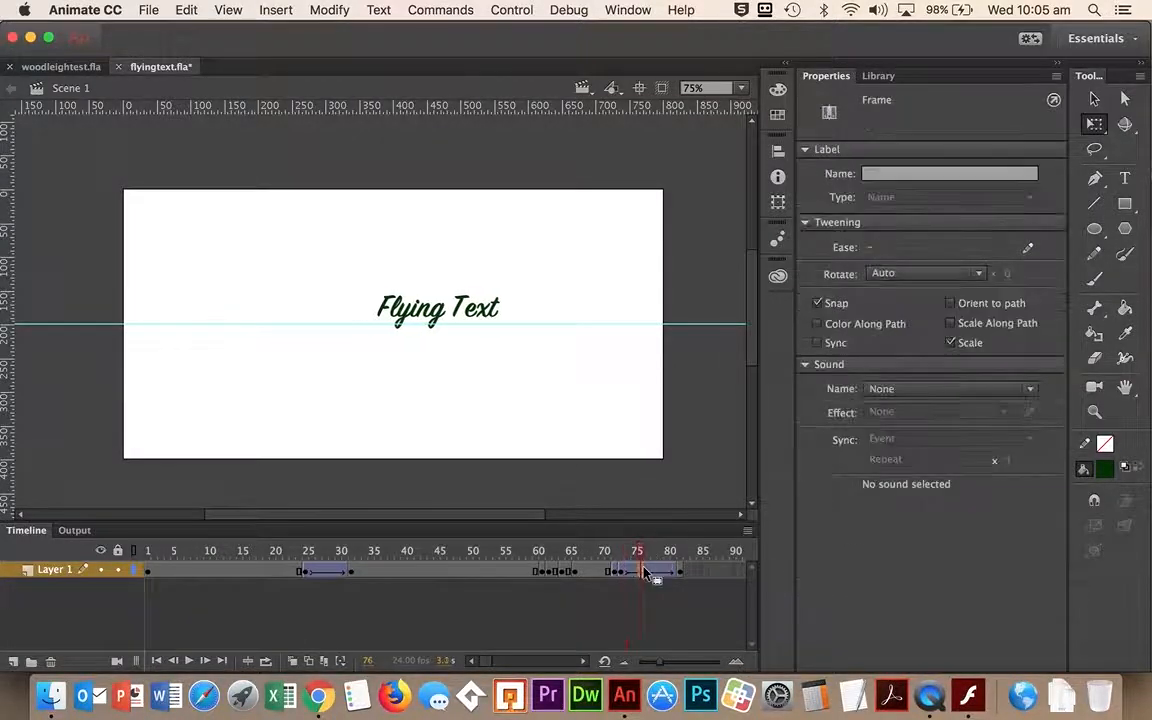
{"action": "left_click", "coordinate": [1029, 248]}
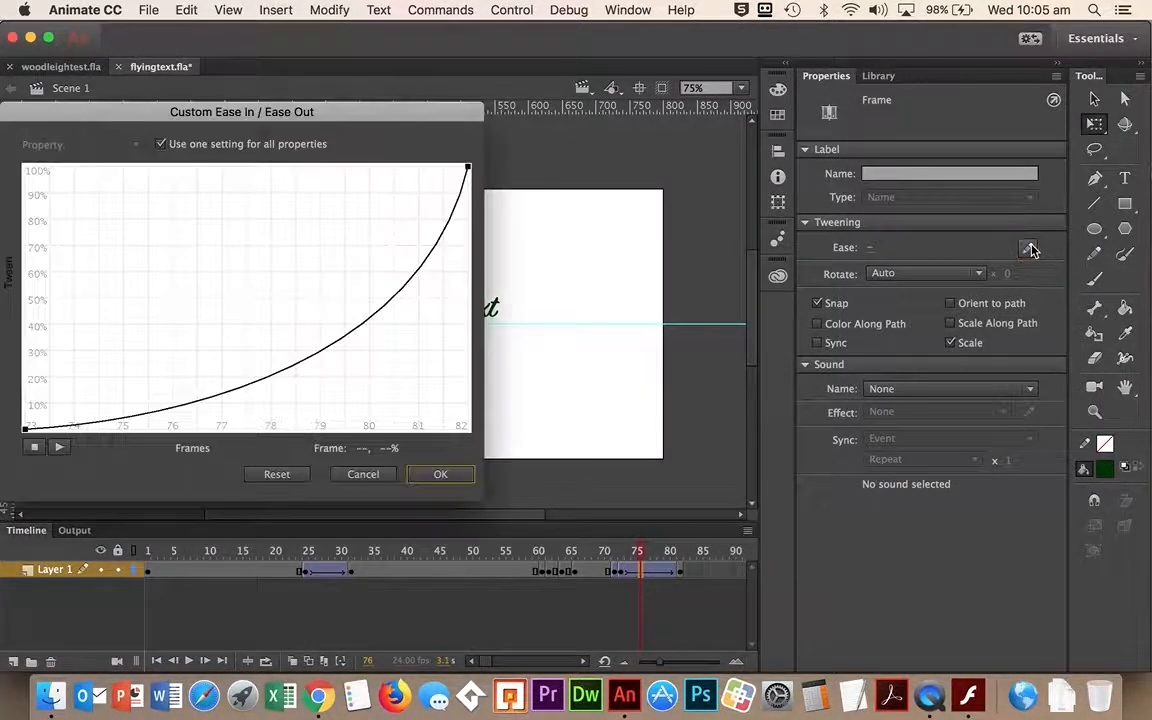
{"action": "left_click", "coordinate": [26, 431]}
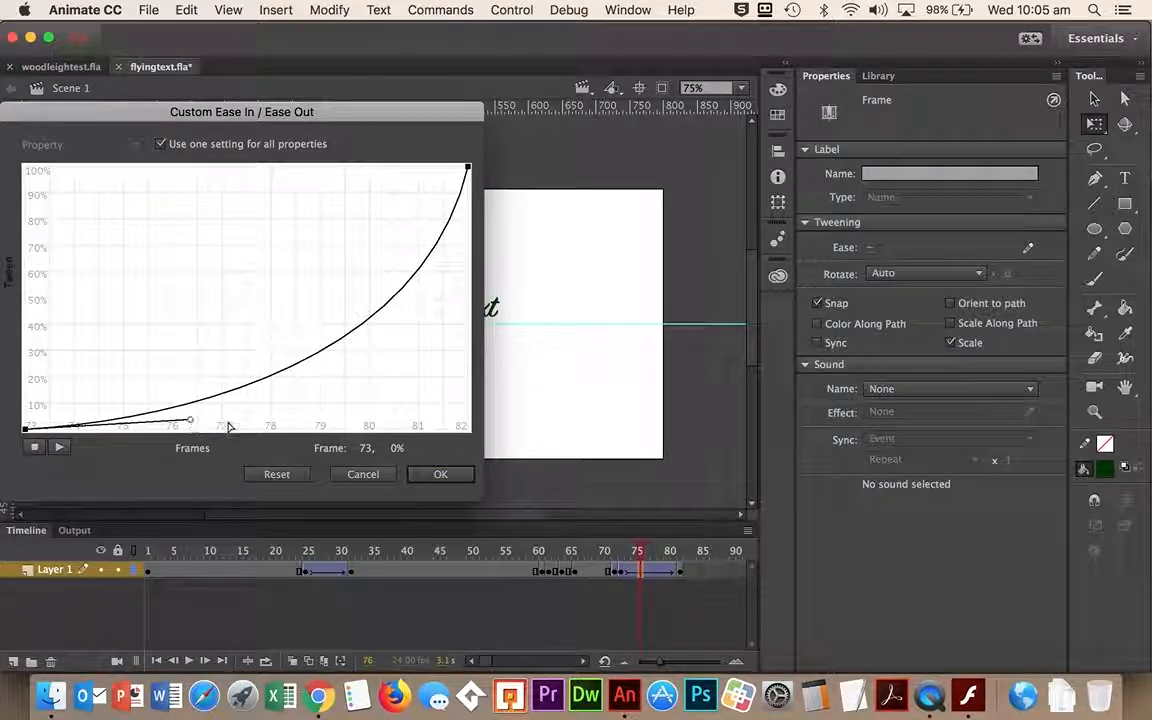
{"action": "left_click_drag", "start_coordinate": [192, 422], "coordinate": [28, 230]}
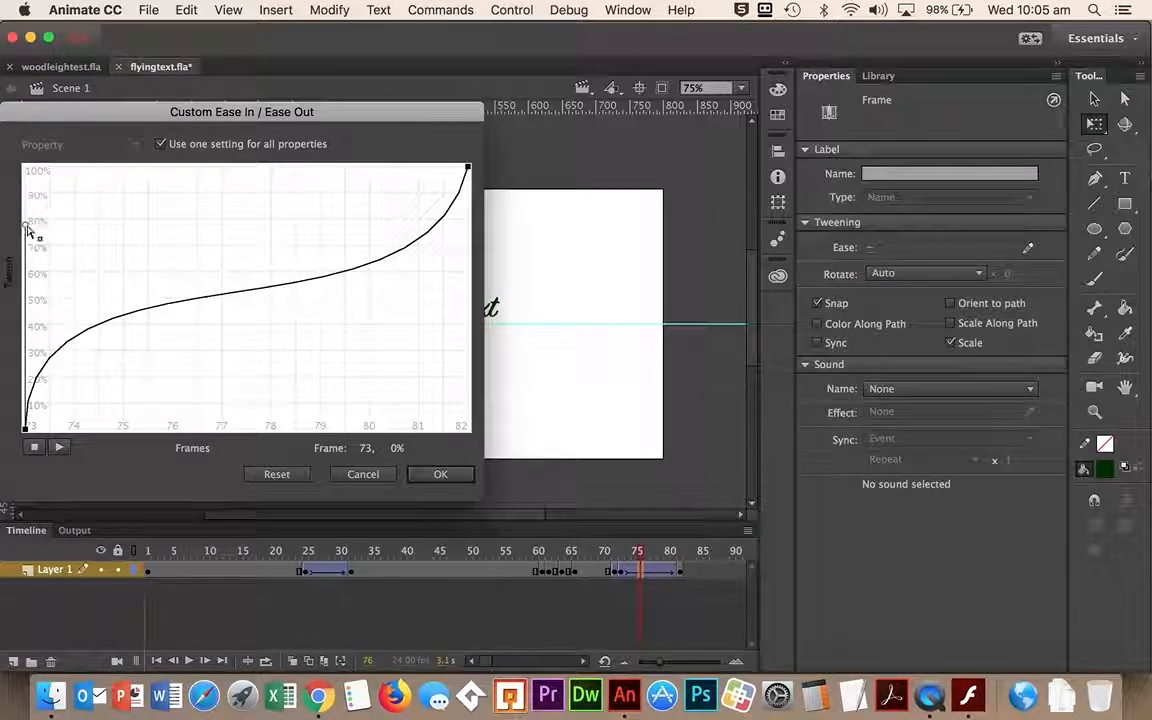
{"action": "left_click", "coordinate": [467, 168]}
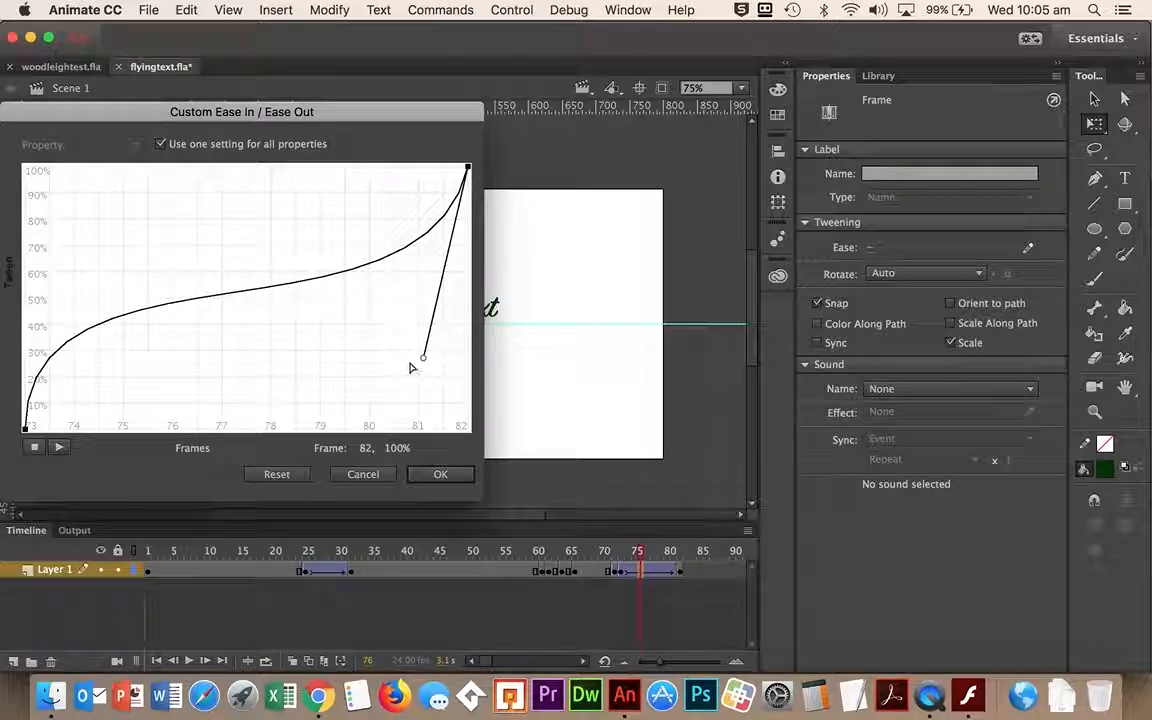
{"action": "left_click_drag", "start_coordinate": [423, 360], "coordinate": [194, 175]}
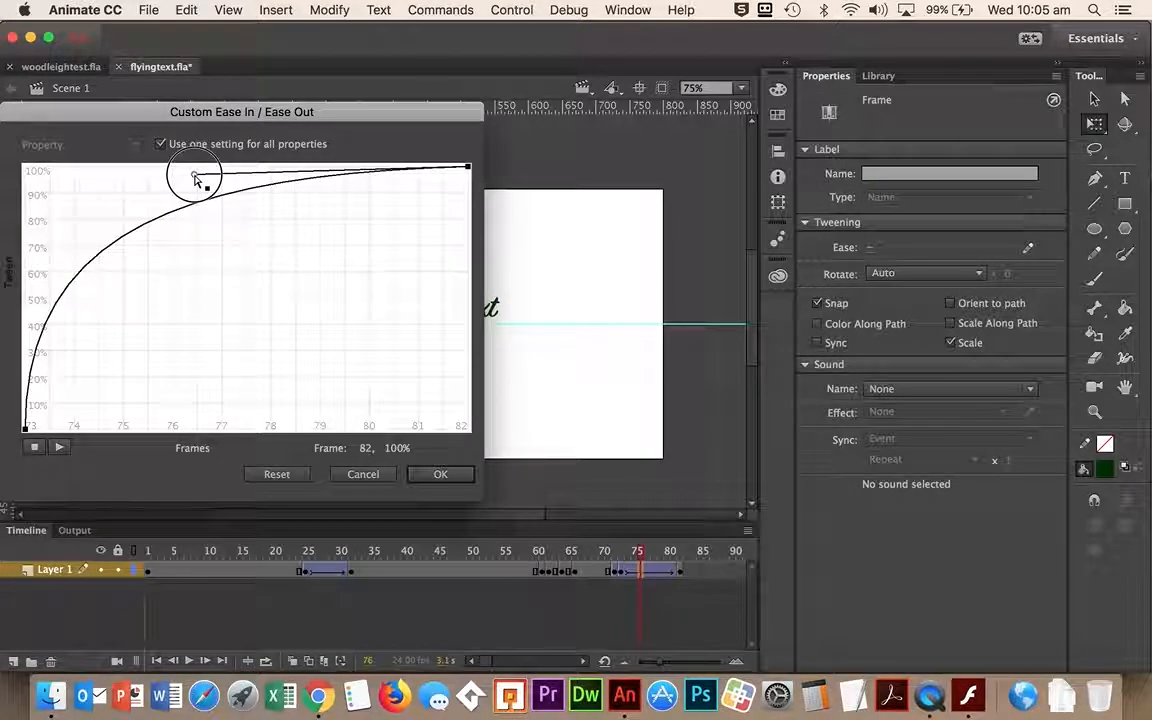
{"action": "left_click", "coordinate": [437, 475]}
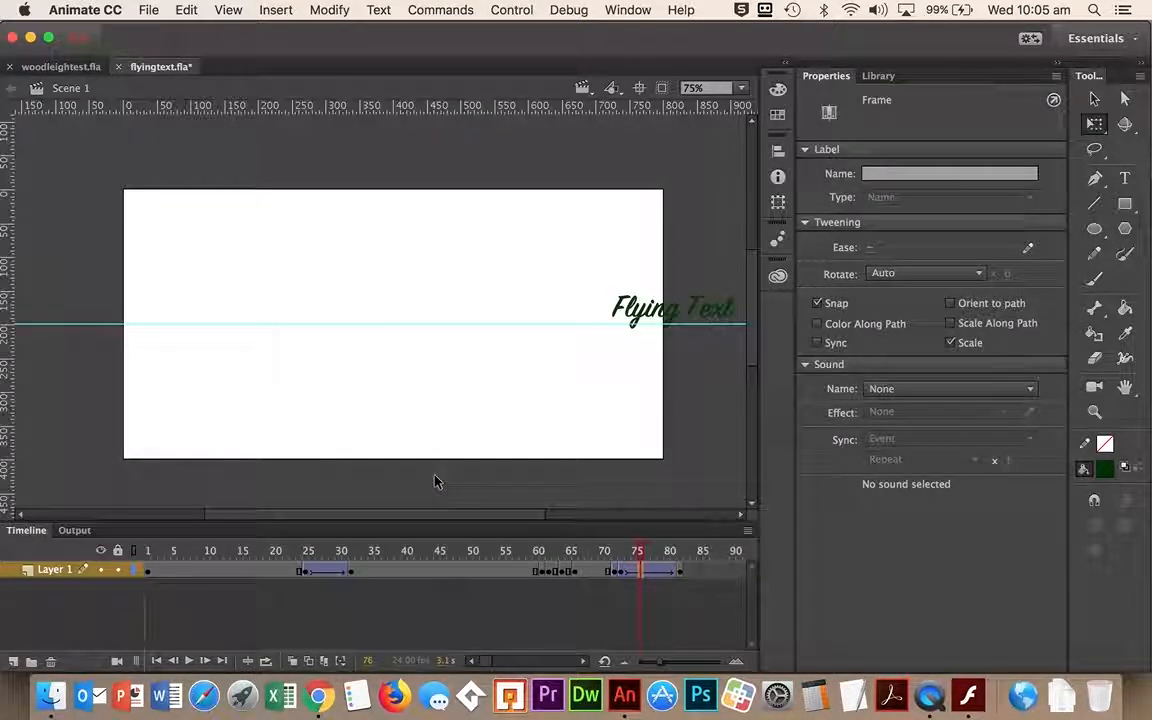
{"action": "key", "text": "super+Return"}
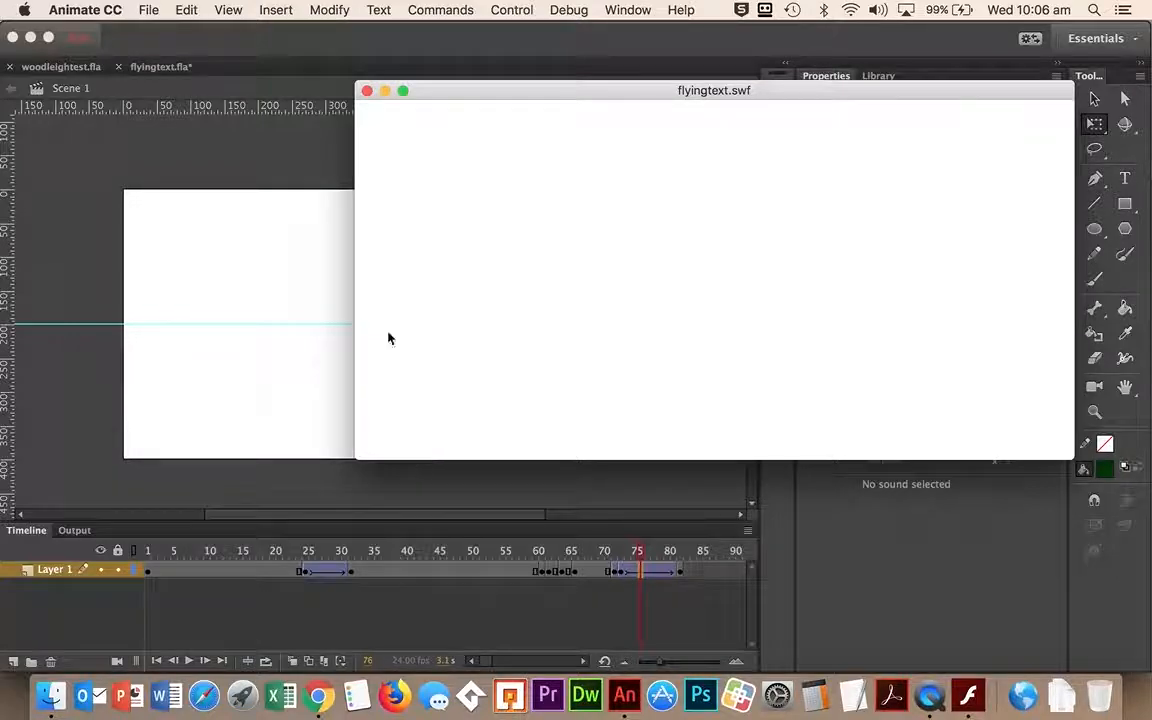
{"action": "left_click", "coordinate": [367, 91]}
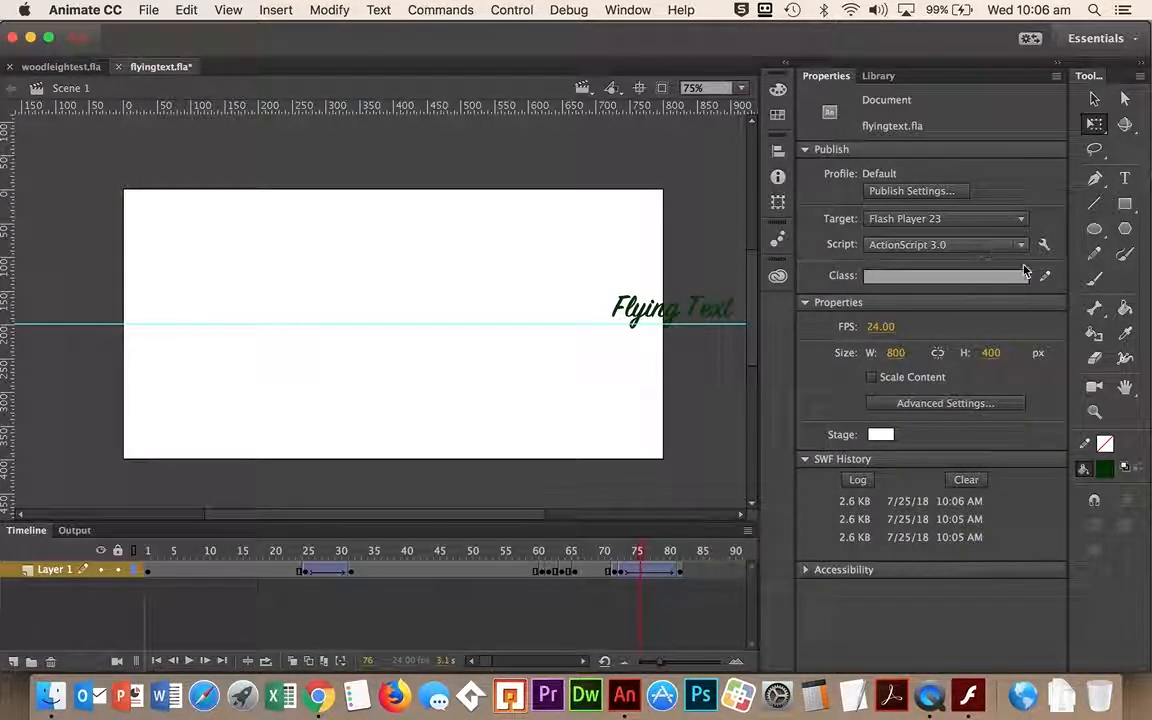
Step: Pull the end handle of the same tween's ease curve down to about 40% near frame 79, and test the movie again
{"action": "left_click", "coordinate": [640, 572]}
{"action": "left_click", "coordinate": [1027, 247]}
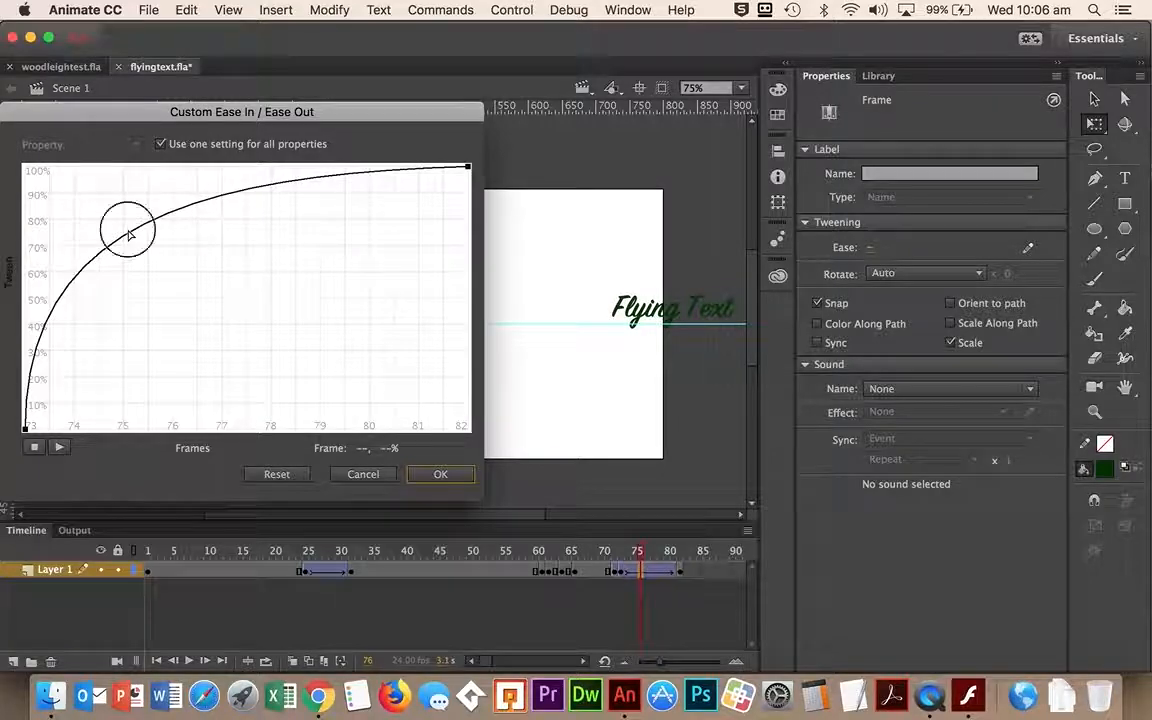
{"action": "left_click_drag", "start_coordinate": [465, 170], "coordinate": [313, 338]}
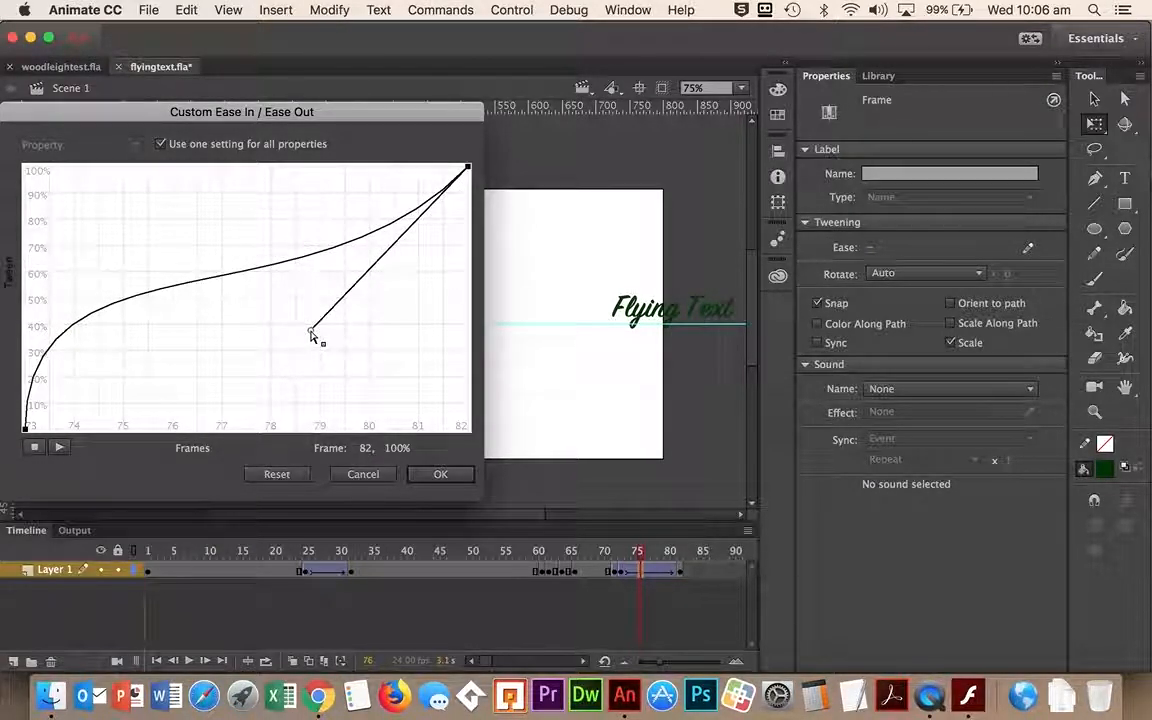
{"action": "left_click", "coordinate": [435, 477]}
{"action": "key", "text": "super+Return"}
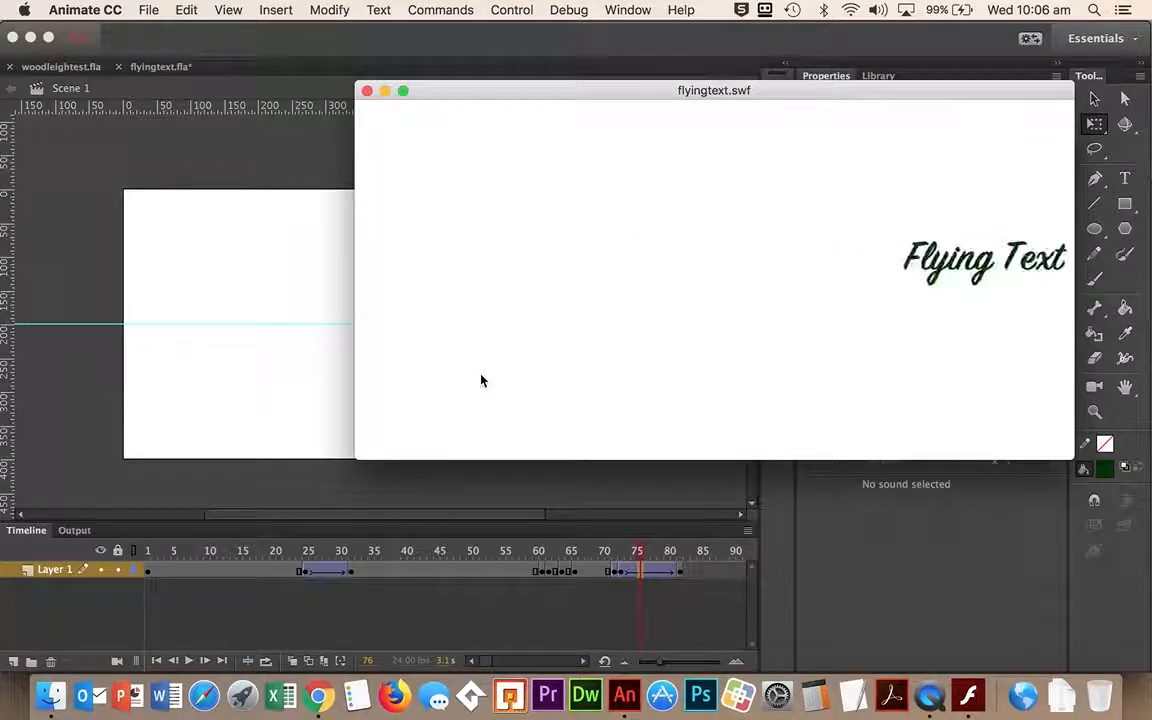
{"action": "left_click", "coordinate": [367, 91]}
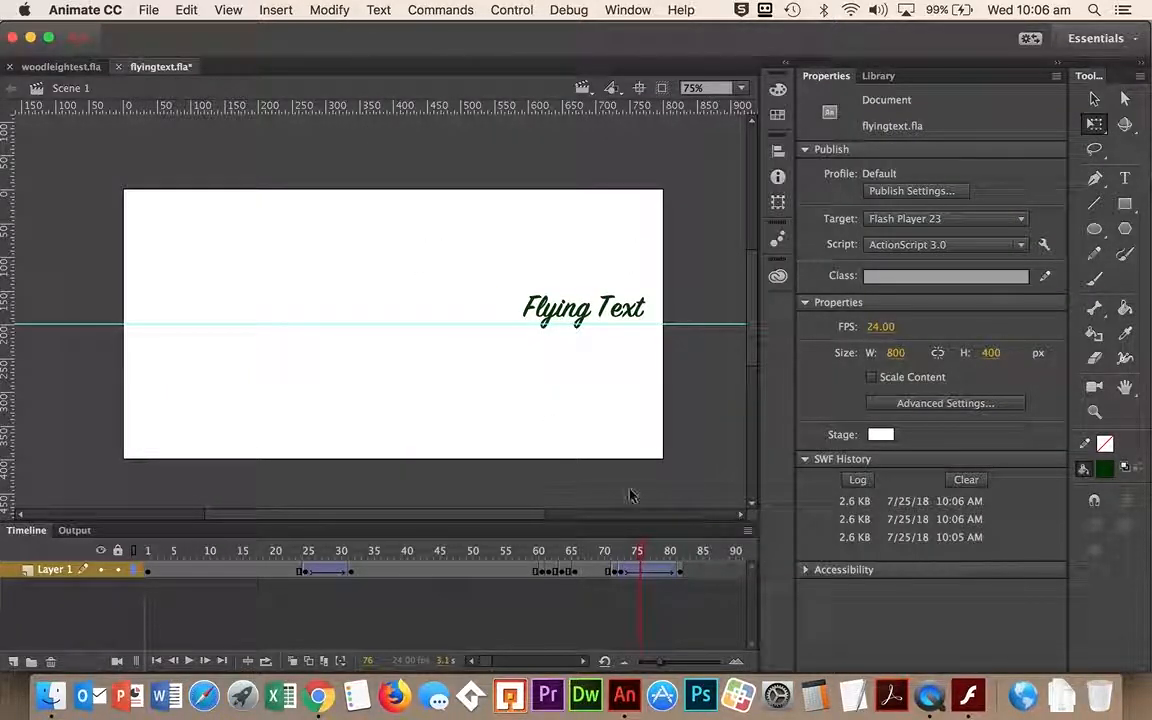
Step: Set the ease of the fly-off tween starting at frame 73 to 0
{"action": "left_click", "coordinate": [621, 572]}
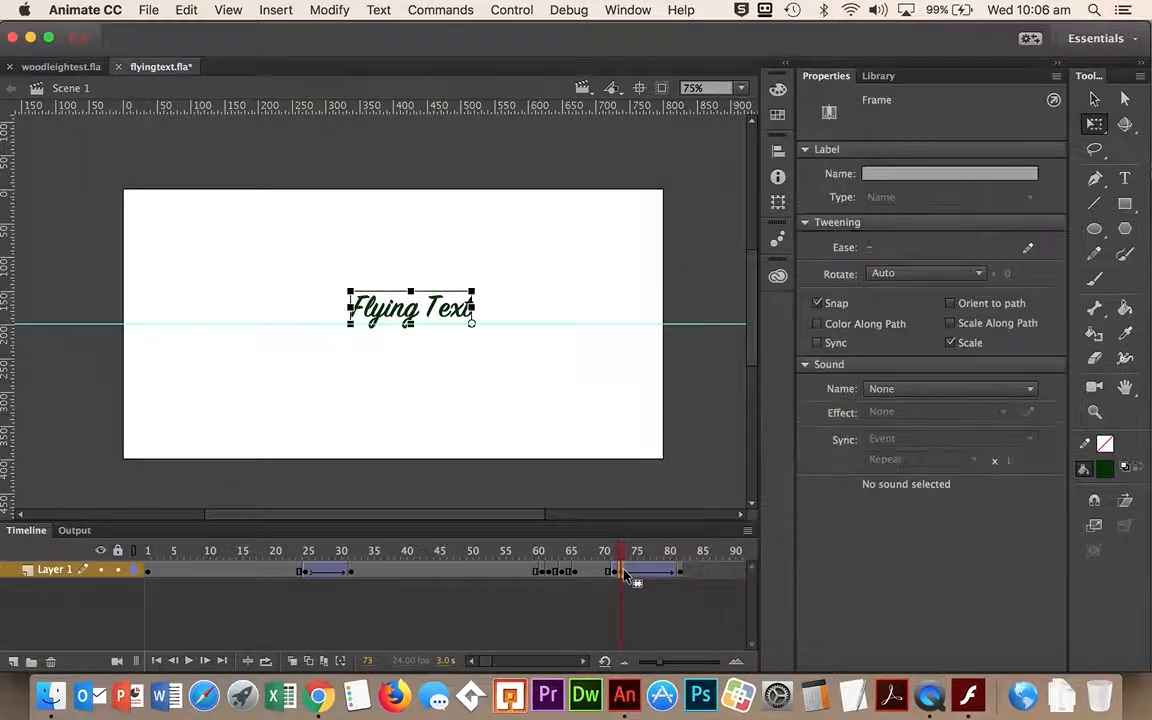
{"action": "left_click", "coordinate": [869, 251]}
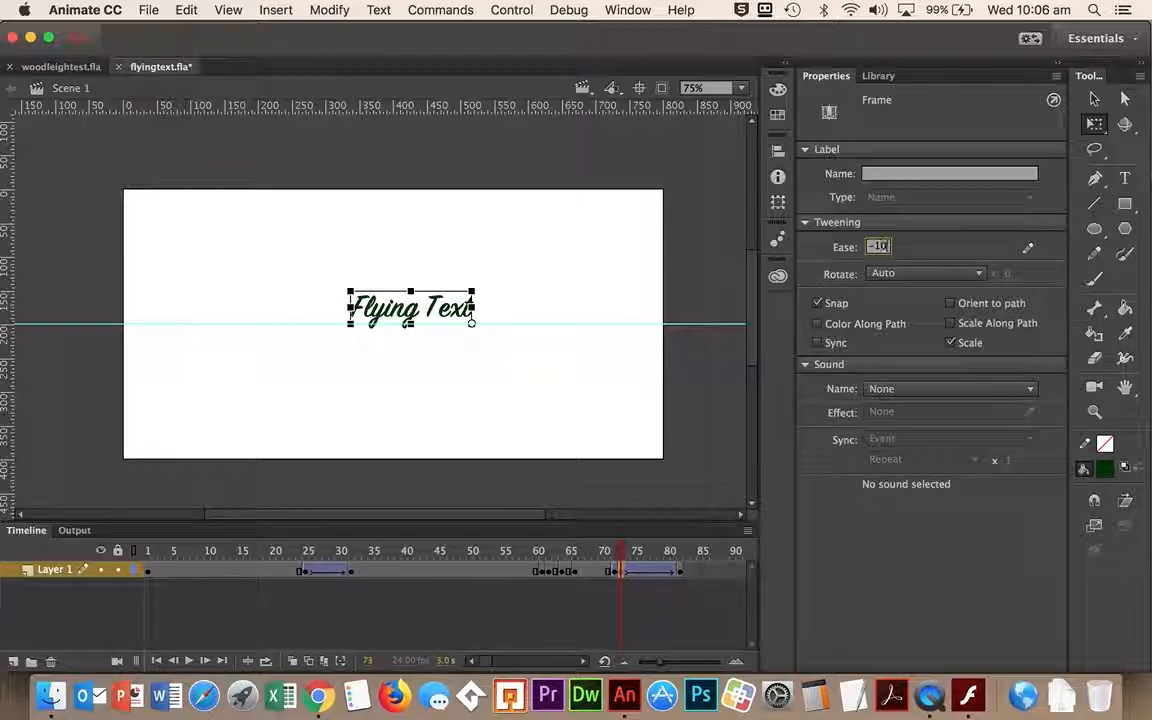
{"action": "type", "text": "100"}
Step: Remove frames 76 to 78 from the fly-off tween to speed it up, and test the movie
{"action": "left_click", "coordinate": [648, 572]}
{"action": "left_click_drag", "start_coordinate": [643, 573], "coordinate": [655, 580]}
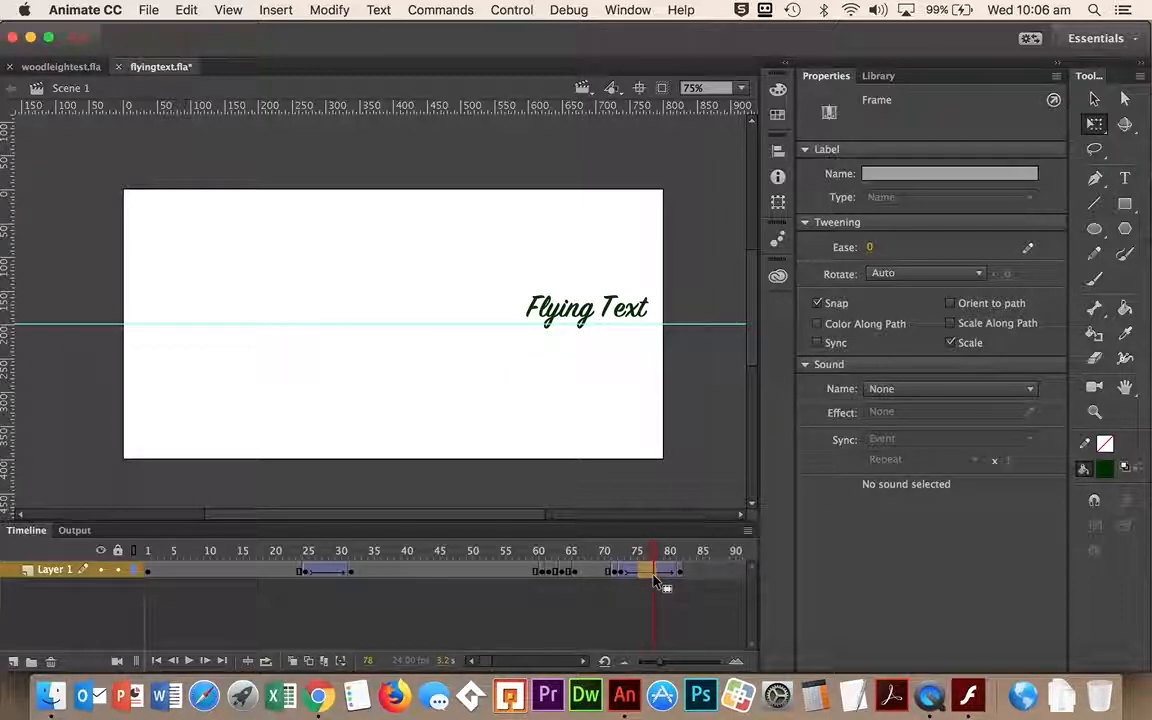
{"action": "key", "text": "shift+F5"}
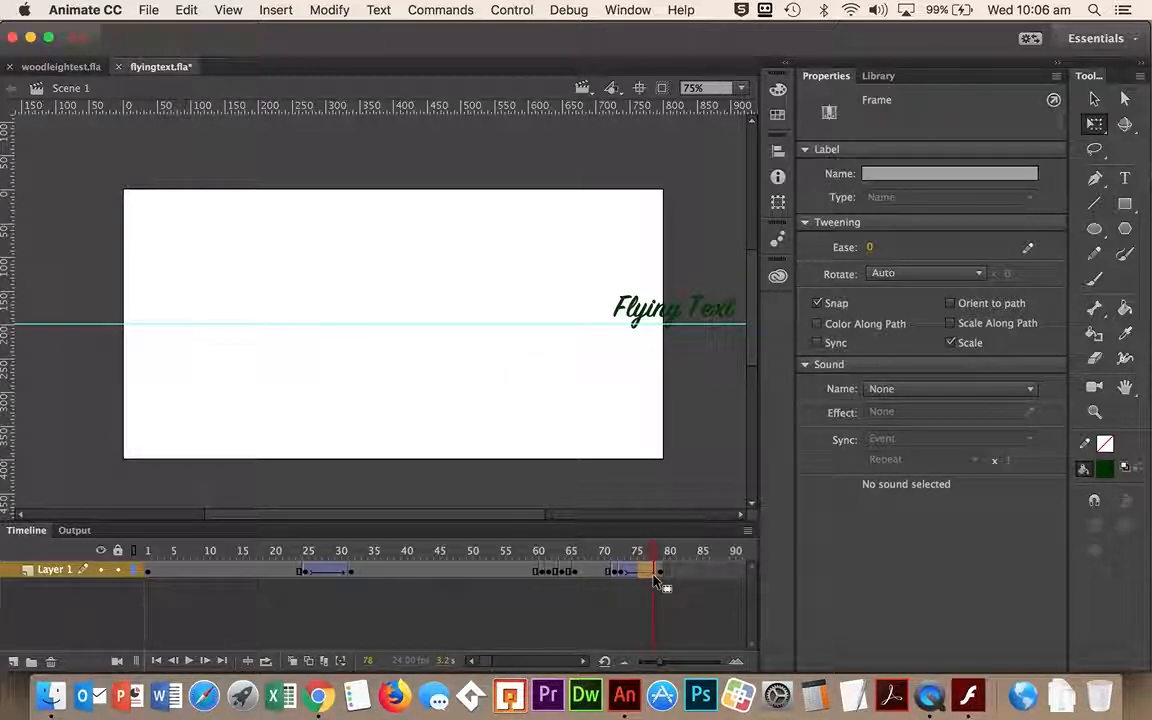
{"action": "key", "text": "super+Return"}
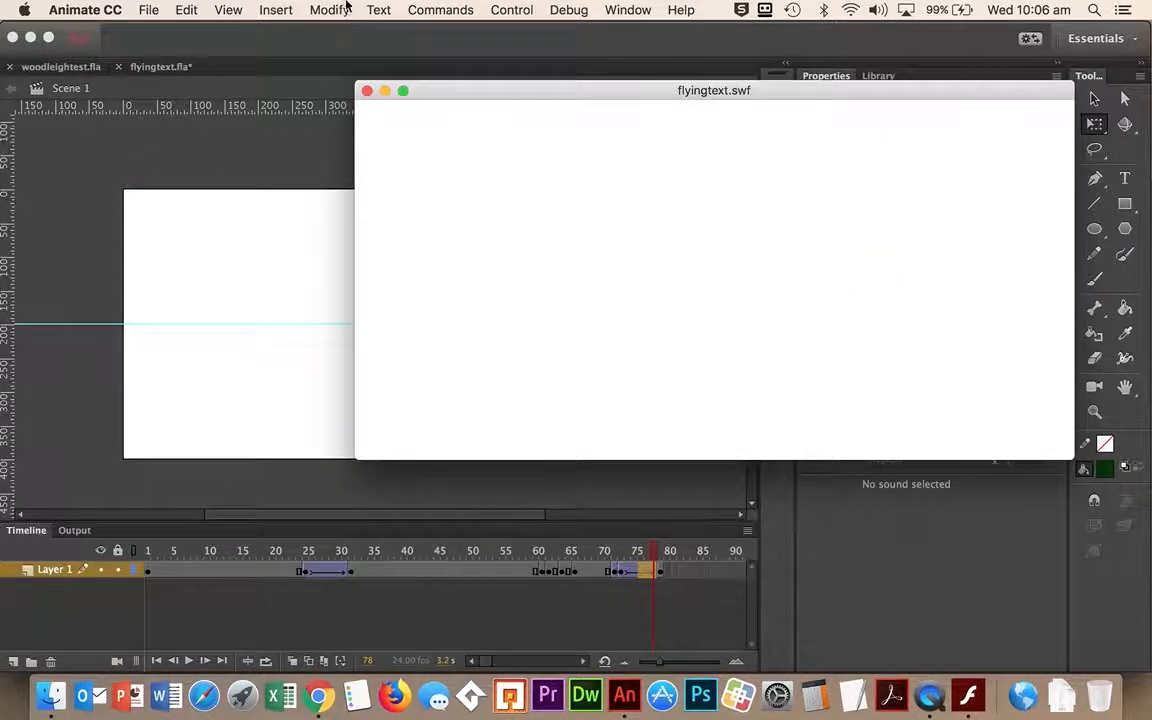
{"action": "left_click", "coordinate": [367, 91]}
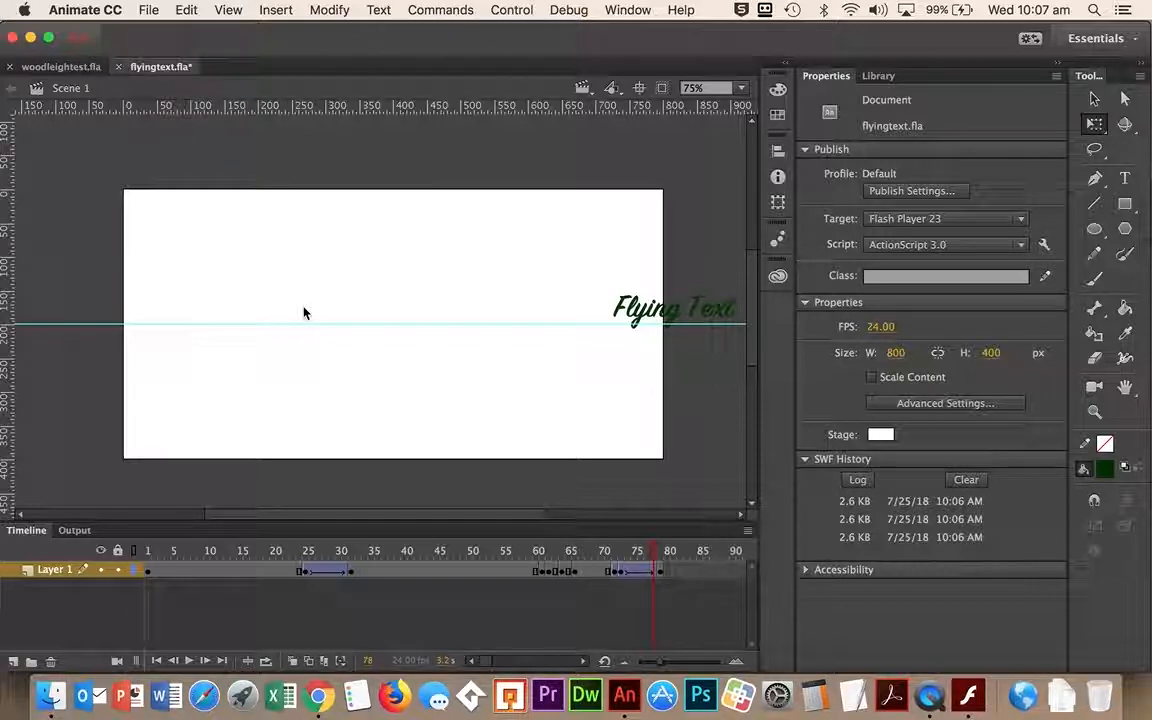
Step: Add keyframes at frames 33 and 34, and squash the text at frame 33 from its left edge to about 147 px wide
{"action": "left_click", "coordinate": [352, 572]}
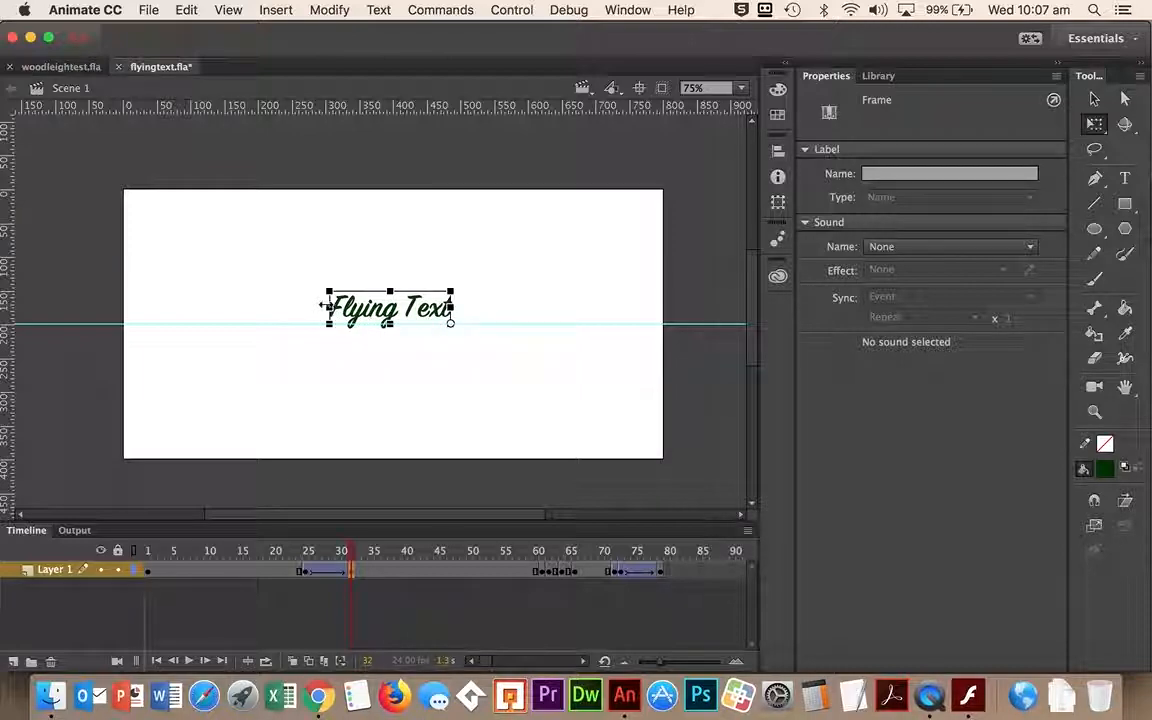
{"action": "left_click", "coordinate": [358, 571]}
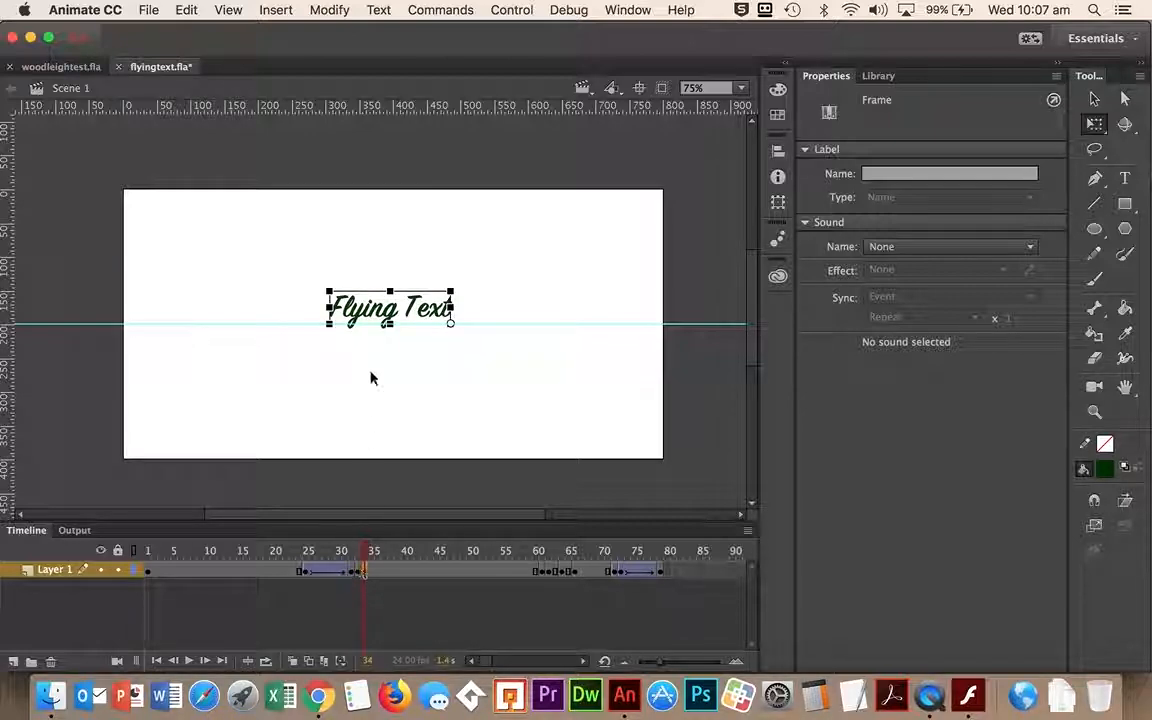
{"action": "left_click", "coordinate": [358, 572]}
{"action": "left_click_drag", "start_coordinate": [326, 310], "coordinate": [350, 310]}
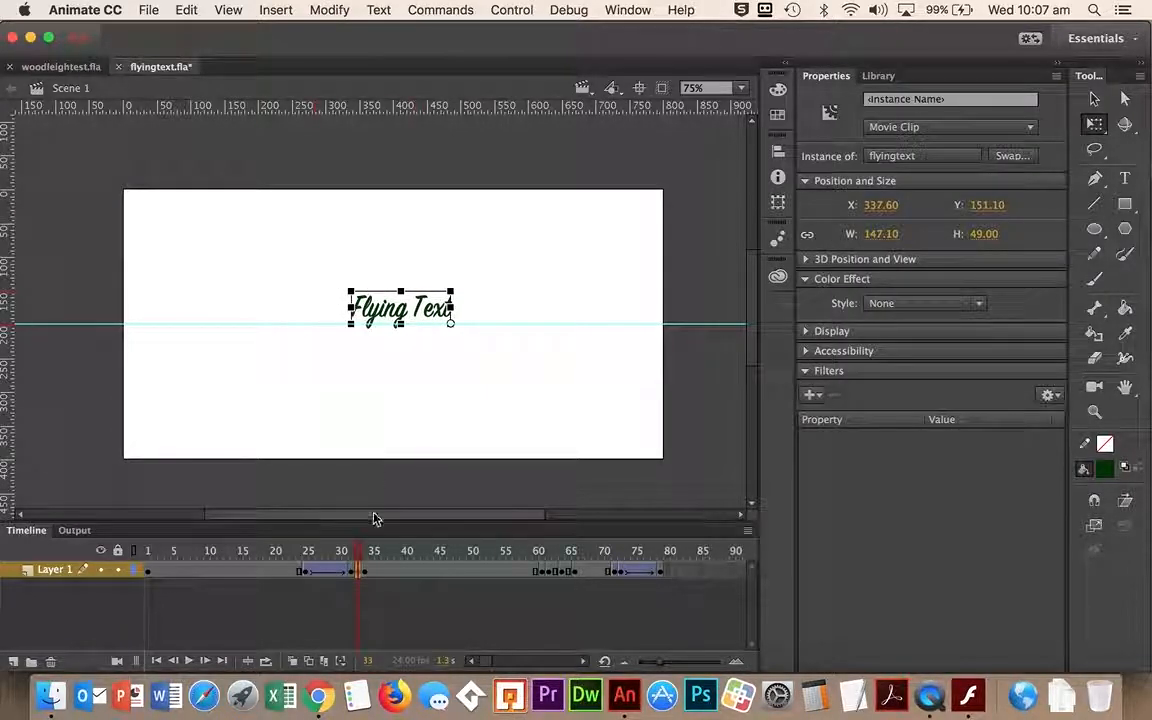
Step: Add keyframes at frames 35 and 36 with the text at full width
{"action": "left_click", "coordinate": [367, 576]}
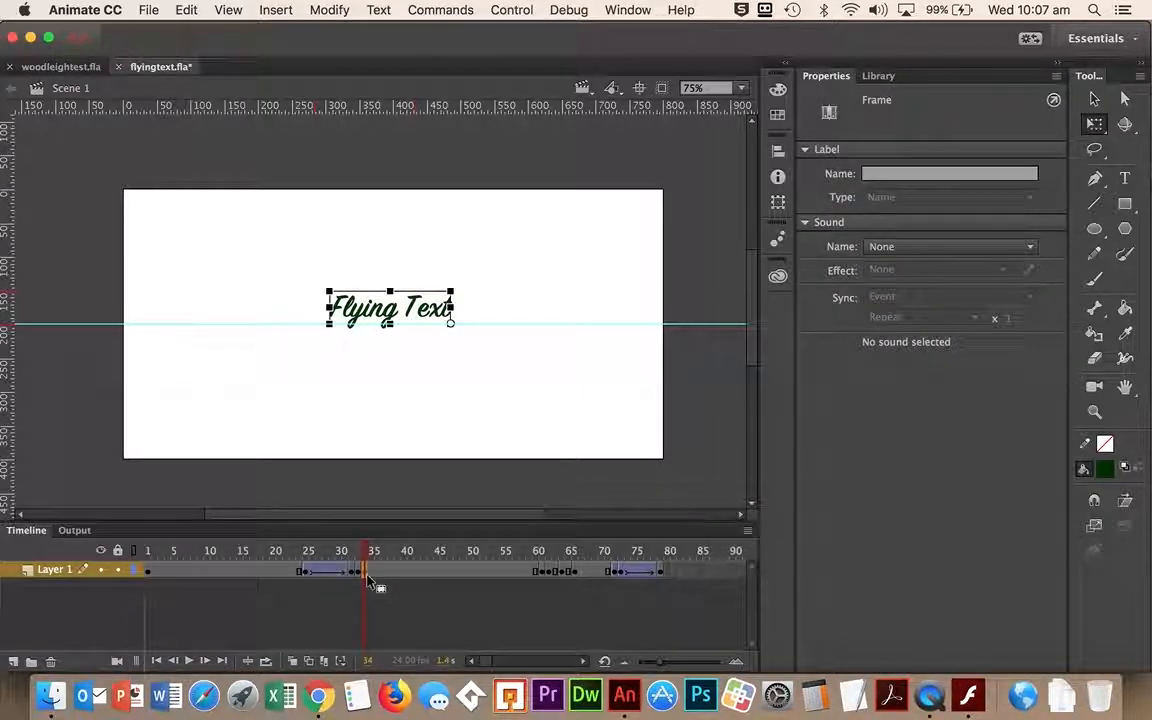
{"action": "key", "text": "F6"}
{"action": "key", "text": "F6"}
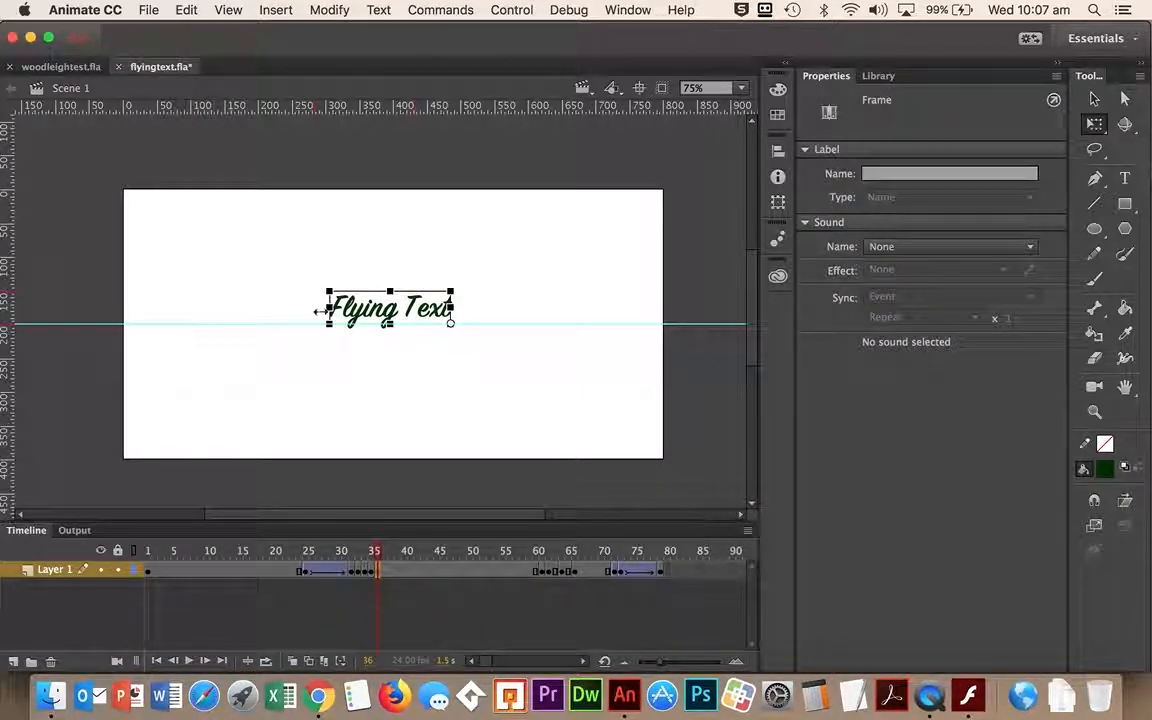
Step: Squash the text from its left edge to about half width at frame 34 and a third at frame 35, and play from frame 1
{"action": "left_click", "coordinate": [367, 574]}
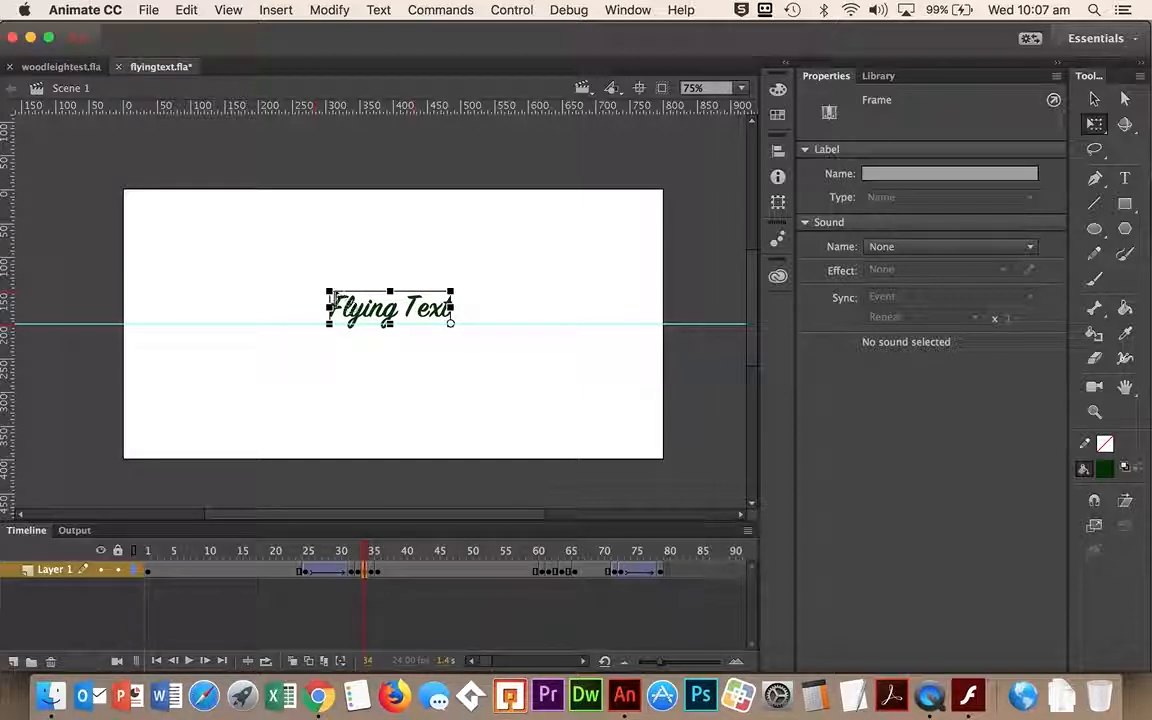
{"action": "left_click", "coordinate": [357, 314]}
{"action": "left_click_drag", "start_coordinate": [357, 314], "coordinate": [393, 311]}
{"action": "left_click", "coordinate": [372, 572]}
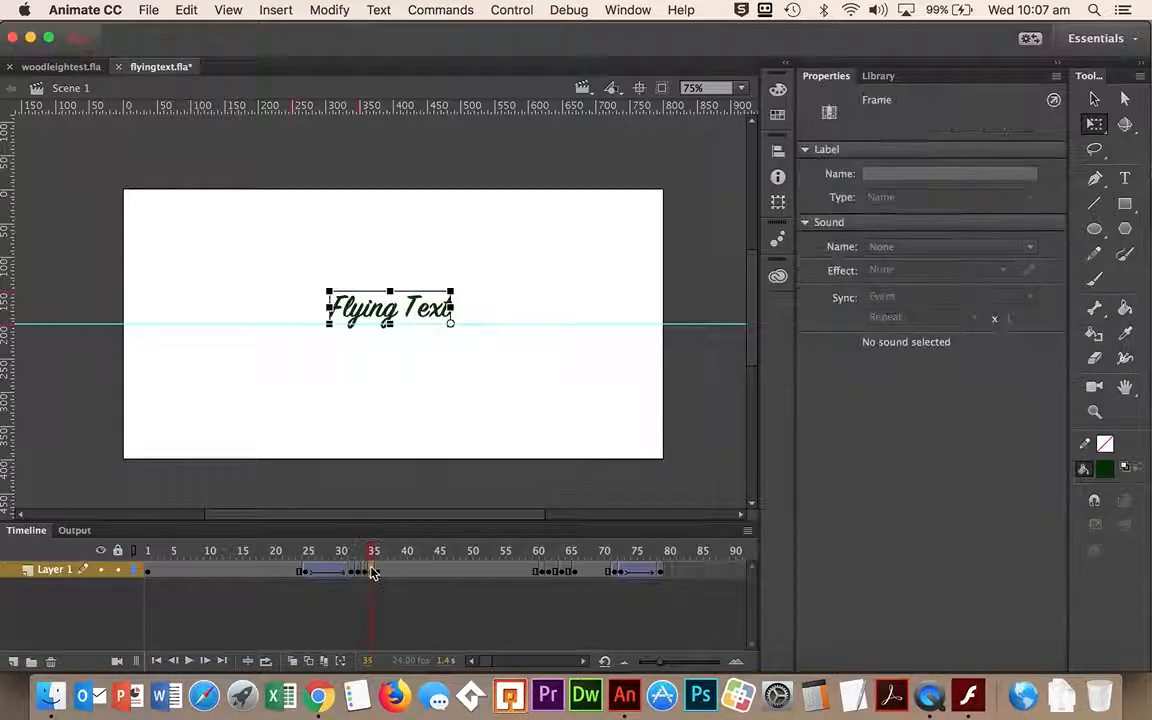
{"action": "left_click_drag", "start_coordinate": [326, 307], "coordinate": [412, 306]}
{"action": "left_click", "coordinate": [150, 552]}
{"action": "key", "text": "Return"}
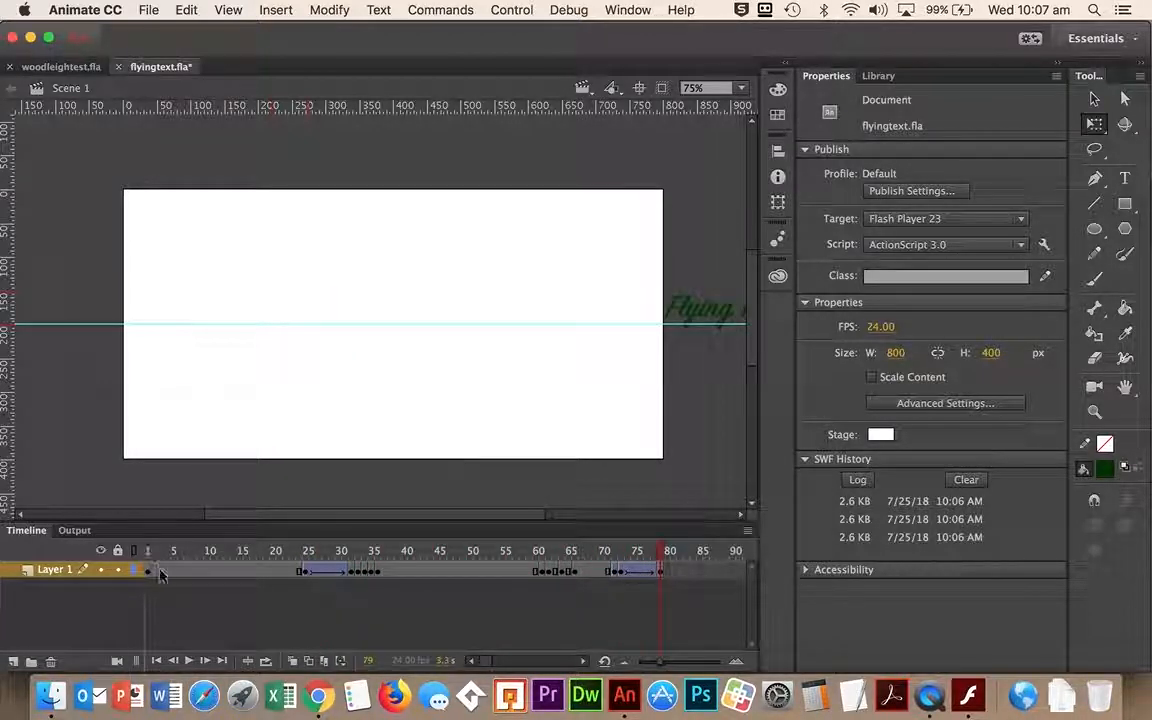
Step: Hold the squashed poses longer by inserting two frames at frame 34 and three at frame 37, and play the animation from frame 1
{"action": "left_click", "coordinate": [368, 570]}
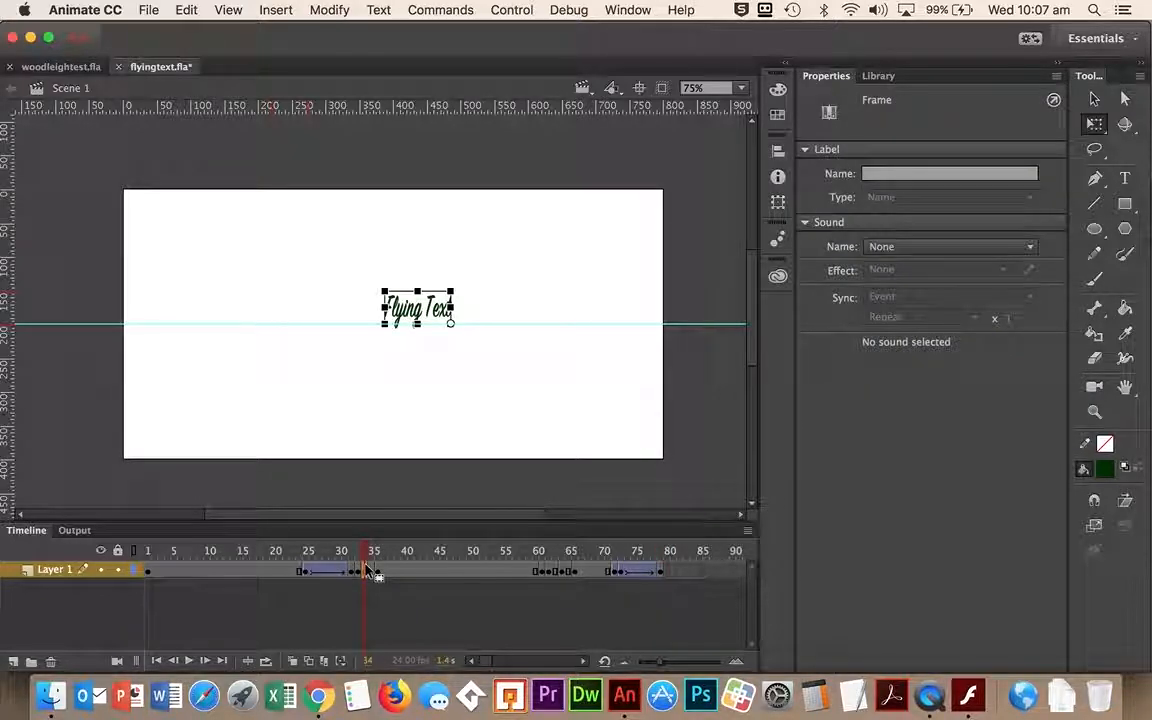
{"action": "key", "text": "F5"}
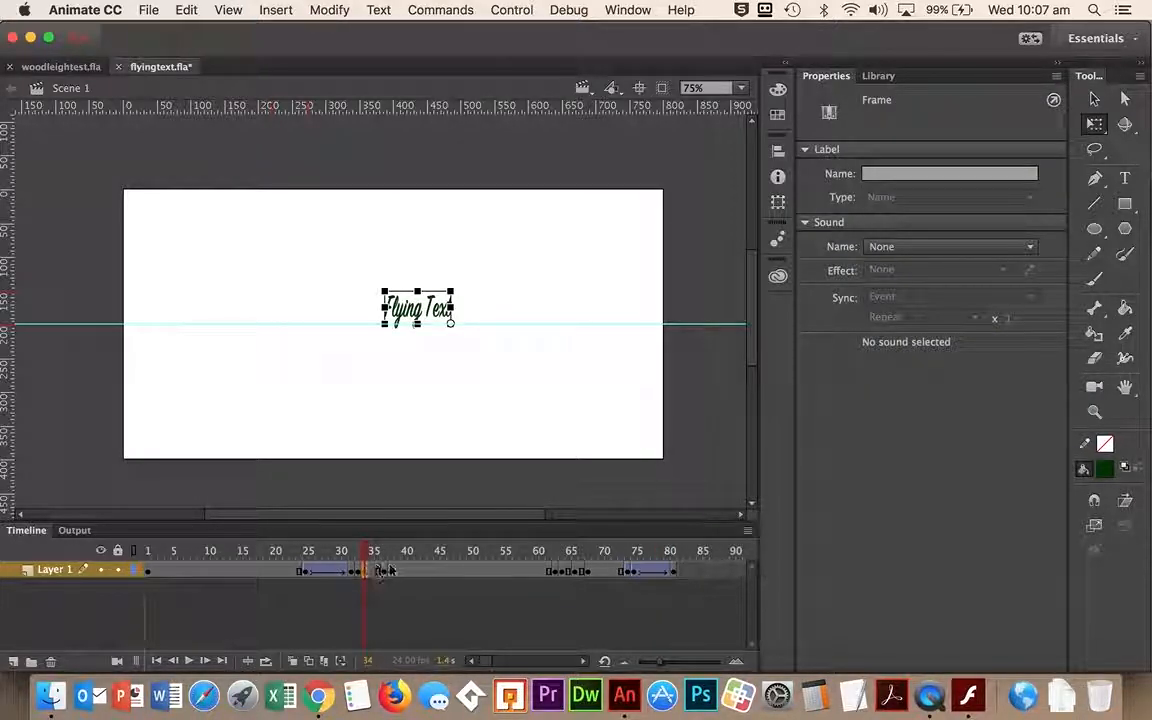
{"action": "left_click", "coordinate": [385, 572]}
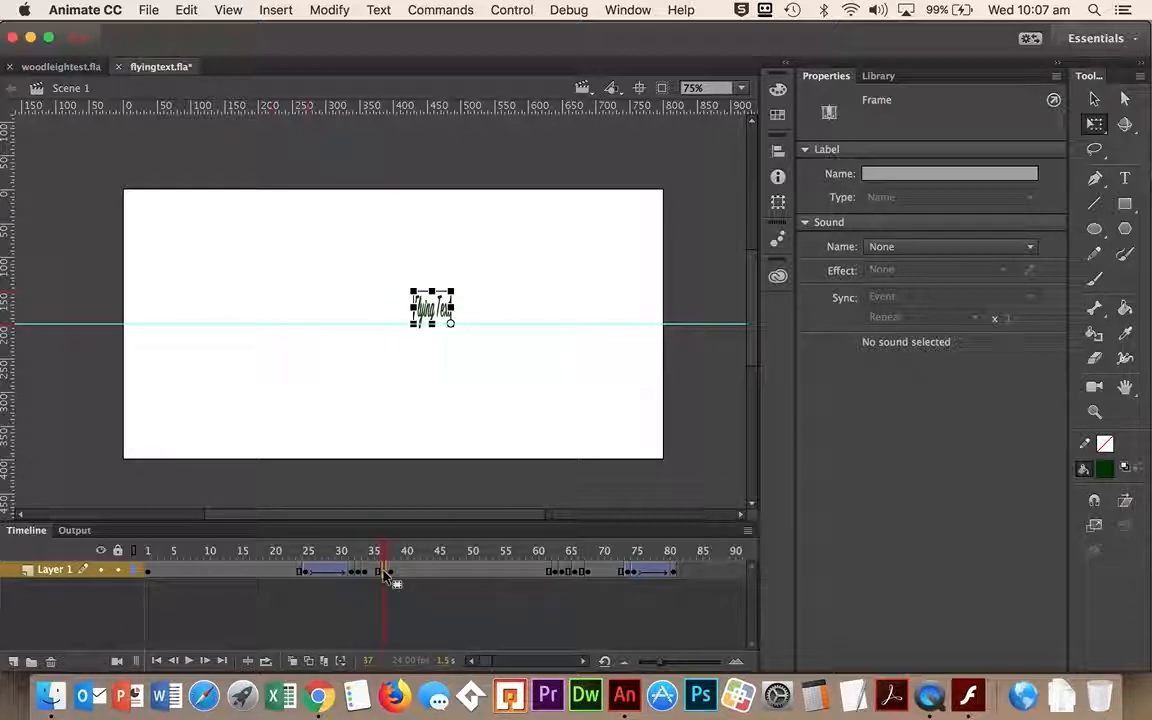
{"action": "key", "text": "F5"}
{"action": "key", "text": "F5"}
{"action": "key", "text": "F5"}
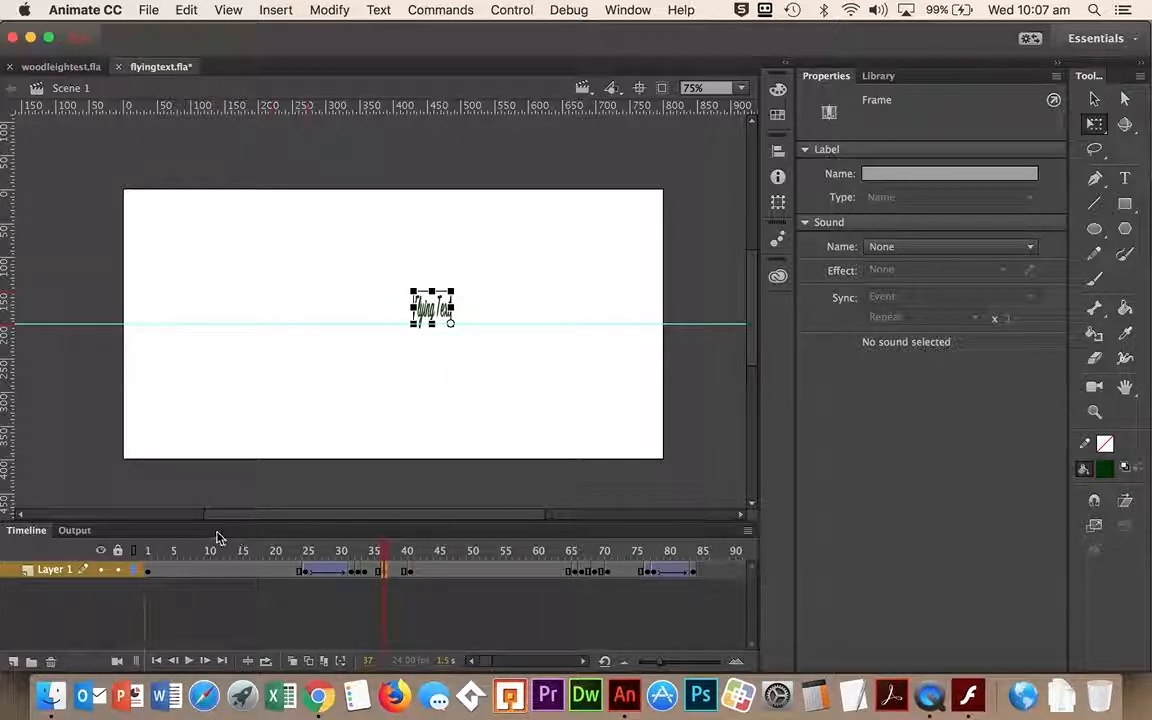
{"action": "left_click", "coordinate": [147, 552]}
{"action": "key", "text": "Return"}
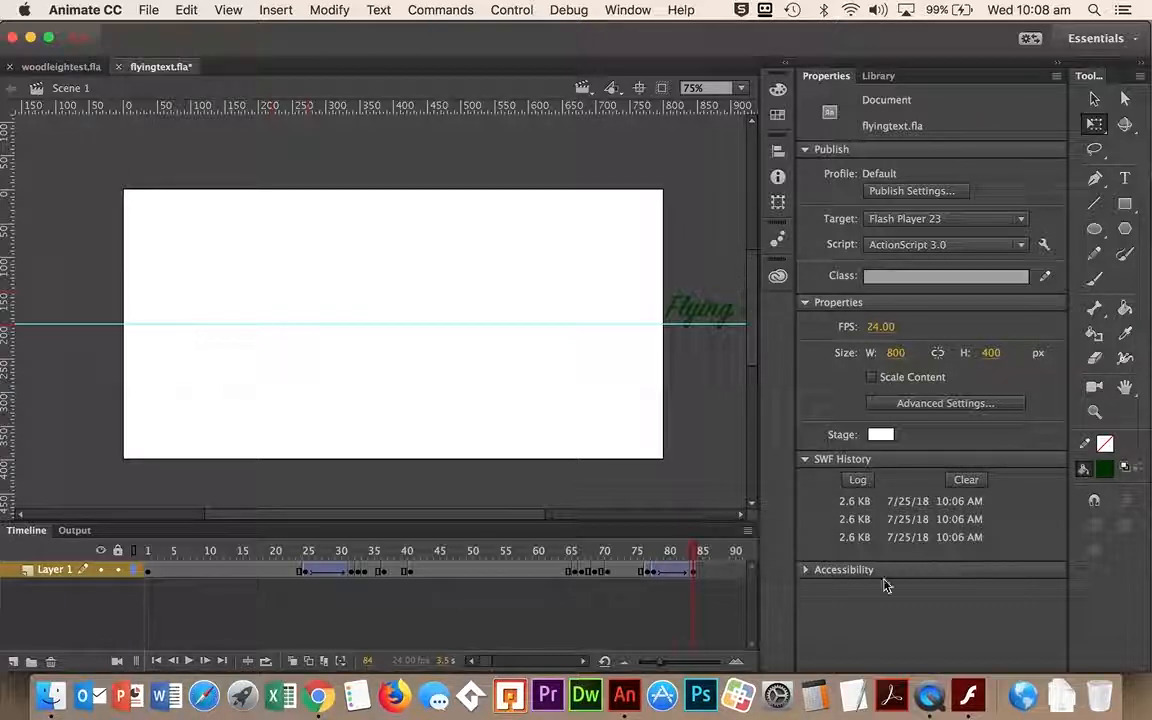
{"action": "left_click", "coordinate": [929, 695]}
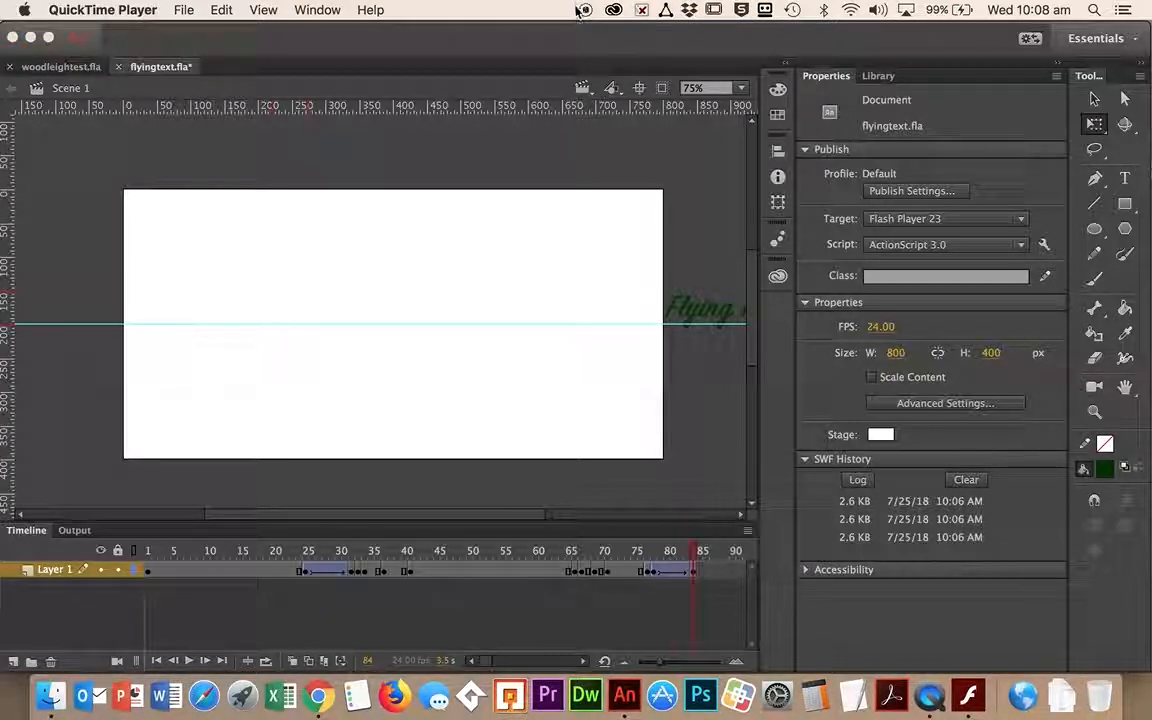